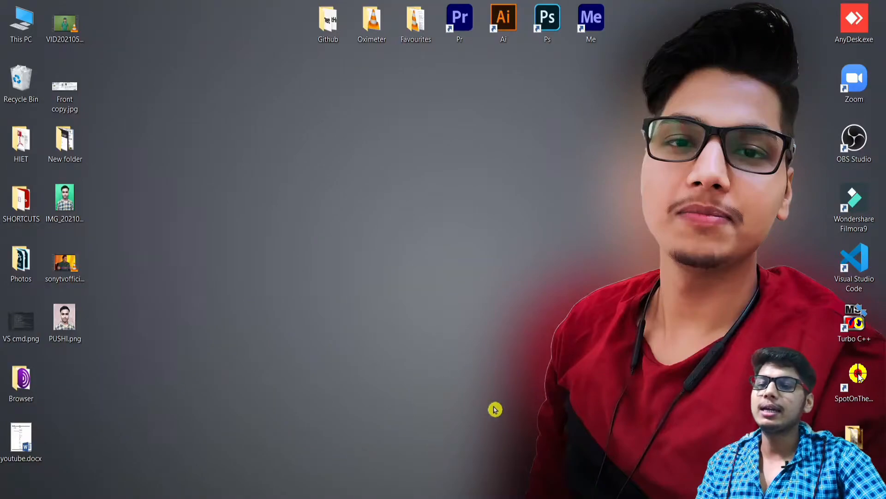
# Switch to the open blank Word document, Document1, from the taskbar
pyautogui.click(524, 497)
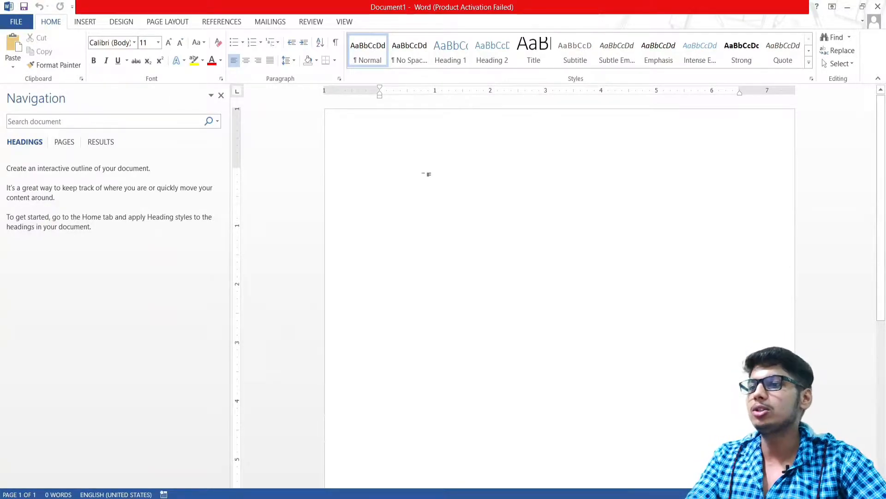
# Set the page margins to the Narrow preset
pyautogui.click(183, 23)
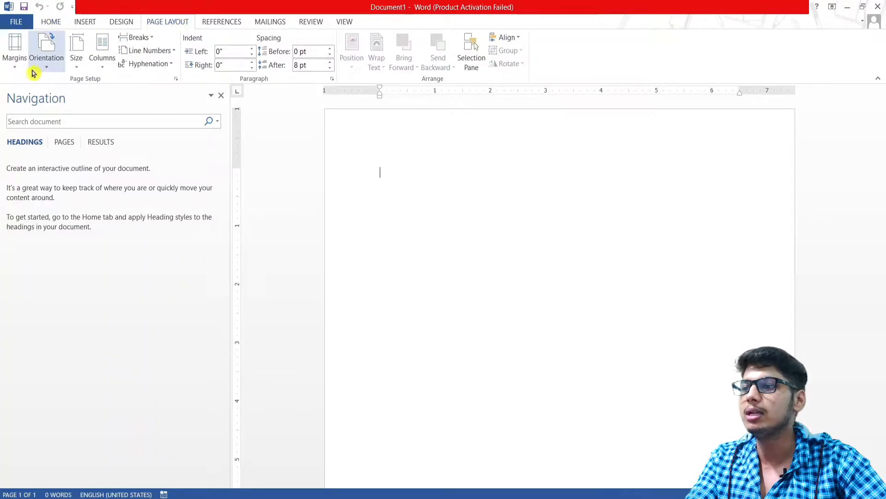
pyautogui.click(15, 65)
pyautogui.click(20, 176)
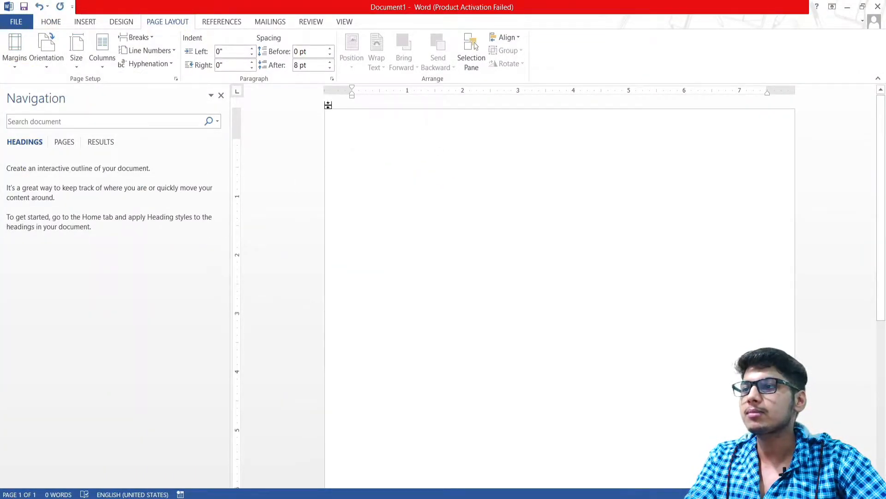
# Add a 3 pt thick solid box border around the page
pyautogui.click(129, 28)
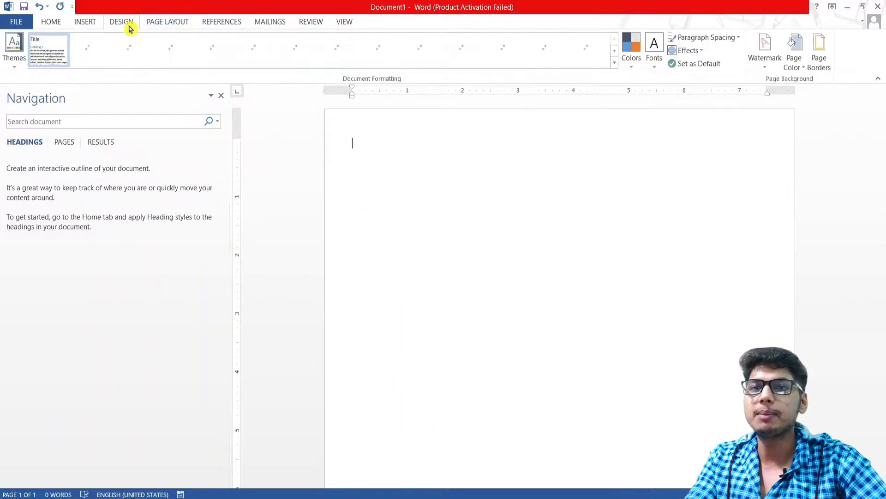
pyautogui.click(820, 56)
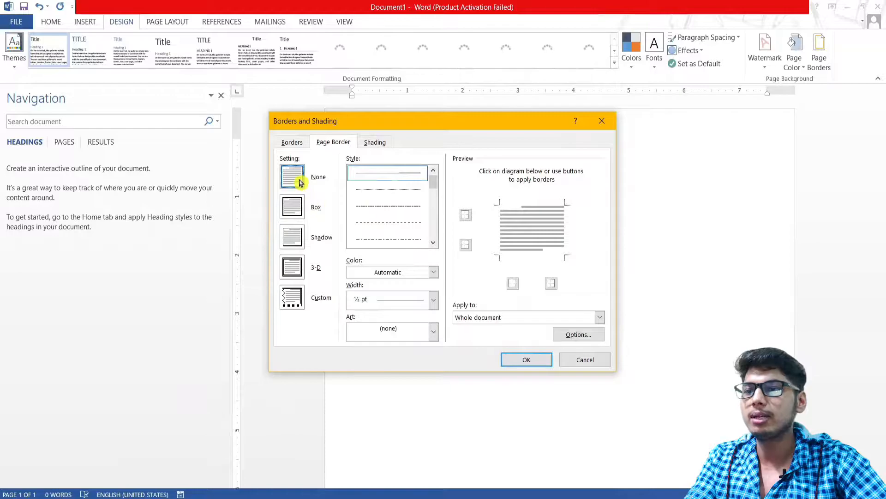
pyautogui.click(293, 208)
pyautogui.click(434, 242)
pyautogui.click(435, 243)
pyautogui.click(435, 243)
pyautogui.click(410, 213)
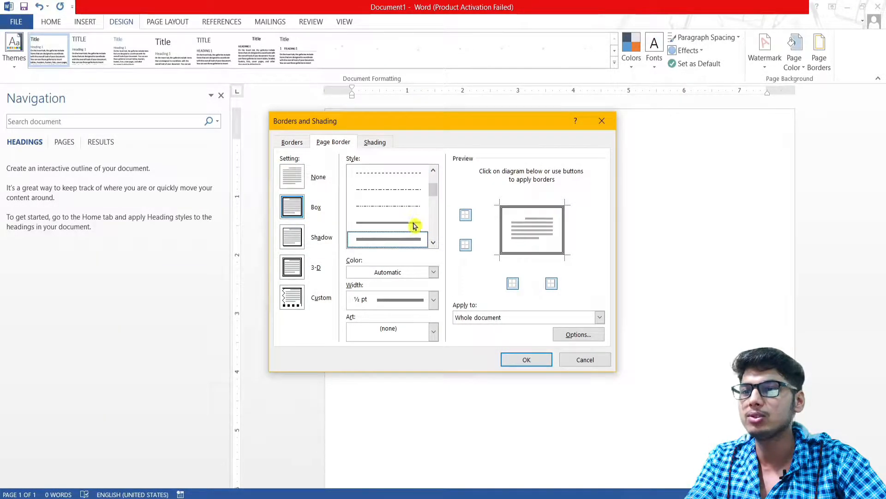
pyautogui.click(434, 242)
pyautogui.click(433, 242)
pyautogui.click(410, 204)
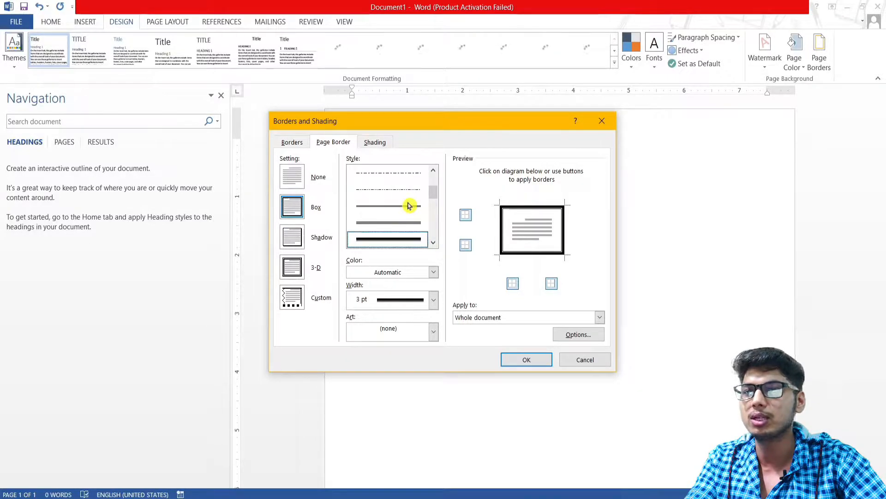
pyautogui.click(527, 360)
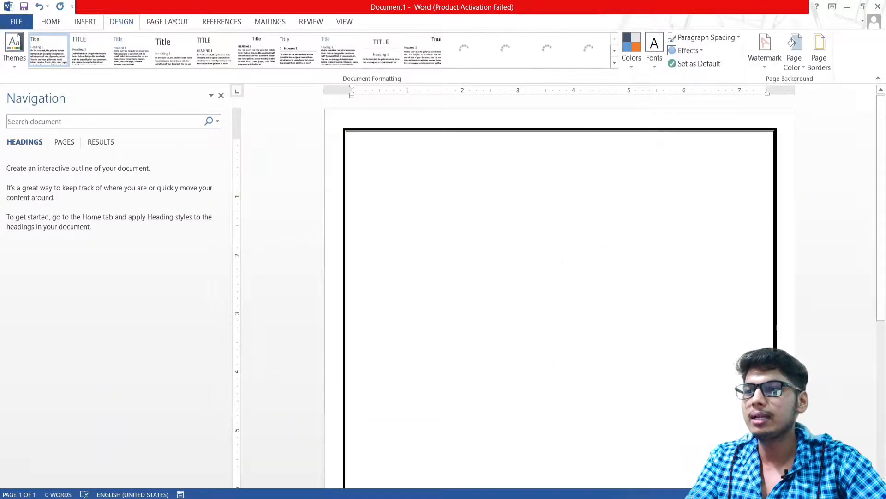
# Close the Navigation pane and place the insertion point on the page
pyautogui.scroll(-5, 563, 263)
pyautogui.scroll(5, 563, 263)
pyautogui.click(221, 96)
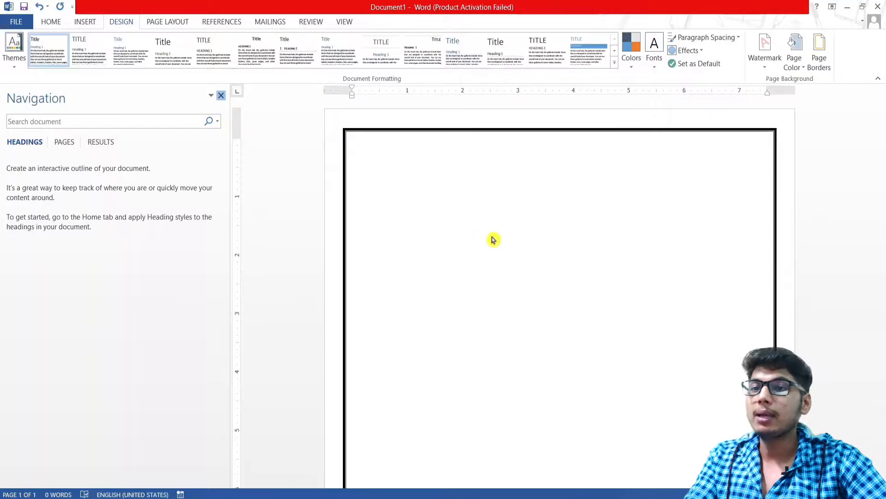
pyautogui.doubleClick(493, 228)
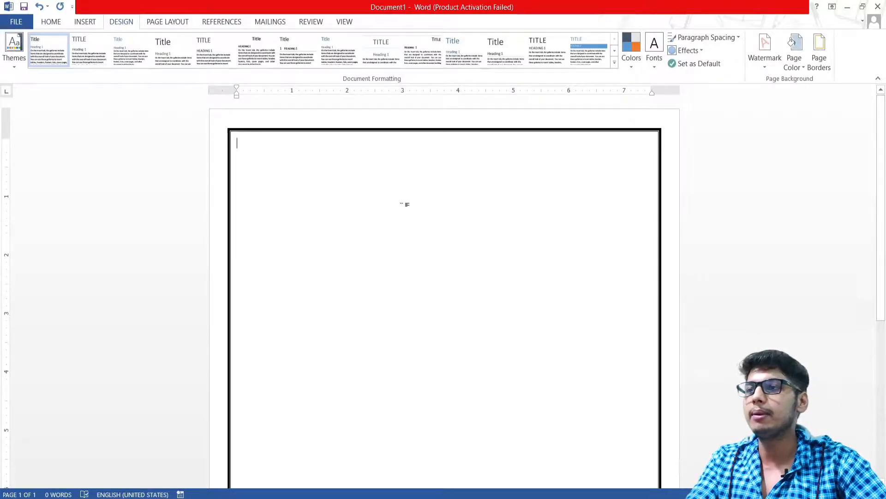
# Switch the font to Times New Roman and type the candidate's full name
pyautogui.click(50, 22)
pyautogui.click(128, 42)
pyautogui.write('Times New Roman')
pyautogui.press('Return')
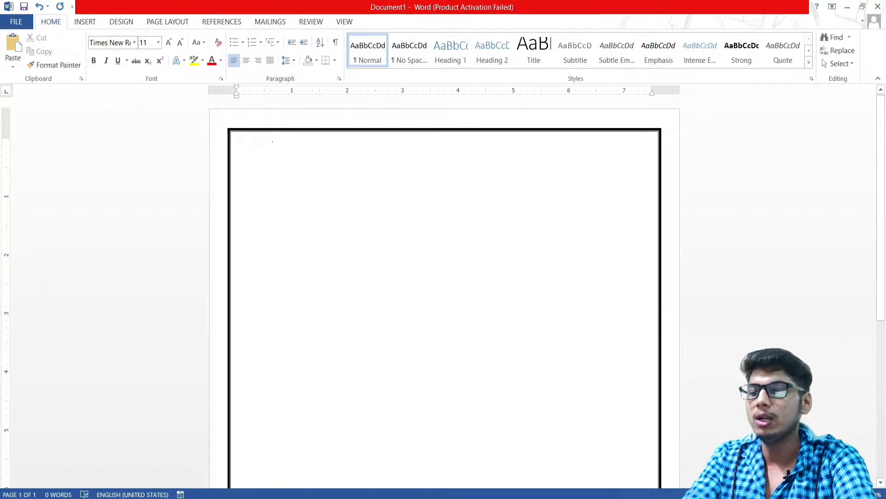
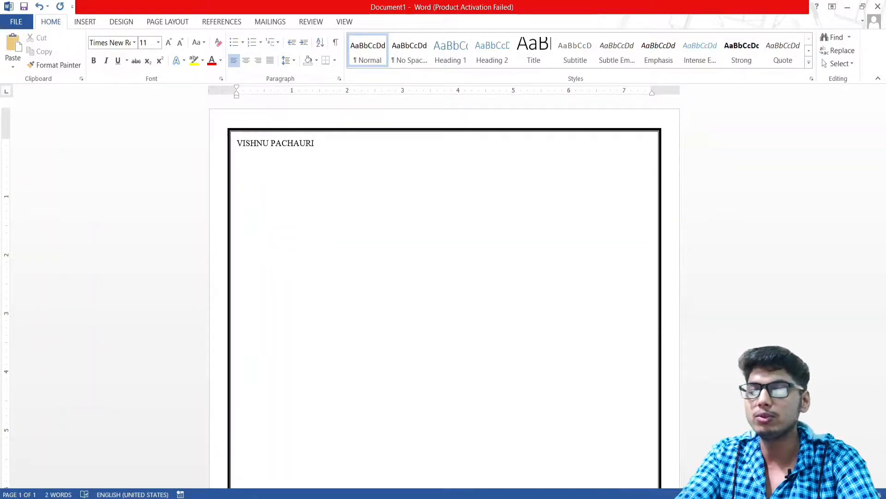
# Make the name line 20 pt and bold
pyautogui.tripleClick(269, 148)
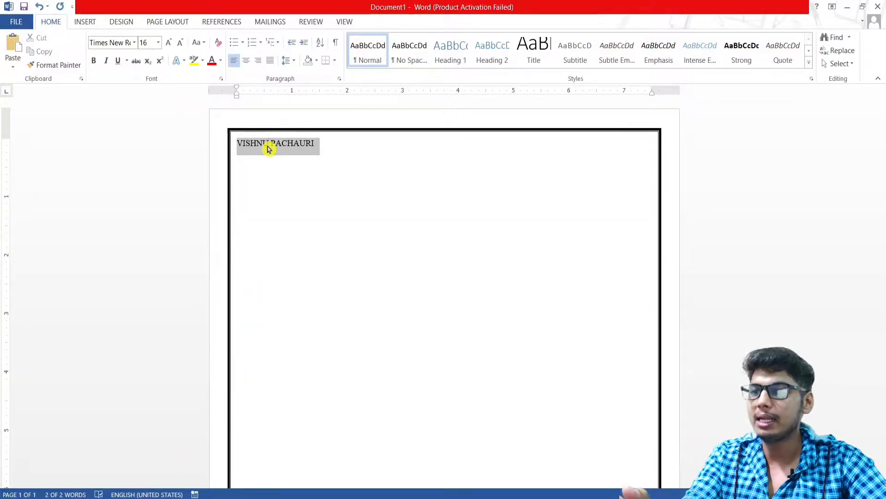
pyautogui.click(268, 146)
pyautogui.click(324, 148)
pyautogui.tripleClick(283, 147)
pyautogui.hotkey('ctrl', 'shift', '.')
pyautogui.hotkey('ctrl', 'shift', '.')
pyautogui.hotkey('ctrl', 'shift', '.')
pyautogui.hotkey('ctrl', 'shift', '.')
pyautogui.hotkey('ctrl', 'shift', '.')
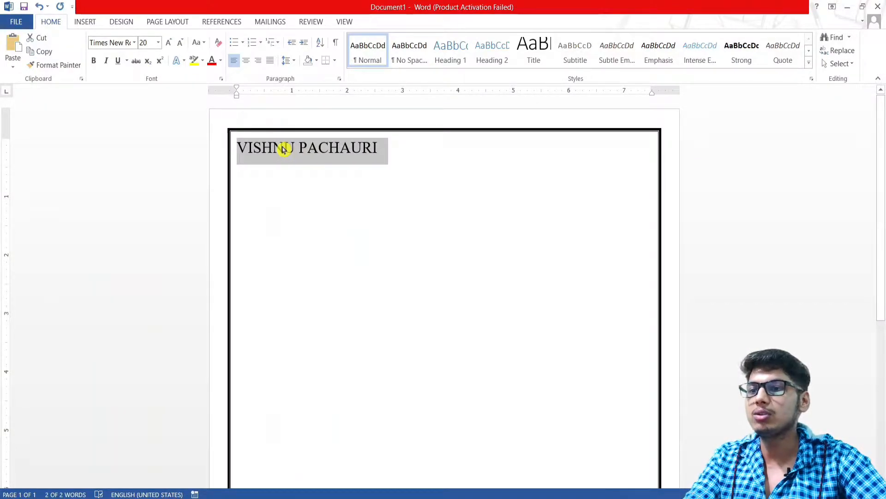
pyautogui.click(396, 138)
pyautogui.moveTo(386, 148); pyautogui.dragTo(240, 145)
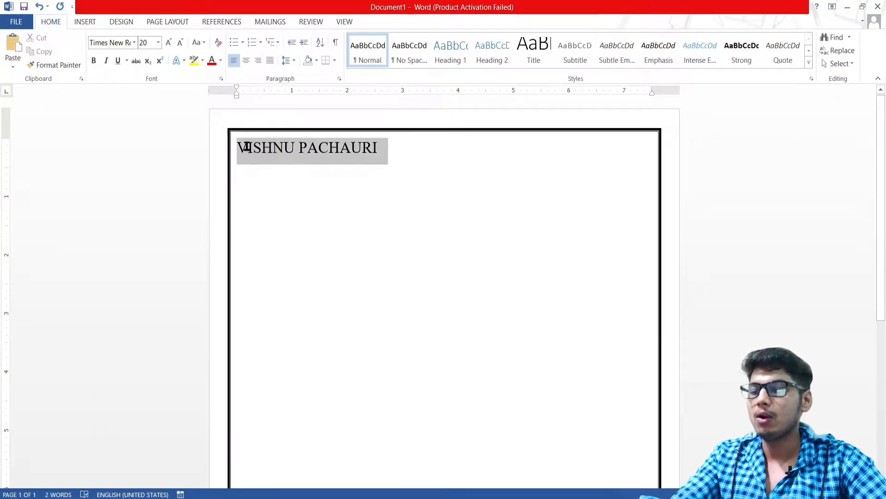
pyautogui.hotkey('ctrl', 'b')
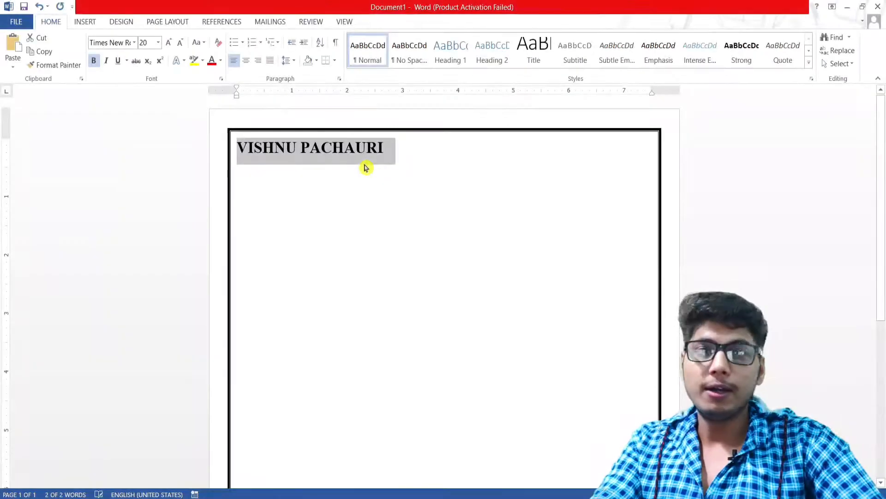
pyautogui.click(393, 150)
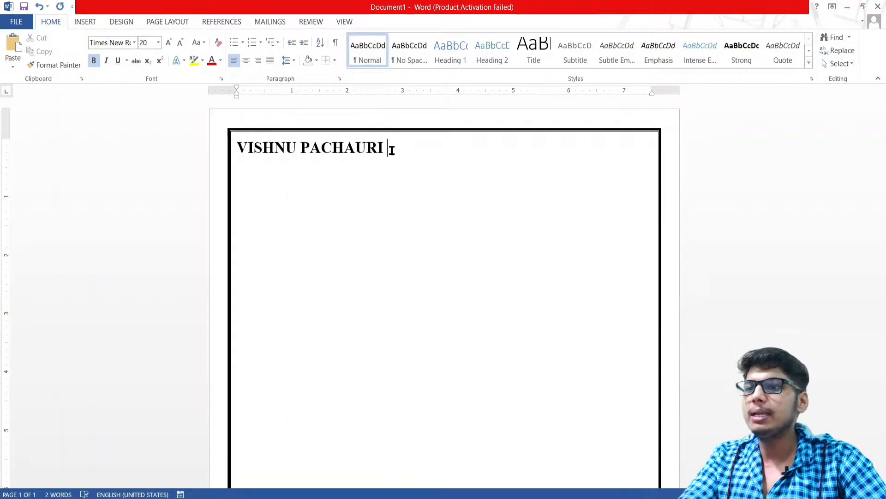
# Type an 'Address:' line with the candidate's address, then a 'Pincode:' line with the postal code
pyautogui.press('Return')
pyautogui.press('BackSpace')
pyautogui.press('BackSpace')
pyautogui.press('BackSpace')
pyautogui.write('Addre')
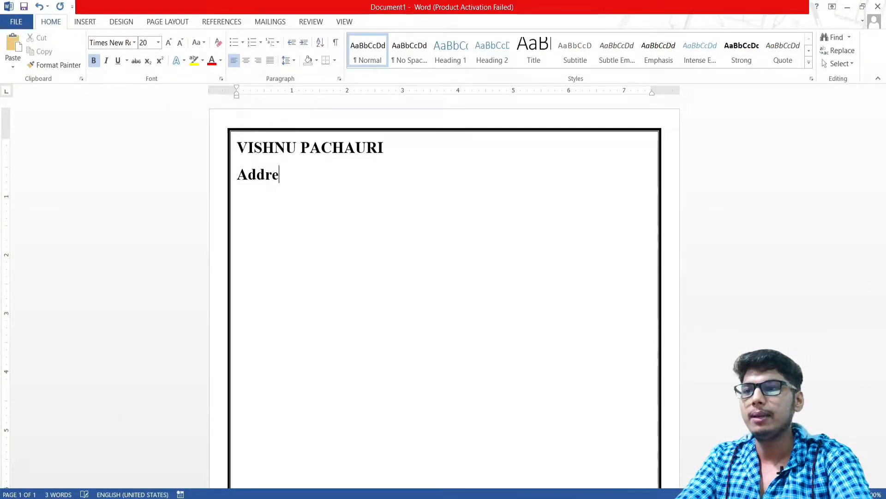
pyautogui.write('ss:')
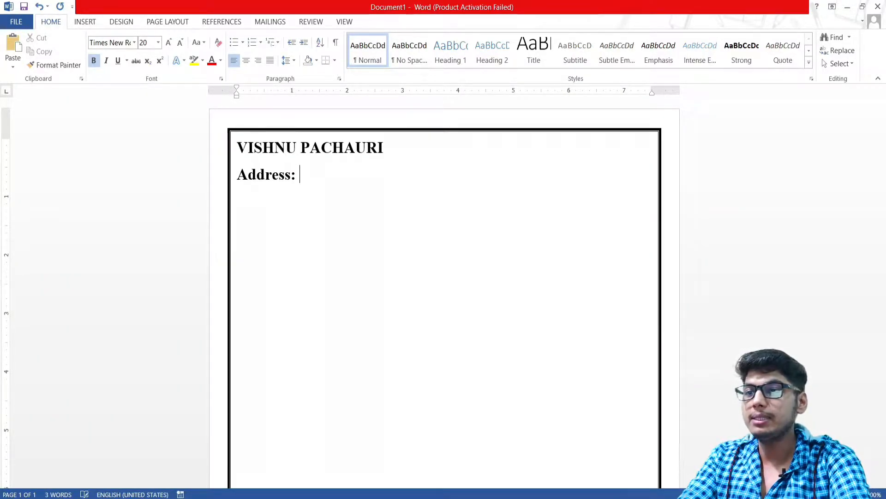
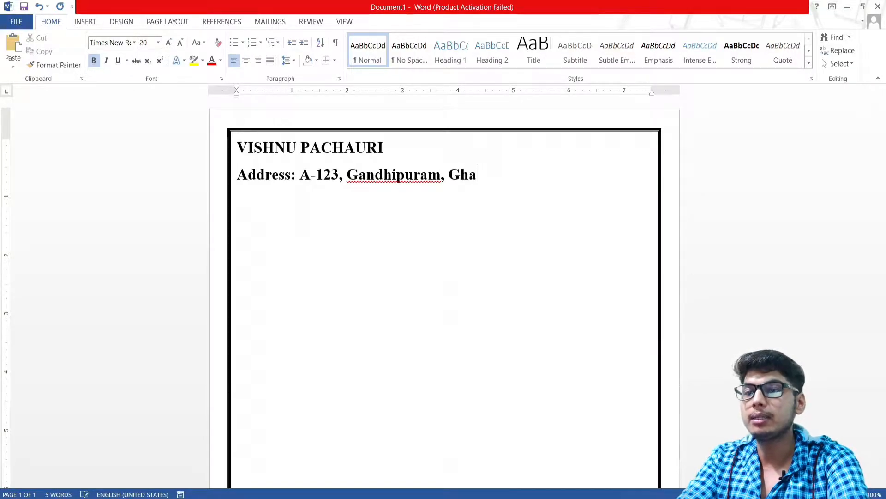
pyautogui.press('Return')
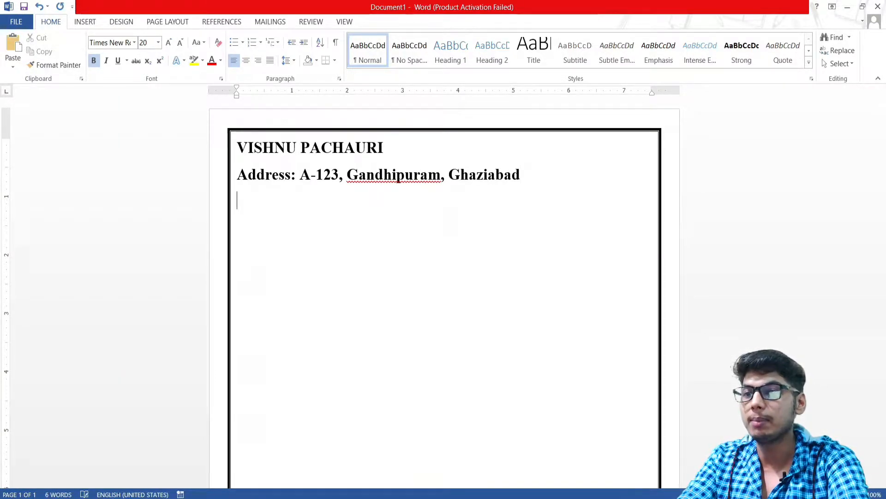
pyautogui.write('Pincode')
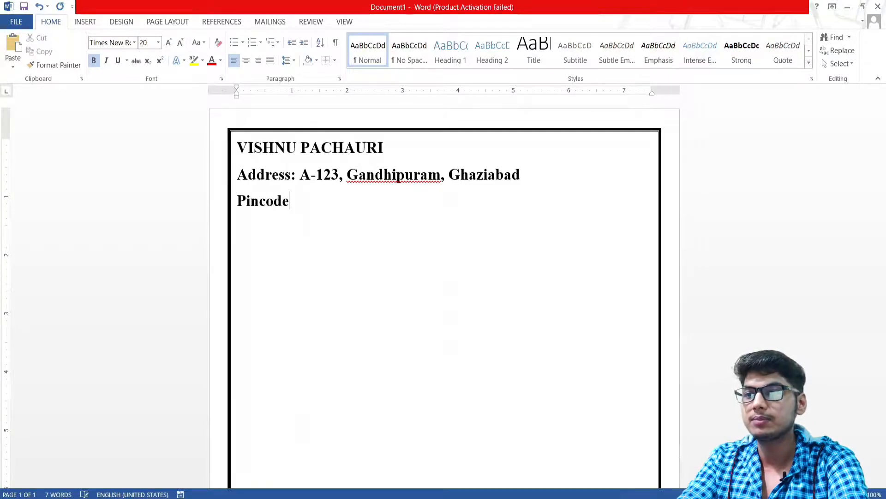
pyautogui.write('-')
pyautogui.press('BackSpace')
pyautogui.press('BackSpace')
pyautogui.write(': ')
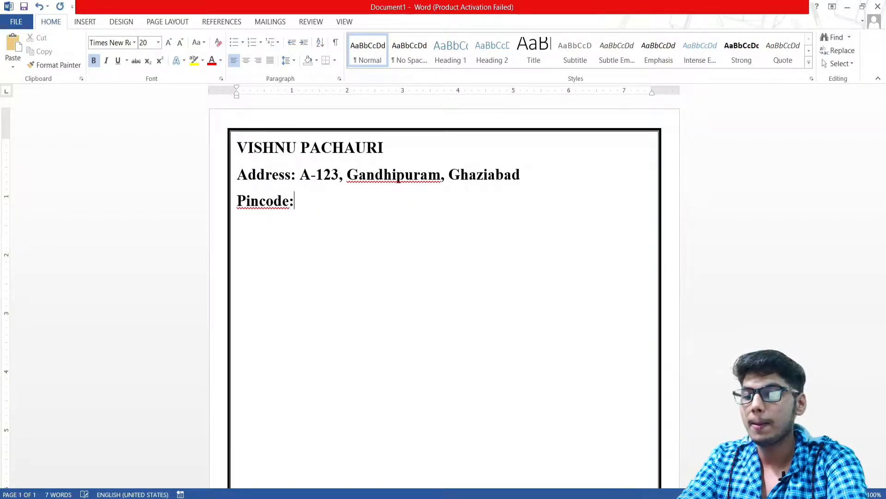
pyautogui.write('201001')
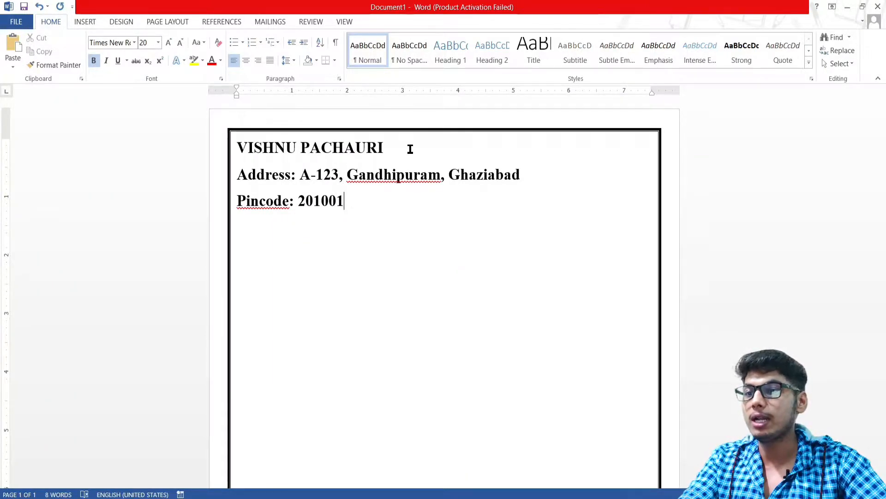
# Make the address and pincode lines 11 pt regular text, with only 'Address:' bold
pyautogui.moveTo(366, 200); pyautogui.dragTo(240, 176)
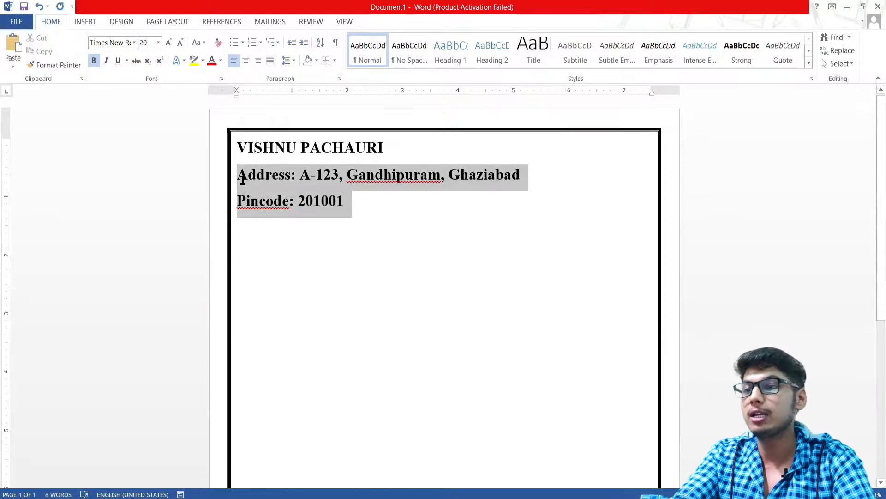
pyautogui.press('ctrl+shift+less')
pyautogui.press('ctrl+shift+less')
pyautogui.press('ctrl+shift+less')
pyautogui.press('ctrl+shift+less')
pyautogui.press('ctrl+shift+less')
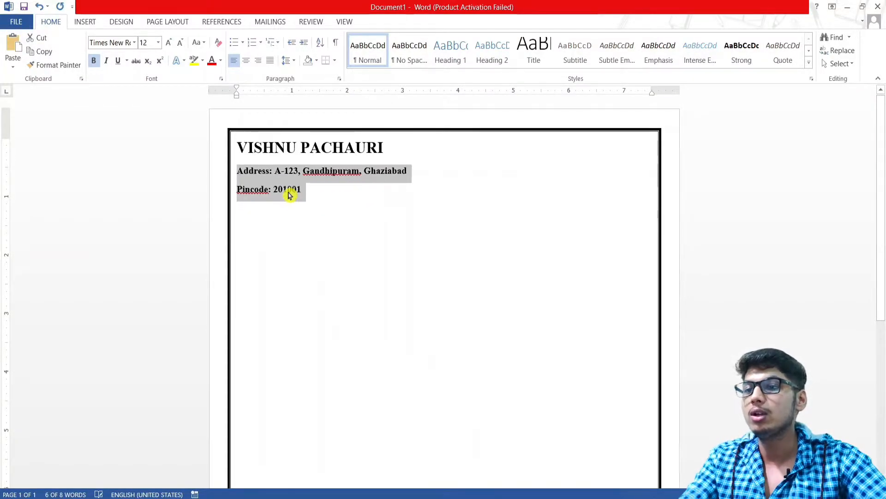
pyautogui.click(308, 189)
pyautogui.moveTo(308, 188); pyautogui.dragTo(265, 172)
pyautogui.hotkey('ctrl', 'b')
pyautogui.click(290, 188)
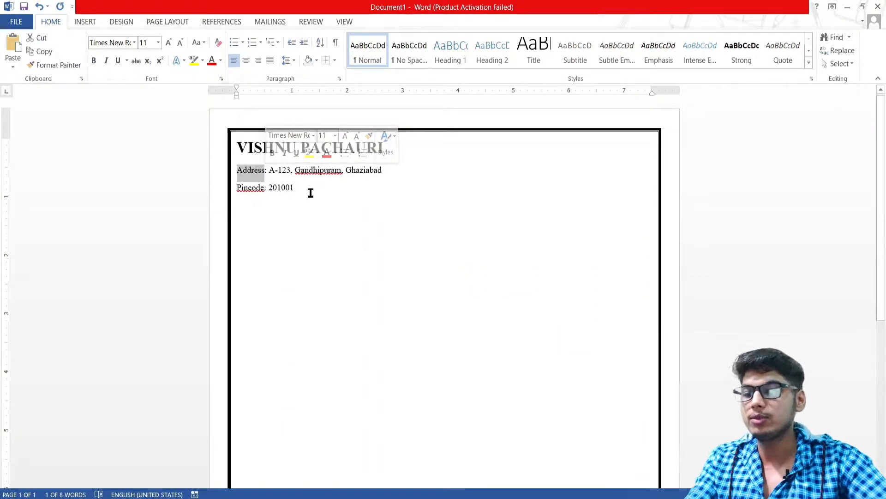
pyautogui.hotkey('ctrl', 'b')
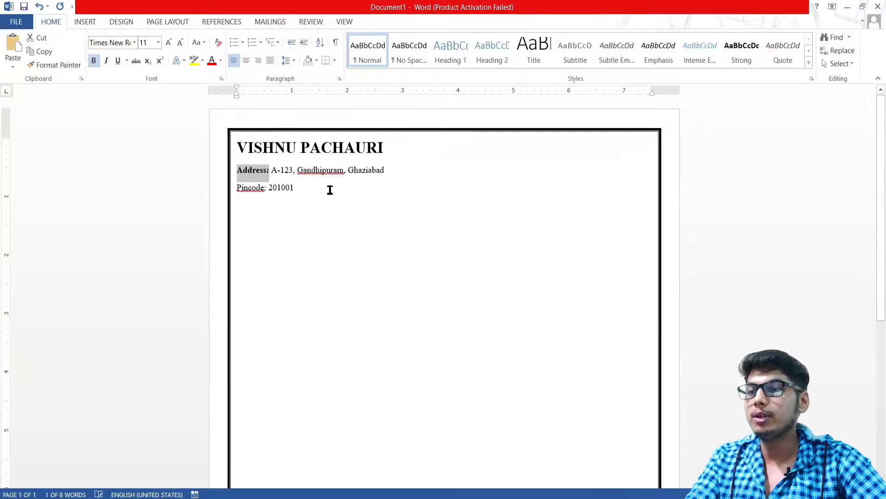
pyautogui.click(369, 186)
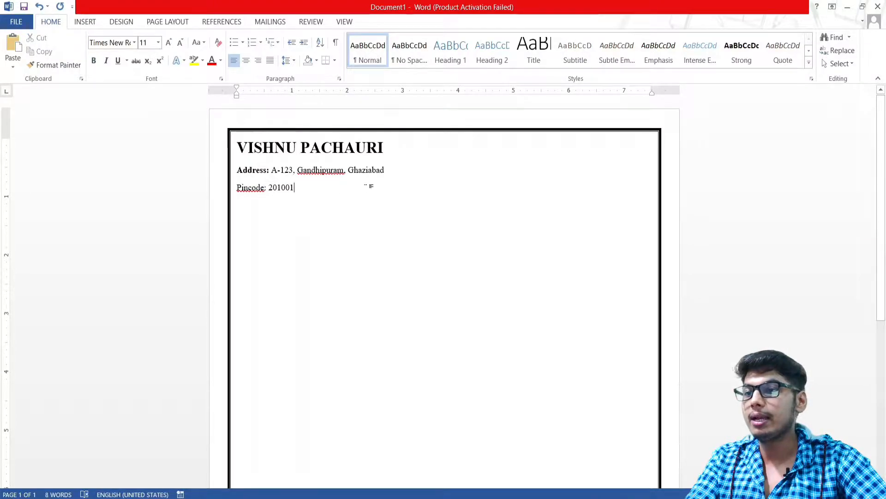
# Add tab spacing after the name on the title line
pyautogui.click(314, 190)
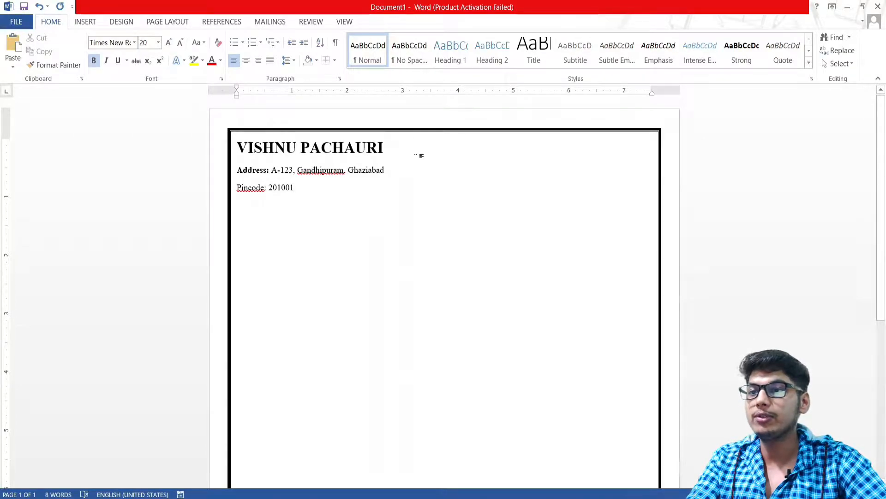
pyautogui.press('Tab')
pyautogui.press('Tab')
pyautogui.press('Tab')
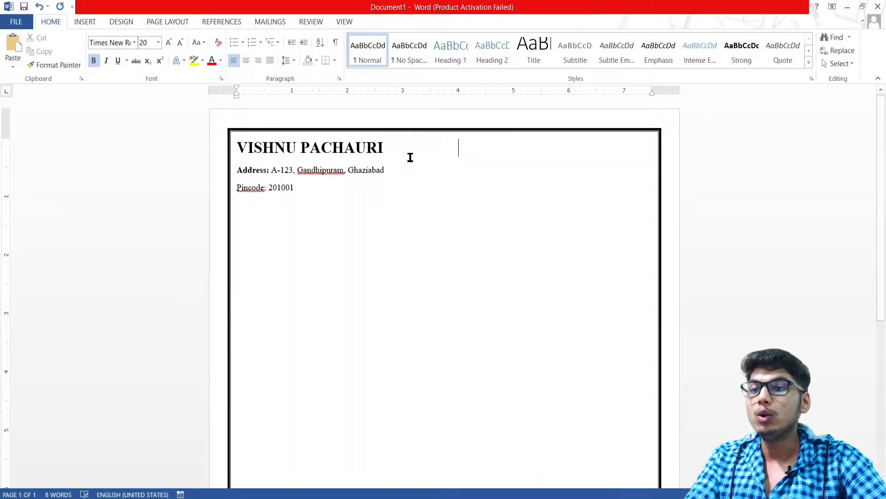
pyautogui.press('Tab')
pyautogui.press('Tab')
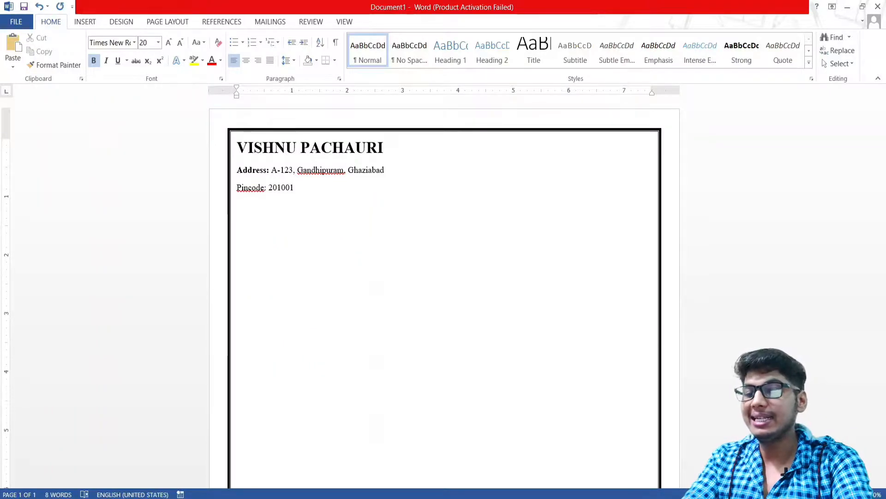
# Type a 'LinkedIn:' label after the name and size it to 12 pt
pyautogui.press('BackSpace')
pyautogui.press('BackSpace')
pyautogui.press('BackSpace')
pyautogui.press('BackSpace')
pyautogui.press('BackSpace')
pyautogui.press('BackSpace')
pyautogui.press('BackSpace')
pyautogui.write('Li')
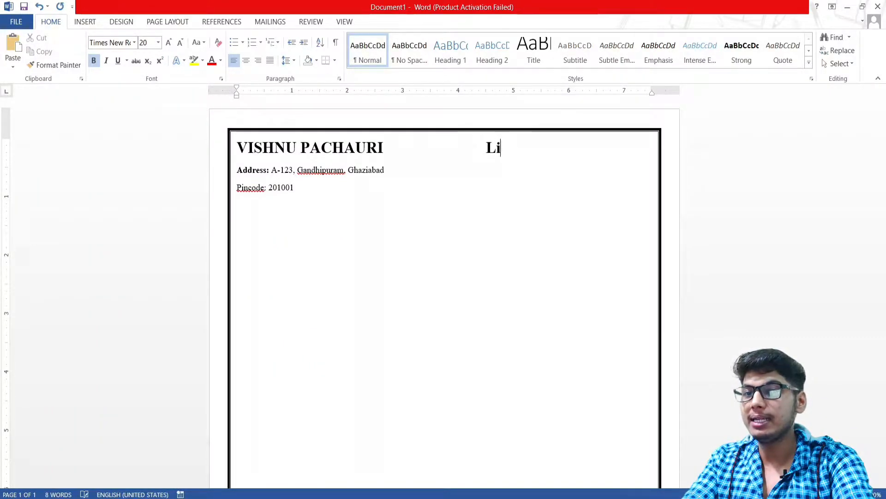
pyautogui.write('nkedIn:')
pyautogui.hotkey('shift', 'Left')
pyautogui.hotkey('shift', 'Left')
pyautogui.hotkey('shift', 'Left')
pyautogui.hotkey('shift', 'Left')
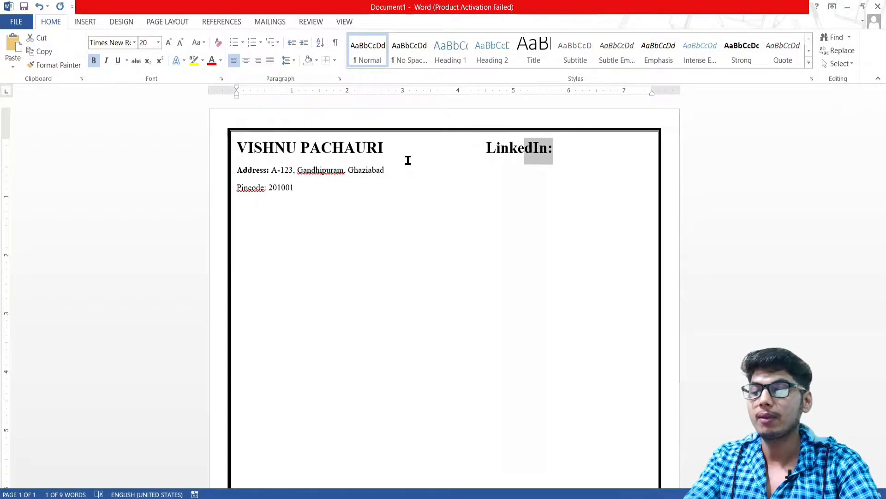
pyautogui.hotkey('shift', 'Left')
pyautogui.hotkey('shift', 'Left')
pyautogui.hotkey('shift', 'Left')
pyautogui.hotkey('shift', 'Left')
pyautogui.hotkey('shift', 'Left')
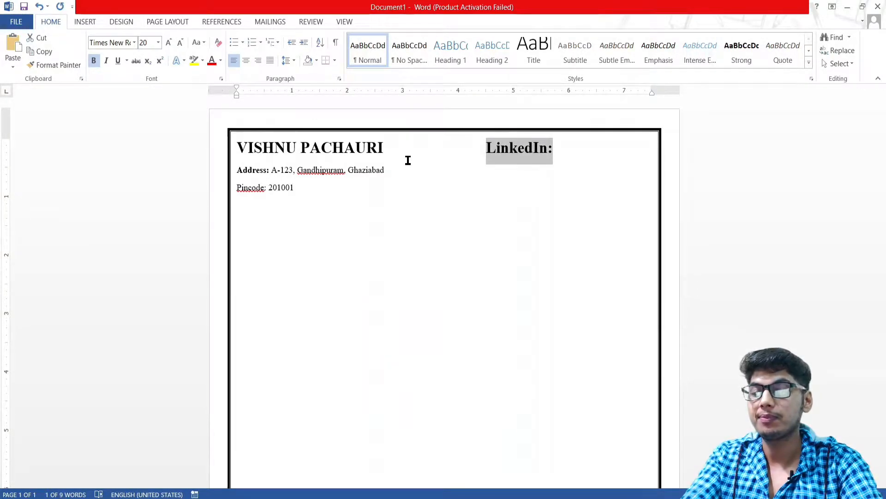
pyautogui.hotkey('ctrl', 'shift', ',')
pyautogui.hotkey('ctrl', 'shift', ',')
pyautogui.hotkey('ctrl', 'shift', ',')
pyautogui.hotkey('ctrl', 'shift', ',')
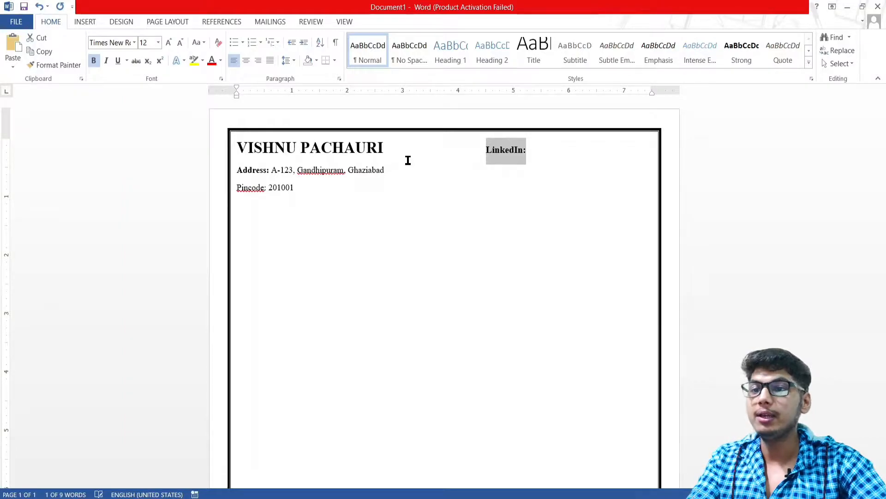
# Enter the LinkedIn profile handle in regular, non-bold text after the label
pyautogui.click(536, 149)
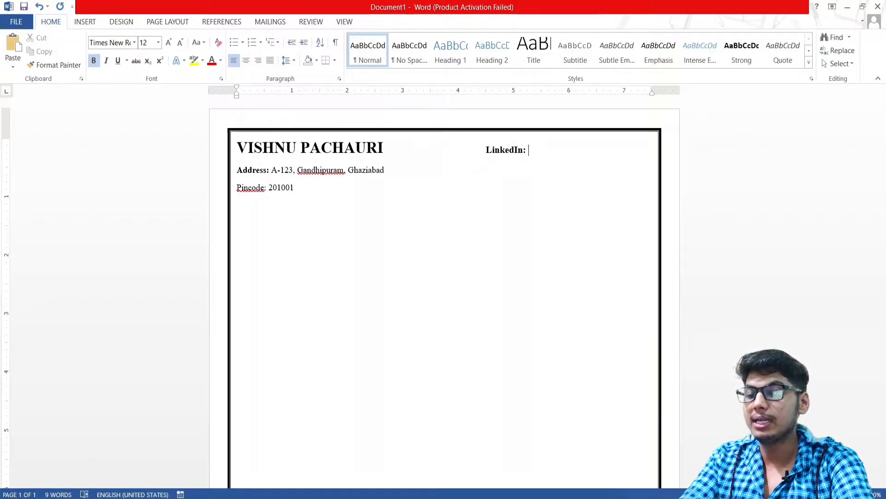
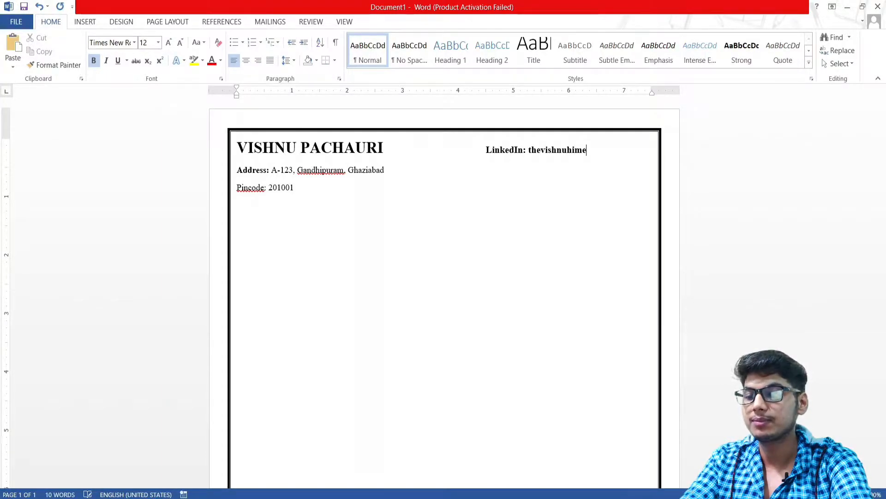
pyautogui.press('BackSpace')
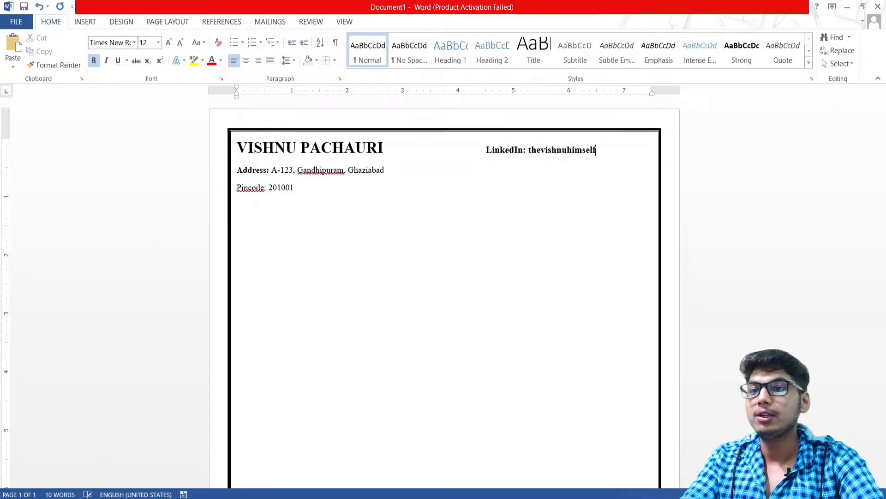
pyautogui.hotkey('shift', 'Left')
pyautogui.hotkey('shift', 'Left')
pyautogui.hotkey('shift', 'Left')
pyautogui.hotkey('shift', 'Left')
pyautogui.hotkey('shift', 'Left')
pyautogui.hotkey('shift', 'Left')
pyautogui.hotkey('shift', 'Left')
pyautogui.hotkey('shift', 'Left')
pyautogui.hotkey('shift', 'Left')
pyautogui.hotkey('shift', 'Left')
pyautogui.hotkey('shift', 'Left')
pyautogui.hotkey('shift', 'Left')
pyautogui.hotkey('shift', 'Left')
pyautogui.hotkey('shift', 'Left')
pyautogui.hotkey('shift', 'Left')
pyautogui.hotkey('shift', 'Left')
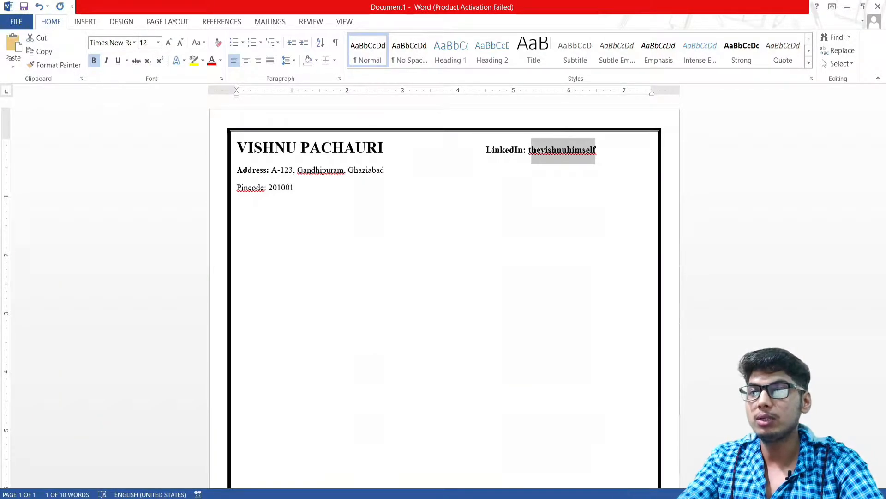
pyautogui.hotkey('ctrl', 'b')
pyautogui.press('Right')
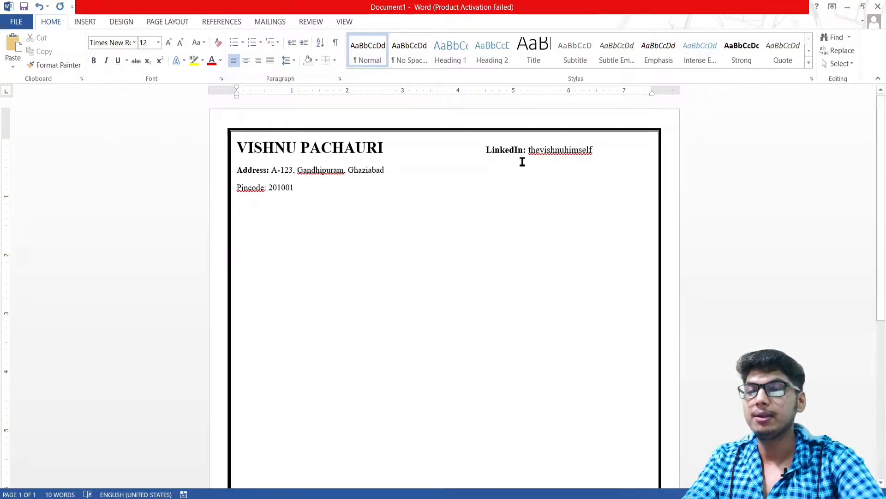
pyautogui.press('Return')
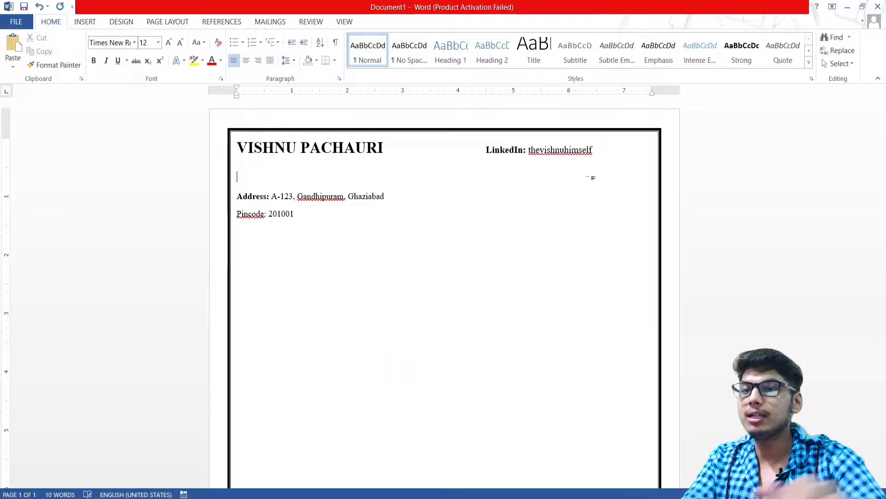
pyautogui.press('BackSpace')
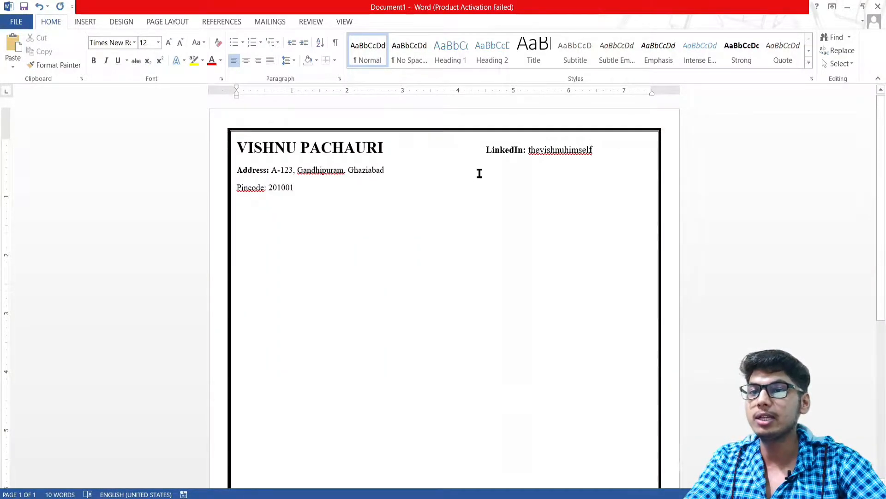
pyautogui.click(492, 167)
# Add a bold 'Email:' label on the address line followed by the email address in regular text
pyautogui.click(514, 170)
pyautogui.press('Tab')
pyautogui.press('Tab')
pyautogui.press('Tab')
pyautogui.press('Tab')
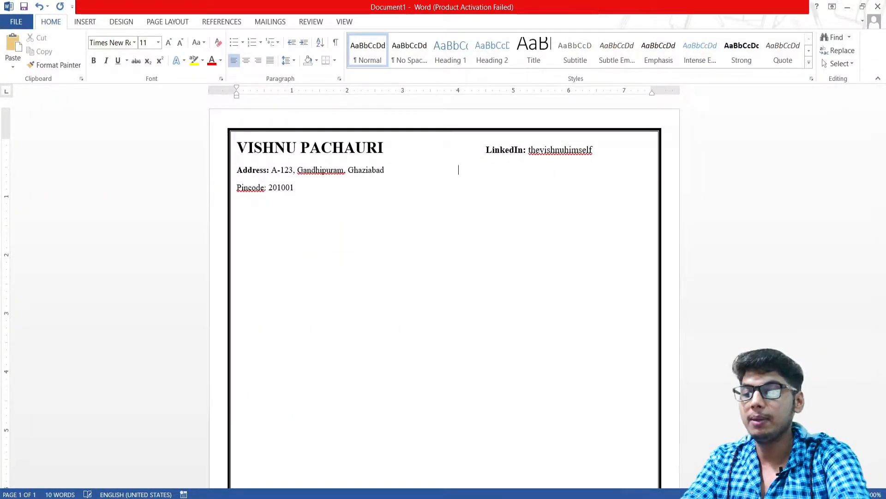
pyautogui.write('Email:')
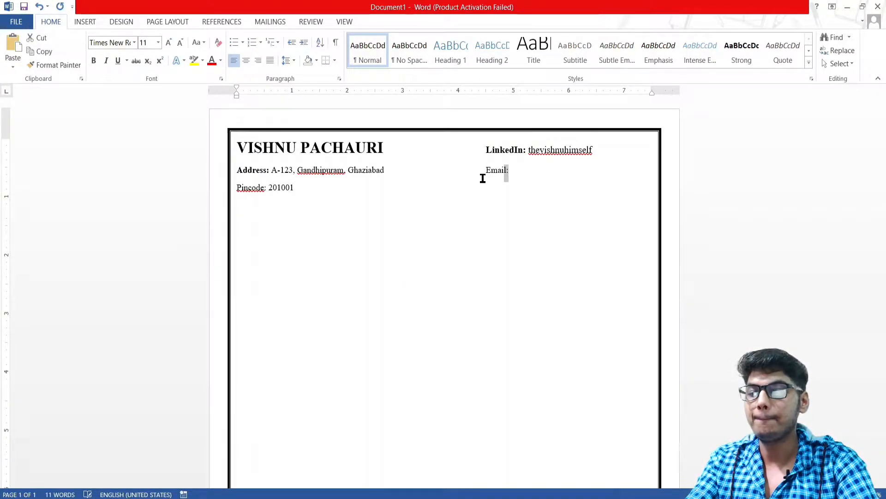
pyautogui.hotkey('shift', 'Left')
pyautogui.hotkey('shift', 'Left')
pyautogui.hotkey('shift', 'Left')
pyautogui.hotkey('shift', 'Left')
pyautogui.hotkey('shift', 'Left')
pyautogui.hotkey('shift', 'Left')
pyautogui.hotkey('shift', 'Left')
pyautogui.hotkey('shift', 'Right')
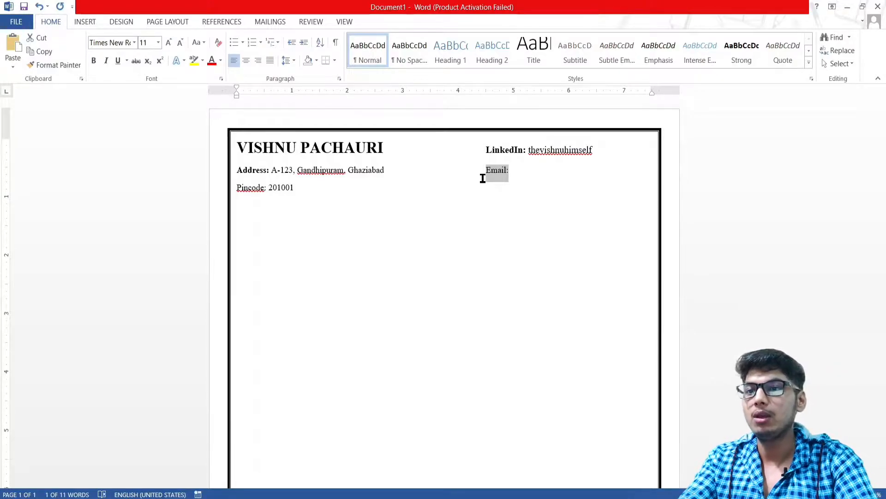
pyautogui.hotkey('ctrl', 'b')
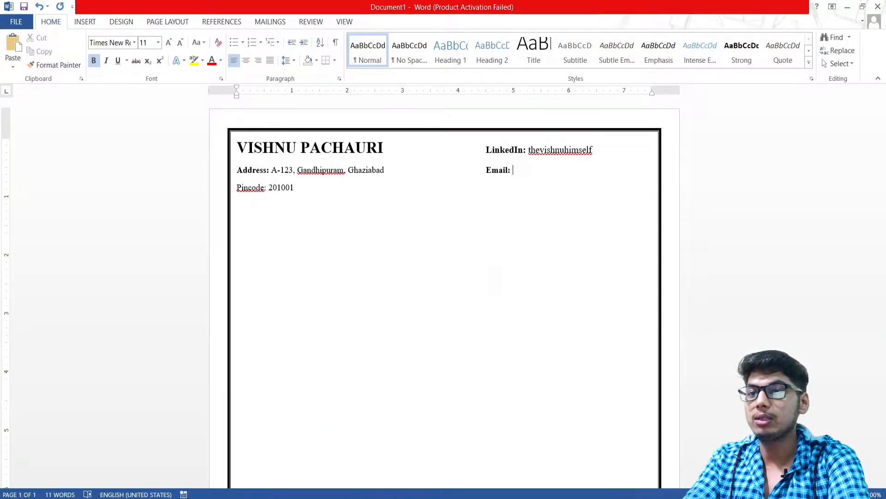
pyautogui.write('cool')
pyautogui.press('BackSpace')
pyautogui.press('BackSpace')
pyautogui.press('super+space')
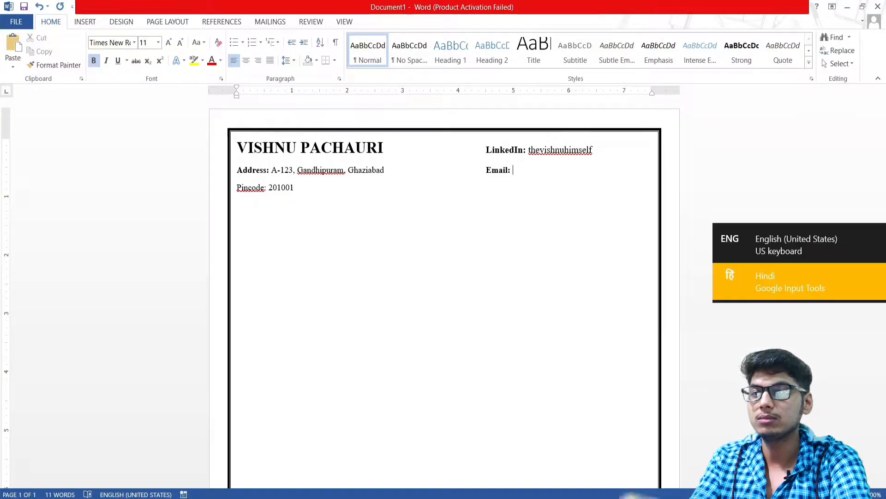
pyautogui.write('xyz@')
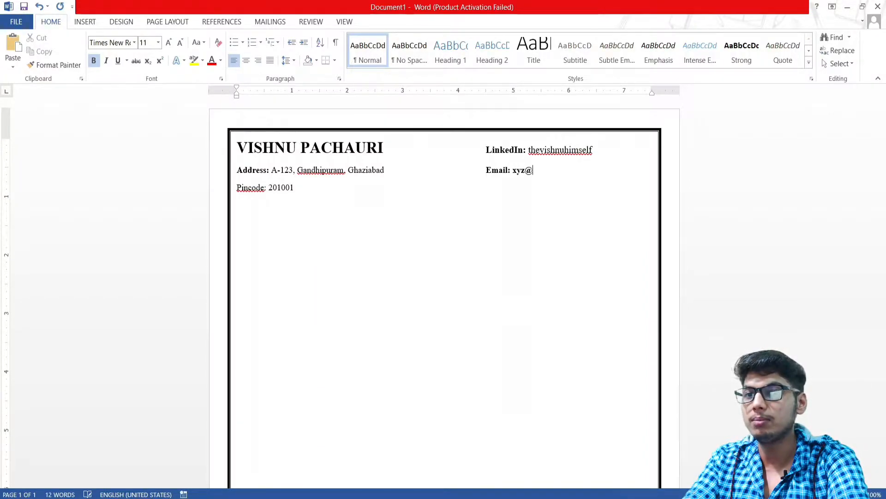
pyautogui.write('gmail.com')
pyautogui.hotkey('shift', 'Left')
pyautogui.hotkey('shift', 'Left')
pyautogui.hotkey('shift', 'Left')
pyautogui.hotkey('shift', 'Left')
pyautogui.hotkey('shift', 'Left')
pyautogui.hotkey('shift', 'Left')
pyautogui.hotkey('shift', 'Left')
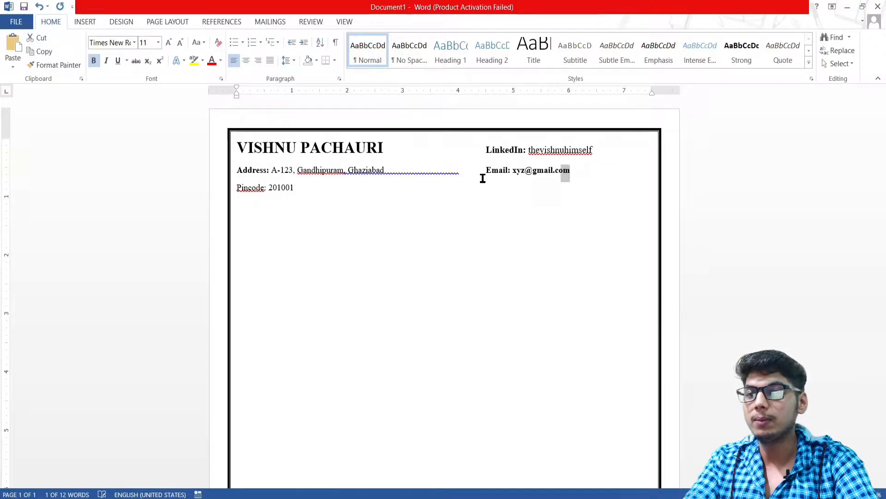
pyautogui.hotkey('shift', 'Left')
pyautogui.hotkey('shift', 'Left')
pyautogui.hotkey('shift', 'Left')
pyautogui.hotkey('ctrl', 'b')
pyautogui.click(483, 179)
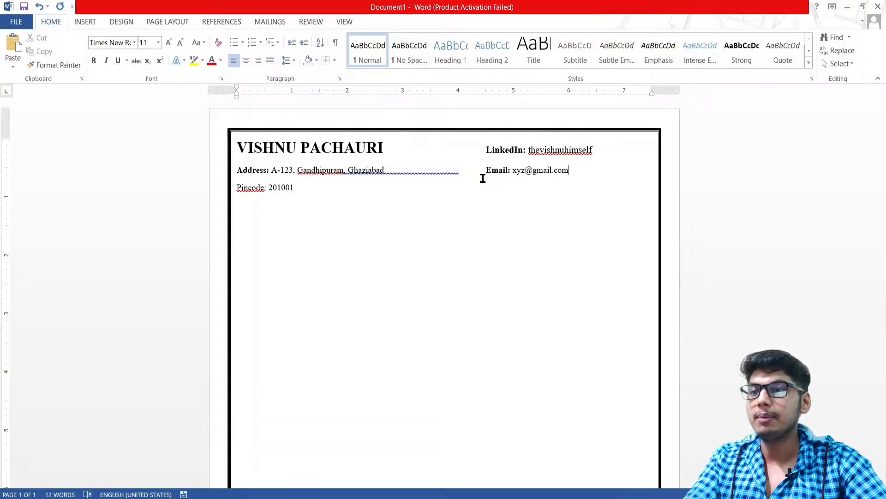
# Remove the extra space before the city name in the address line
pyautogui.click(347, 172)
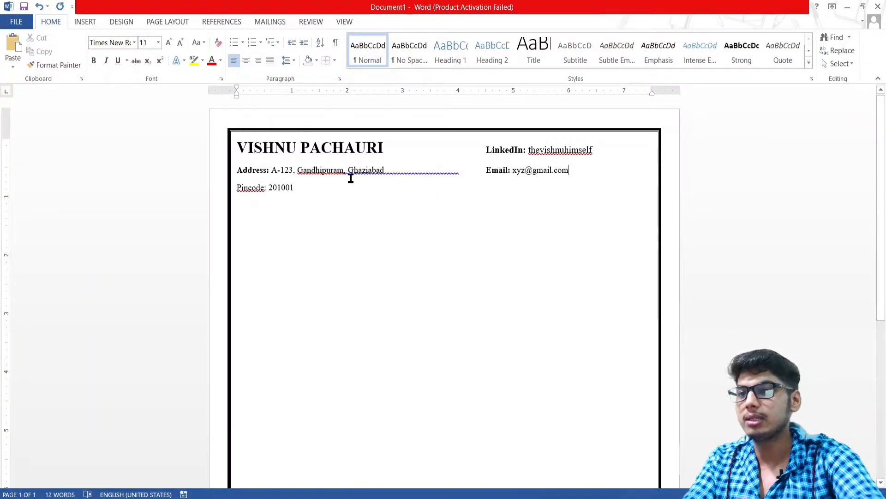
pyautogui.press('BackSpace')
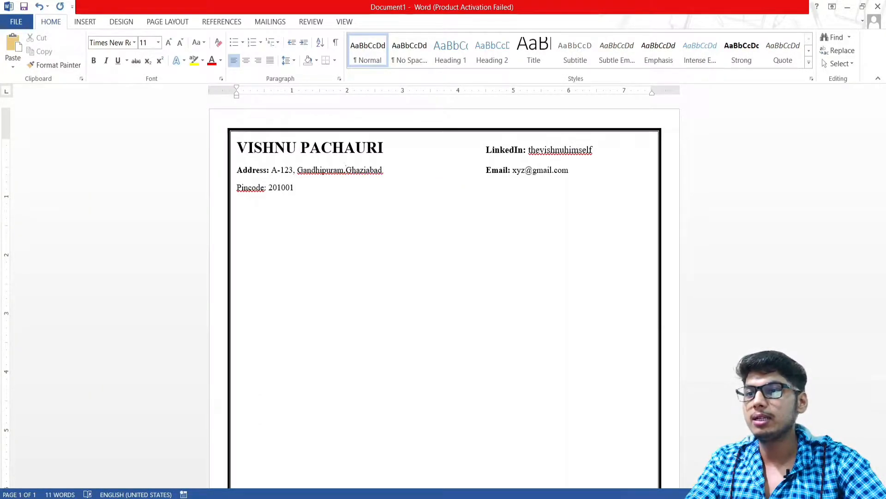
pyautogui.click(380, 198)
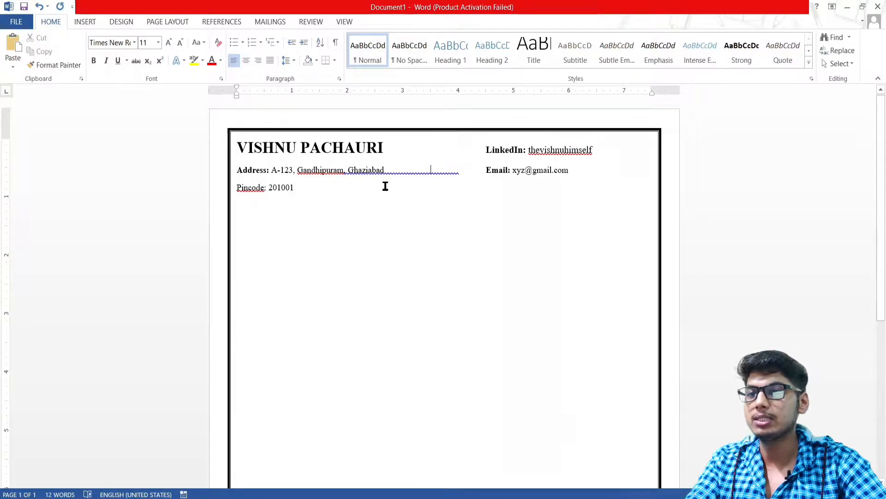
# Add a bold 'Github:' label on the pincode line followed by the GitHub handle
pyautogui.click(568, 172)
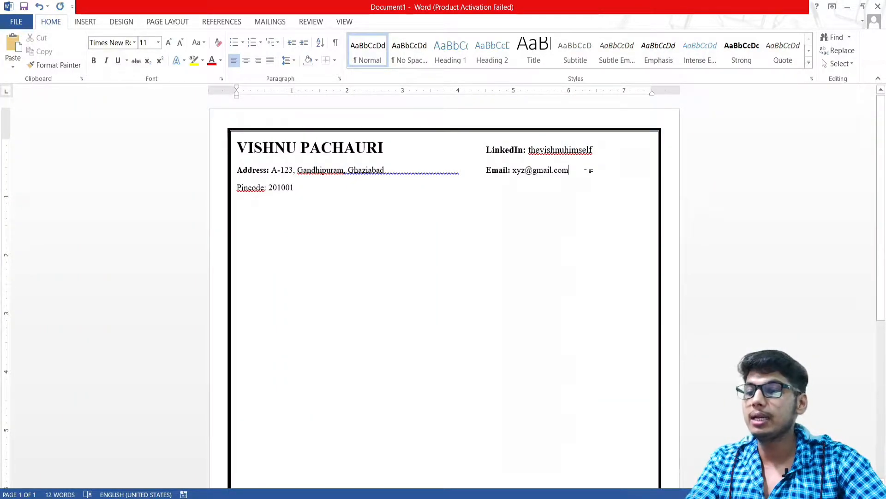
pyautogui.press('Tab')
pyautogui.press('Tab')
pyautogui.press('Tab')
pyautogui.press('Tab')
pyautogui.press('Tab')
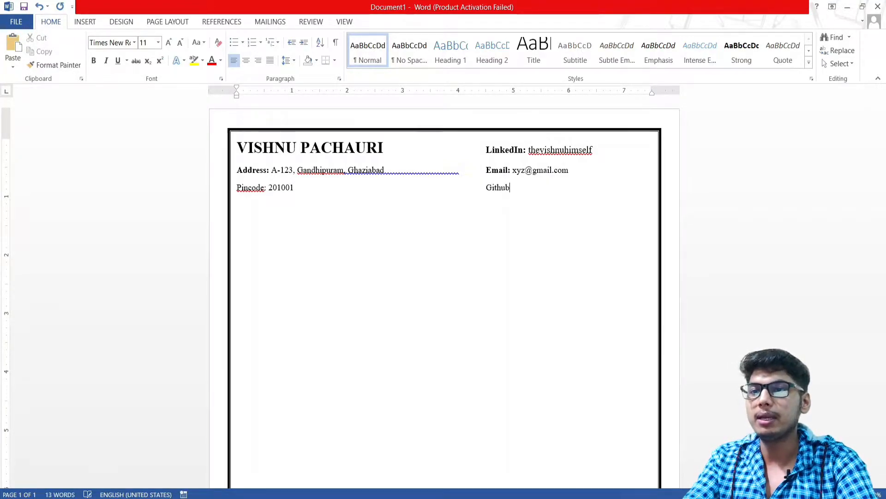
pyautogui.hotkey('shift', 'Left')
pyautogui.hotkey('shift', 'Left')
pyautogui.hotkey('shift', 'Left')
pyautogui.hotkey('shift', 'Left')
pyautogui.hotkey('shift', 'Left')
pyautogui.hotkey('shift', 'Left')
pyautogui.hotkey('shift', 'Left')
pyautogui.hotkey('ctrl', 'b')
pyautogui.press('End')
pyautogui.hotkey('ctrl', 'b')
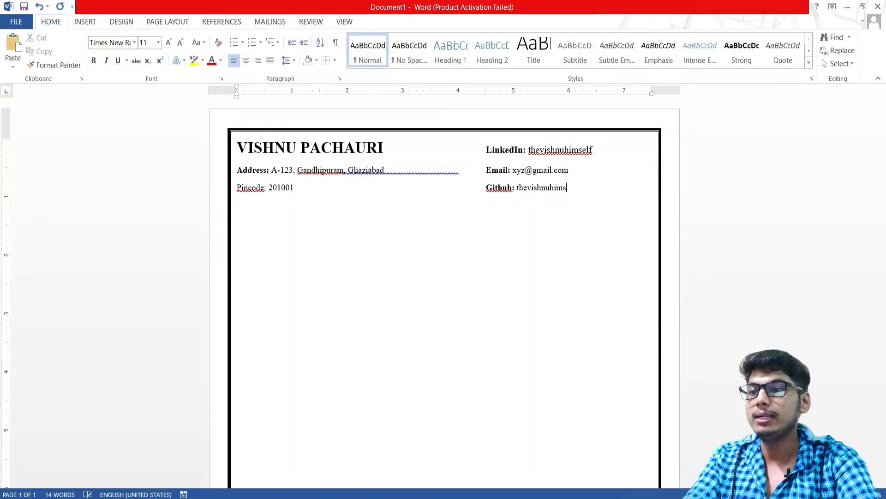
# Add a bold 'Contact No.:' label on a new line and enter the phone number
pyautogui.press('Tab')
pyautogui.press('Tab')
pyautogui.press('Tab')
pyautogui.press('Tab')
pyautogui.press('Tab')
pyautogui.write('Contact No.:')
pyautogui.hotkey('ctrl', 'shift', 'Left')
pyautogui.hotkey('ctrl', 'shift', 'Left')
pyautogui.hotkey('shift', 'Left')
pyautogui.hotkey('shift', 'Left')
pyautogui.hotkey('shift', 'Left')
pyautogui.hotkey('shift', 'Left')
pyautogui.hotkey('shift', 'Left')
pyautogui.hotkey('ctrl', 'b')
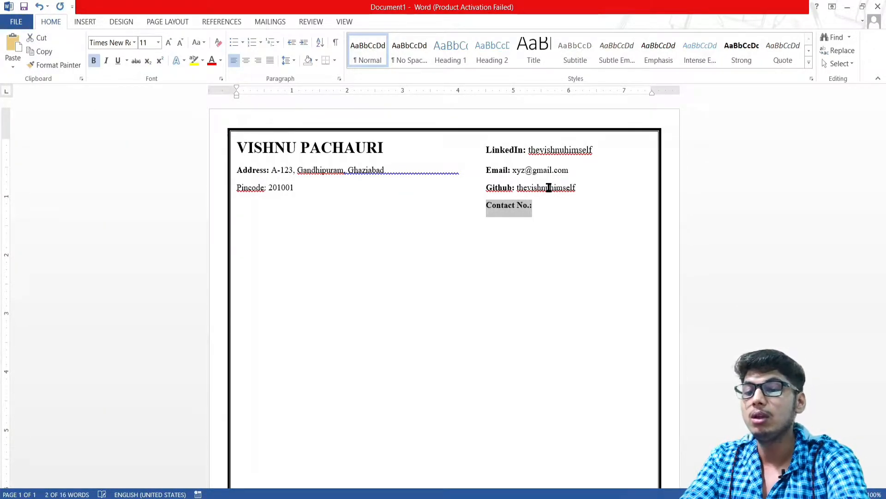
pyautogui.press('Right')
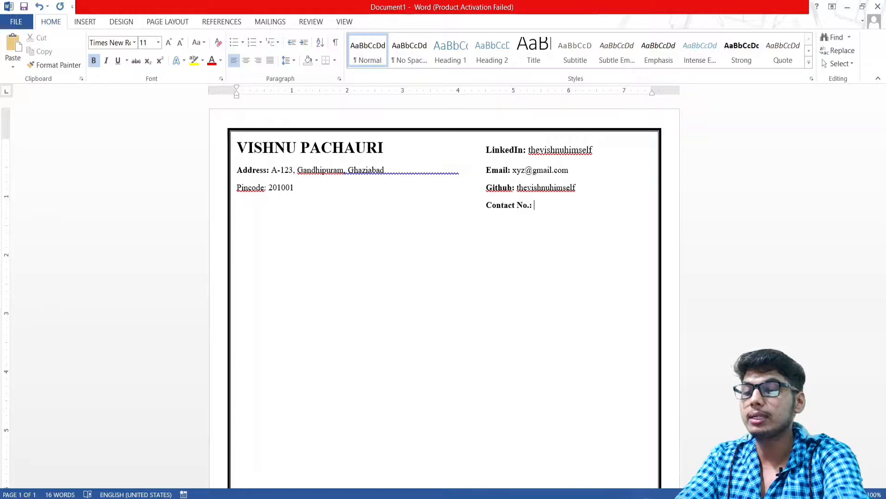
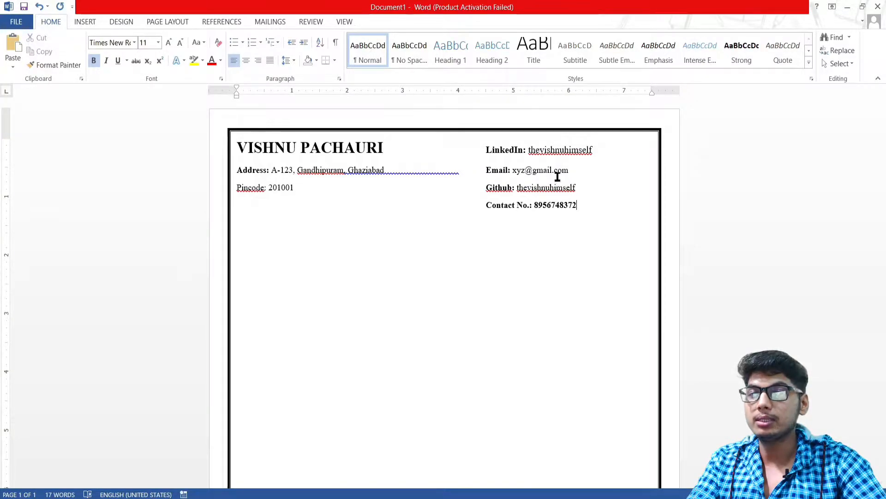
# Remove bold from the phone number
pyautogui.moveTo(584, 204); pyautogui.dragTo(534, 205)
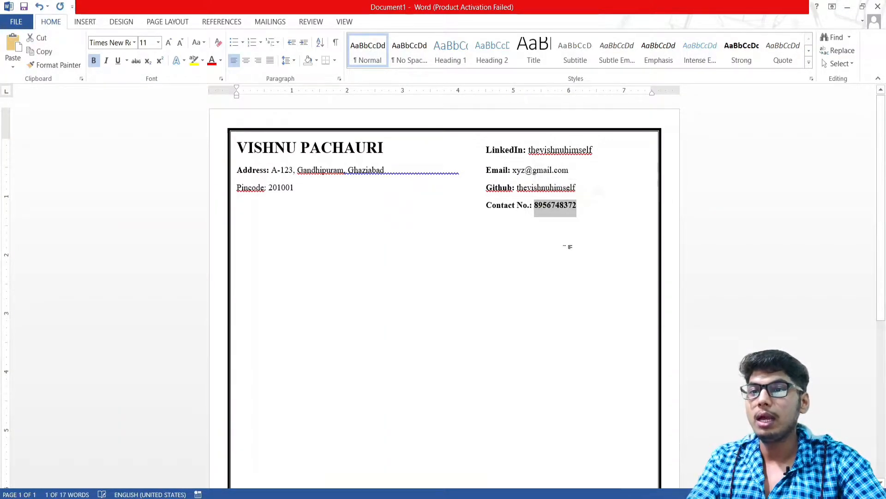
pyautogui.hotkey('ctrl', 'b')
pyautogui.click(584, 218)
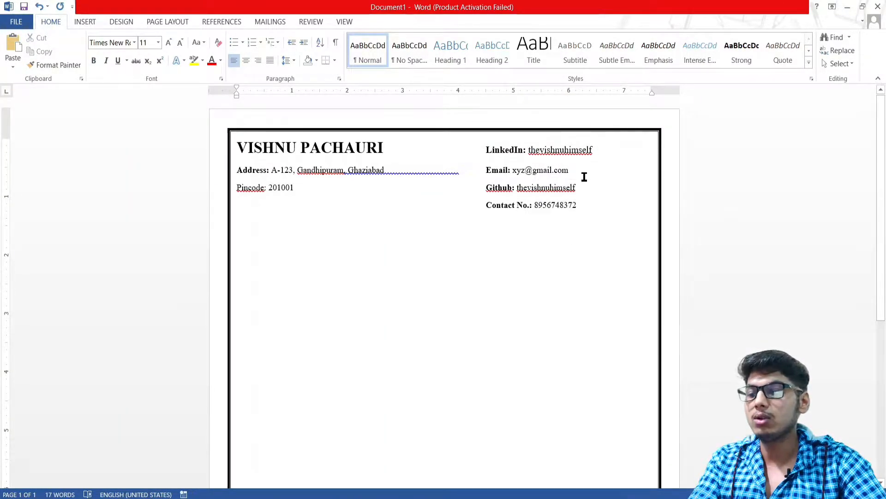
# Indent the LinkedIn, Email, Github and Contact No. entries one more tab stop
pyautogui.click(483, 149)
pyautogui.press('Tab')
pyautogui.click(486, 171)
pyautogui.press('Tab')
pyautogui.click(487, 188)
pyautogui.press('Tab')
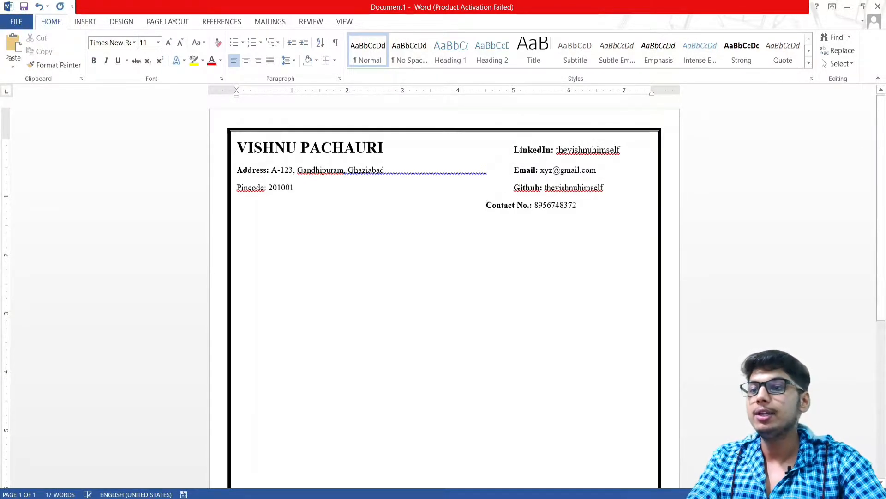
pyautogui.click(488, 206)
pyautogui.press('Tab')
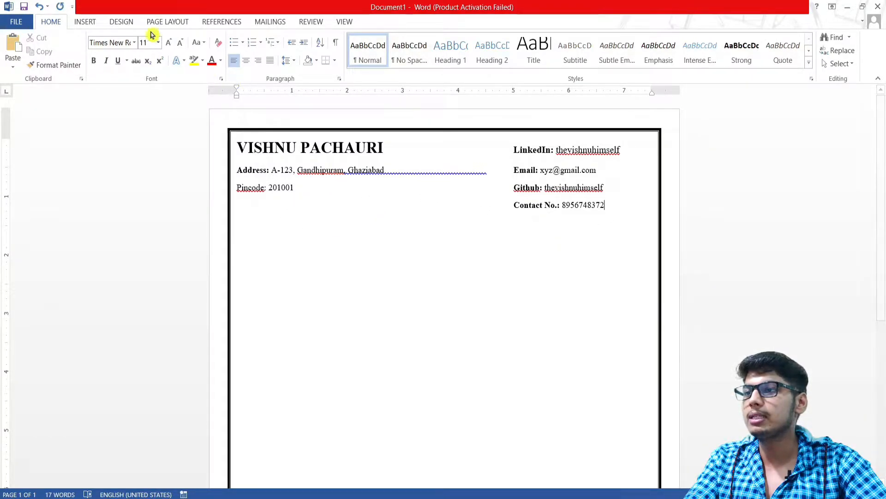
# Draw a straight horizontal line across the page just below the contact header
pyautogui.click(91, 23)
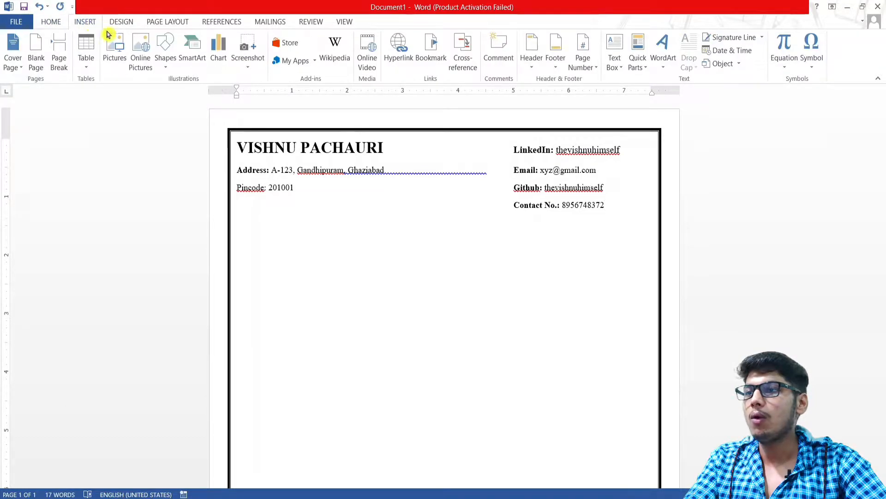
pyautogui.click(166, 66)
pyautogui.click(173, 94)
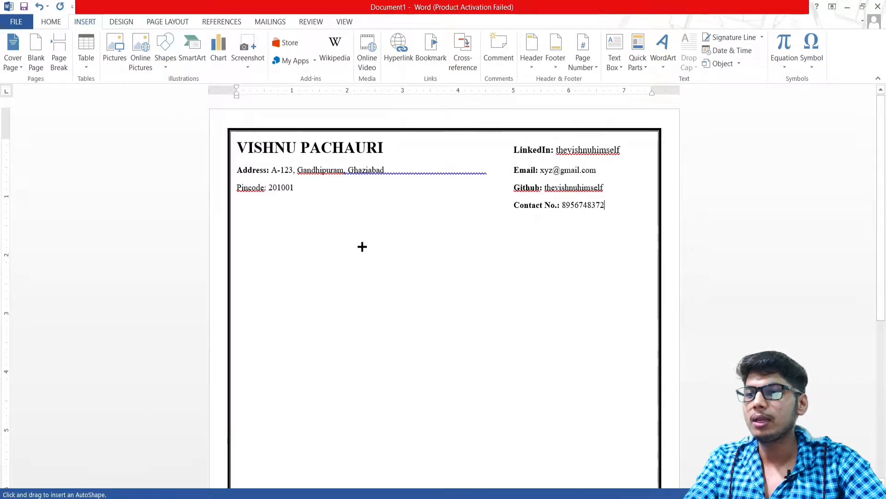
pyautogui.moveTo(224, 216); pyautogui.dragTo(660, 213)
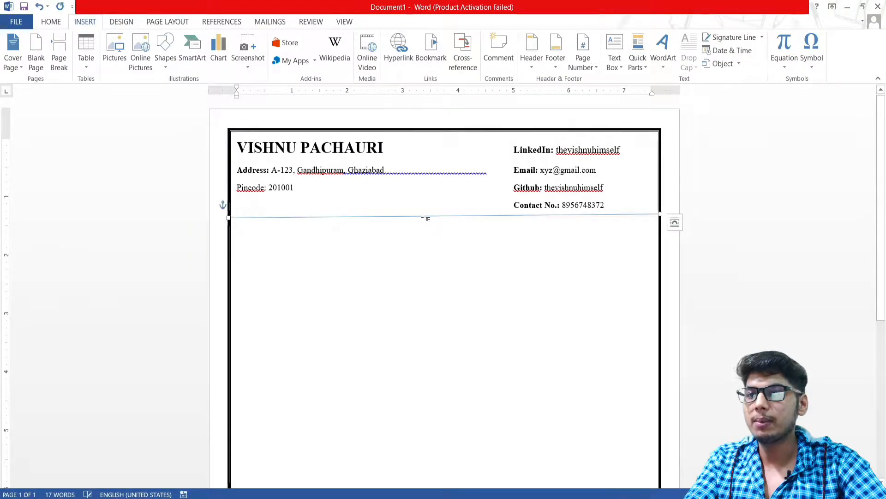
pyautogui.moveTo(424, 214); pyautogui.dragTo(423, 211)
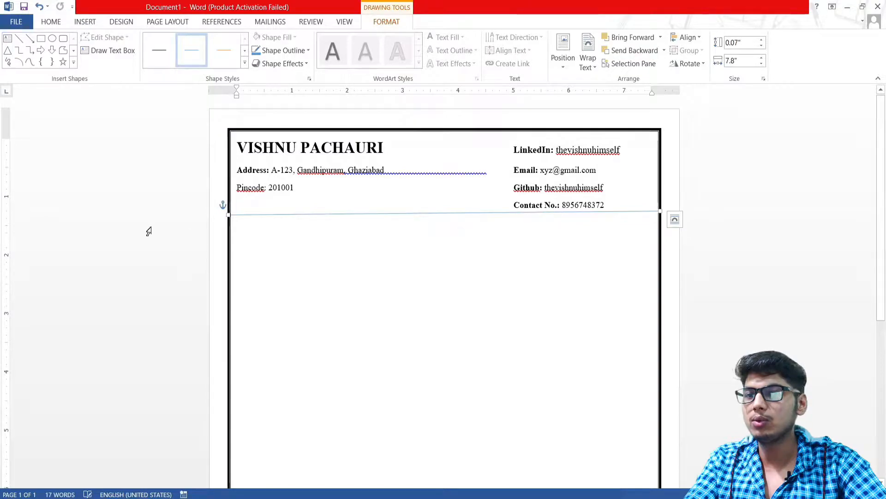
pyautogui.moveTo(227, 215); pyautogui.dragTo(226, 210)
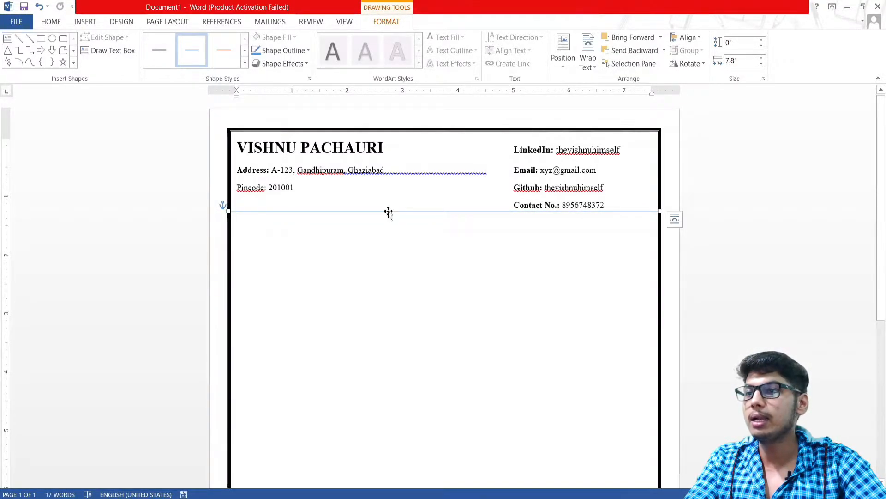
# Give the divider line a black style and a heavier outline weight
pyautogui.click(244, 64)
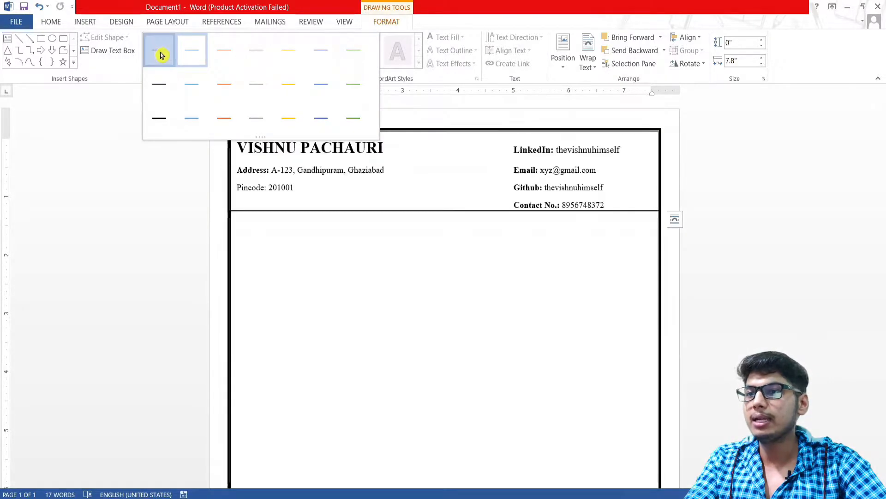
pyautogui.click(162, 52)
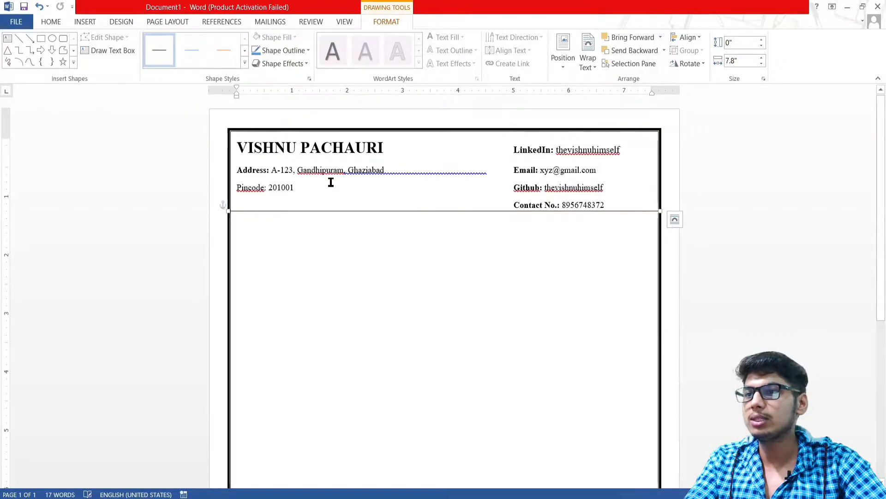
pyautogui.click(295, 51)
pyautogui.moveTo(291, 185)
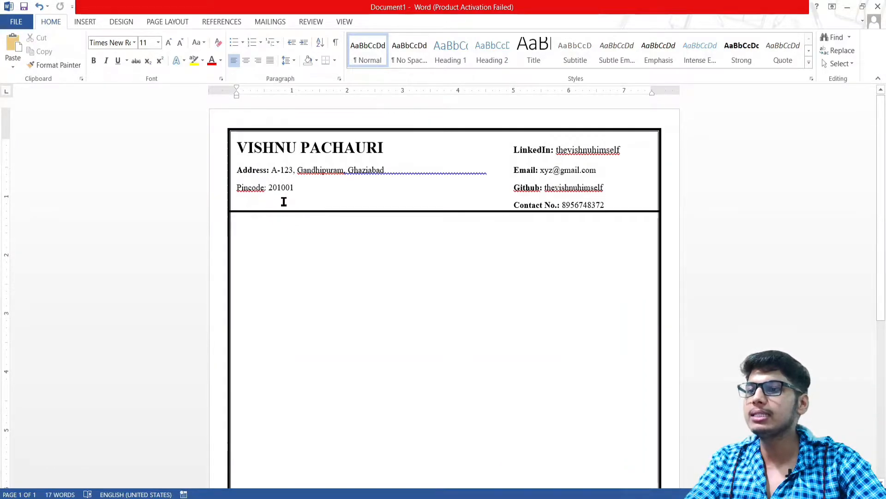
# Type a bold 'CAREER OBJECTIVES:' heading below the divider line
pyautogui.click(270, 223)
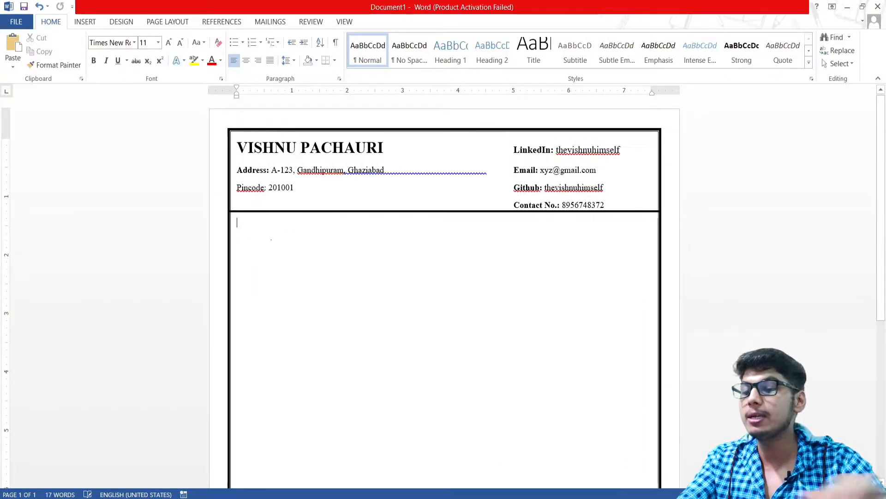
pyautogui.write('C')
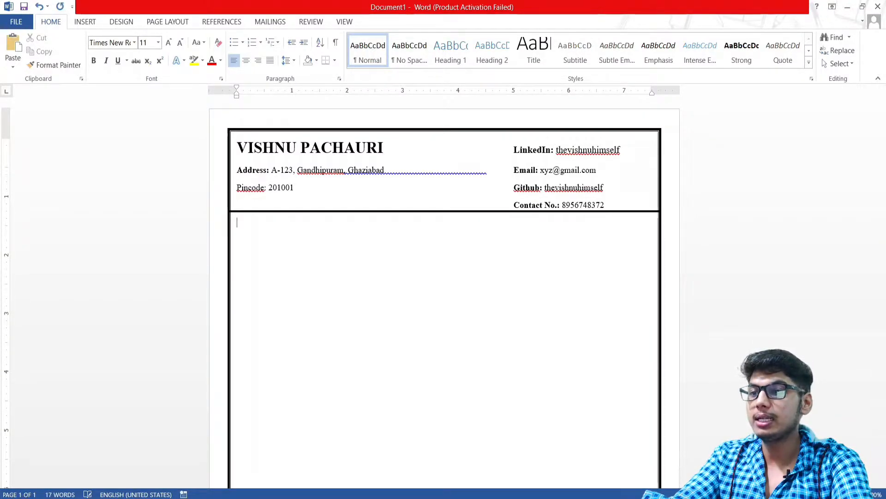
pyautogui.write('CARRER')
pyautogui.press('BackSpace')
pyautogui.press('BackSpace')
pyautogui.press('BackSpace')
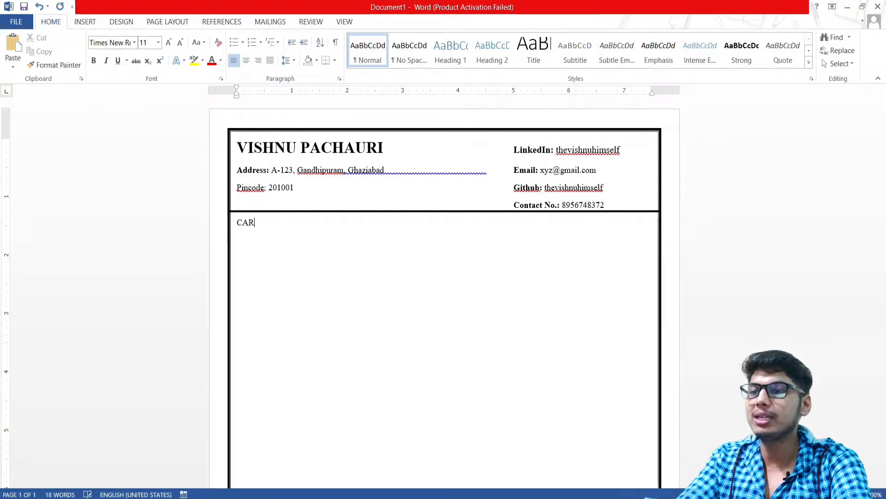
pyautogui.write('EER OBEJE')
pyautogui.press('BackSpace')
pyautogui.press('BackSpace')
pyautogui.press('BackSpace')
pyautogui.press('BackSpace')
pyautogui.press('BackSpace')
pyautogui.write('JE')
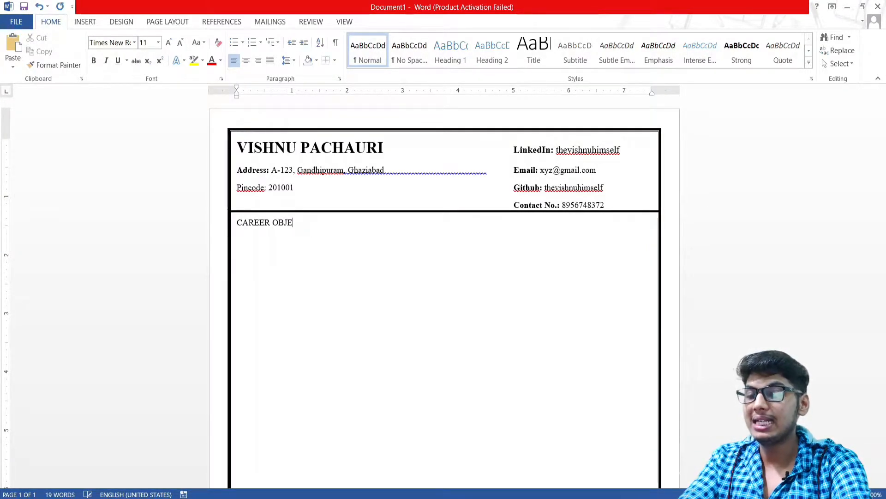
pyautogui.write('CTIVES:')
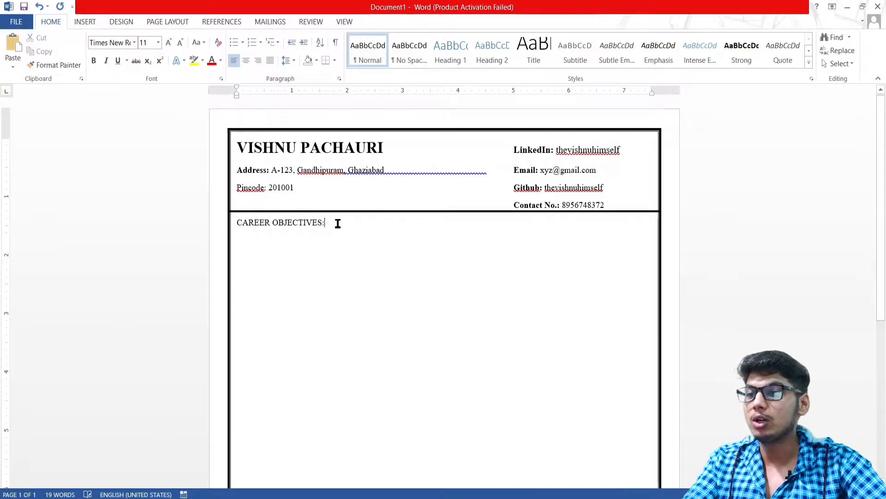
pyautogui.moveTo(335, 226); pyautogui.dragTo(240, 224)
pyautogui.hotkey('ctrl', 'b')
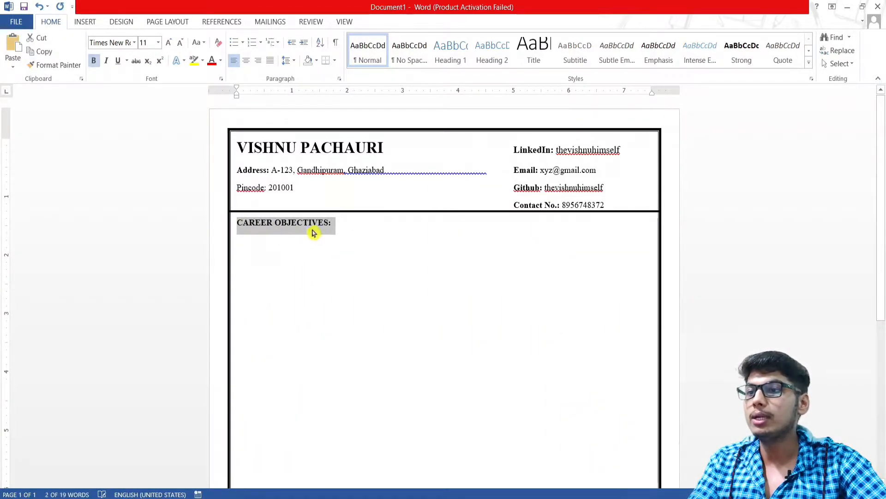
pyautogui.click(337, 223)
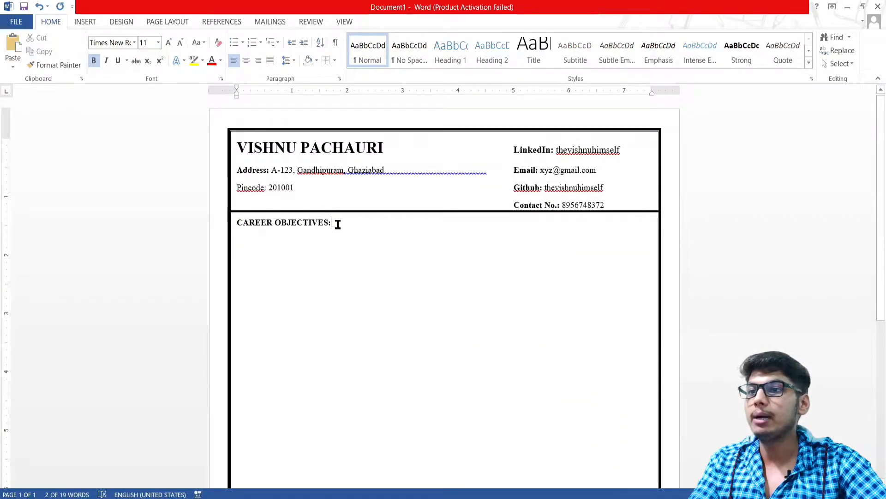
# Shade the heading light grey, undo a trial border, and start a new line below
pyautogui.click(317, 61)
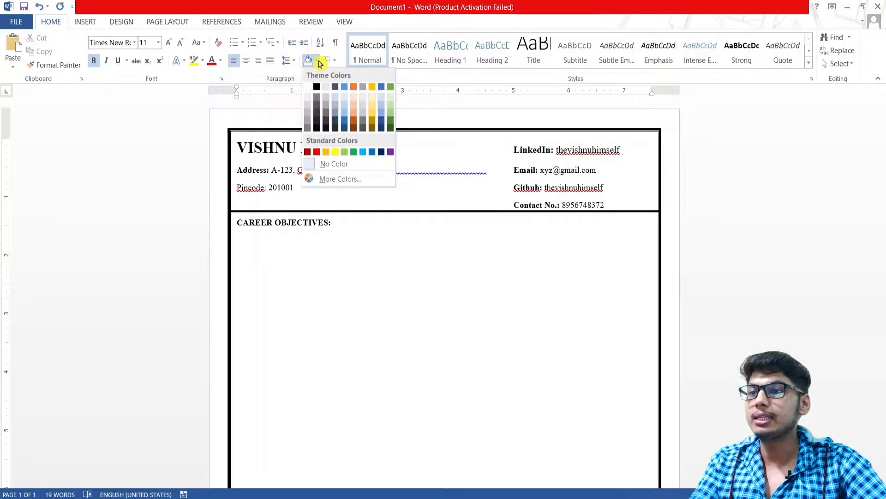
pyautogui.click(309, 110)
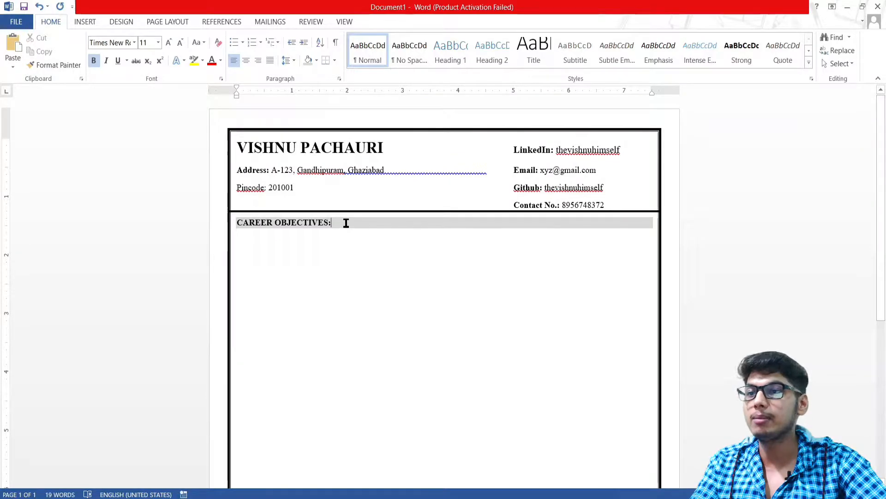
pyautogui.click(335, 63)
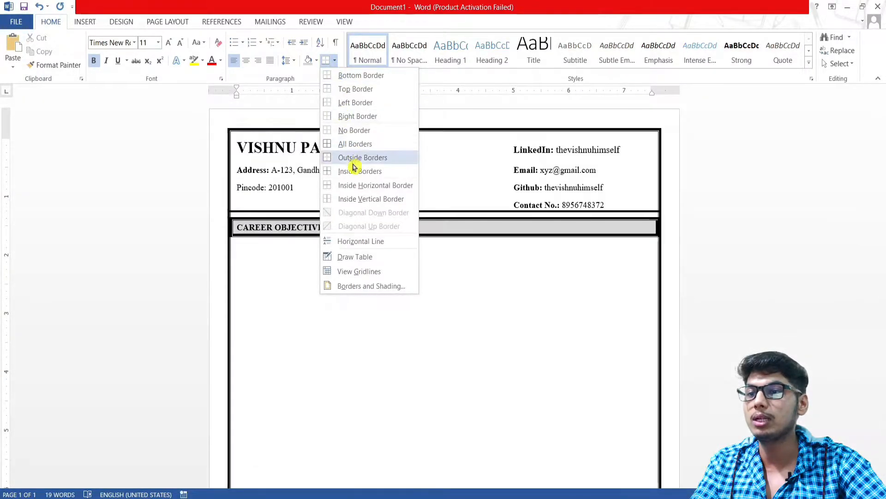
pyautogui.click(349, 144)
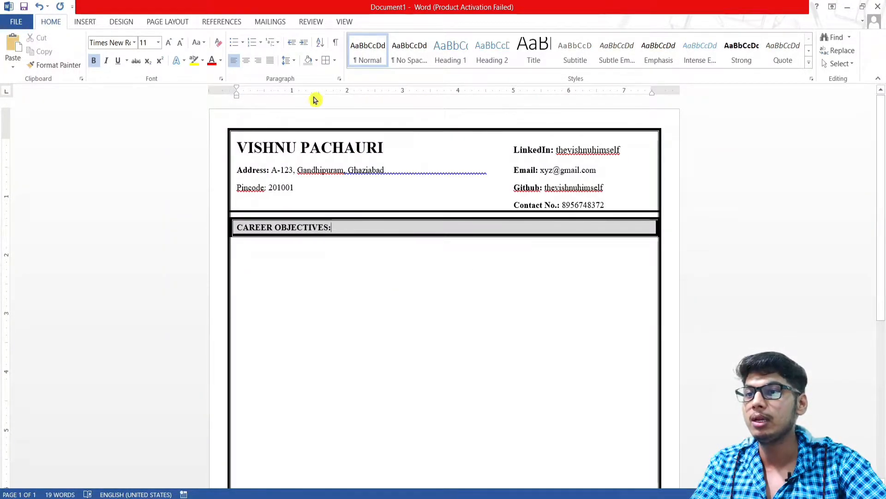
pyautogui.click(336, 64)
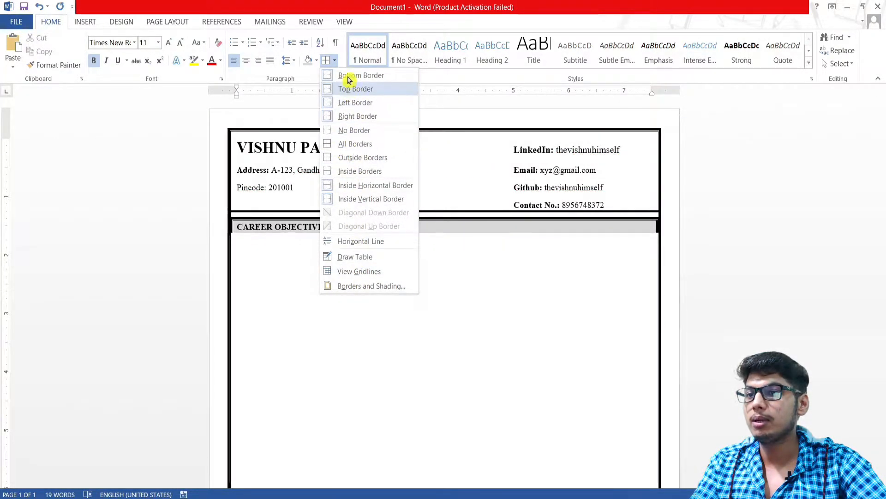
pyautogui.click(351, 149)
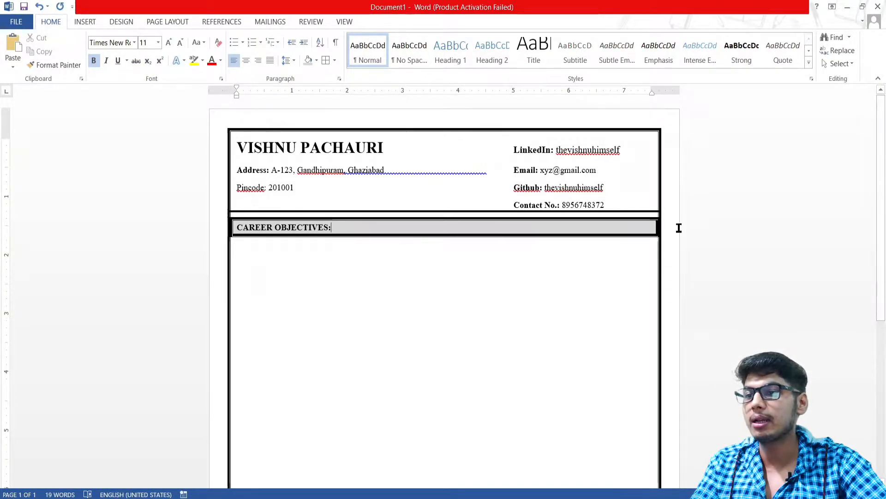
pyautogui.hotkey('ctrl', 'z')
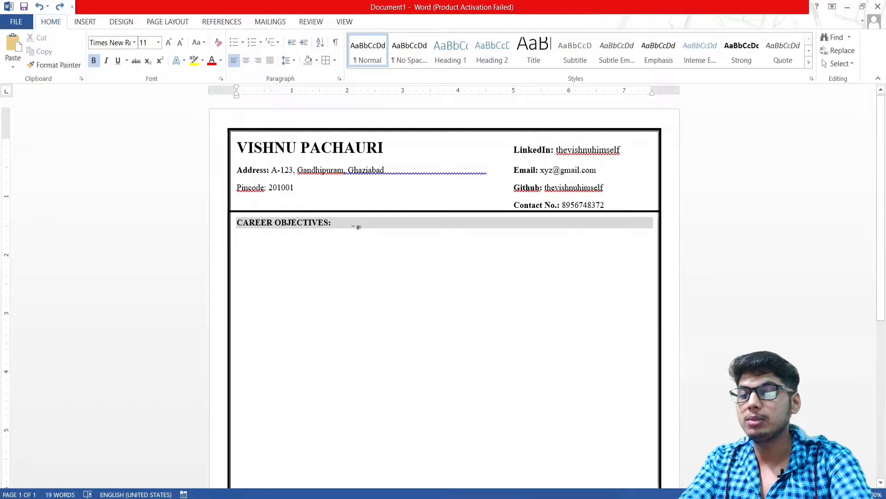
pyautogui.press('Return')
pyautogui.press('BackSpace')
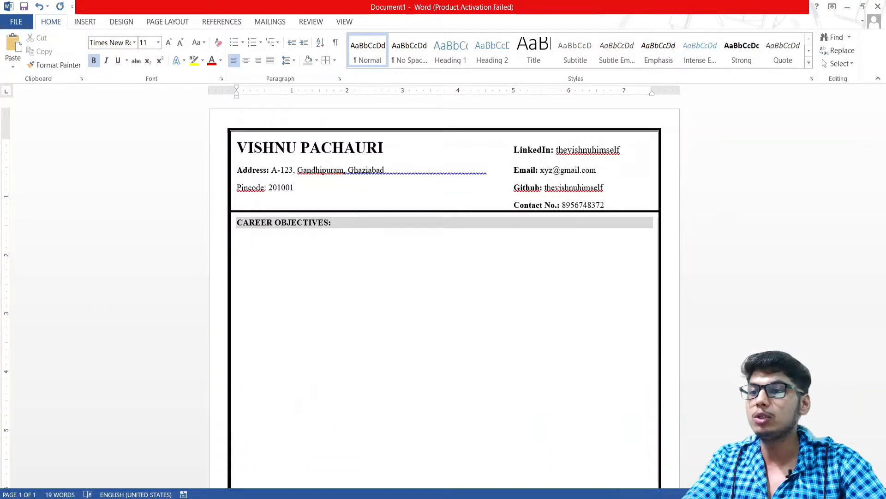
# Type the objective 'to work in an organization where I can grow myself and use my skills to put some increment in company performance.' and start a new line
pyautogui.click(247, 236)
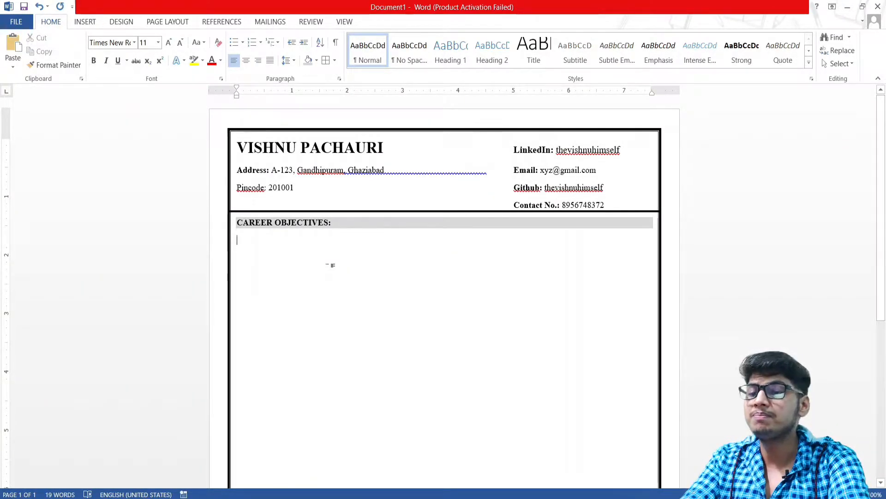
pyautogui.write('totO')
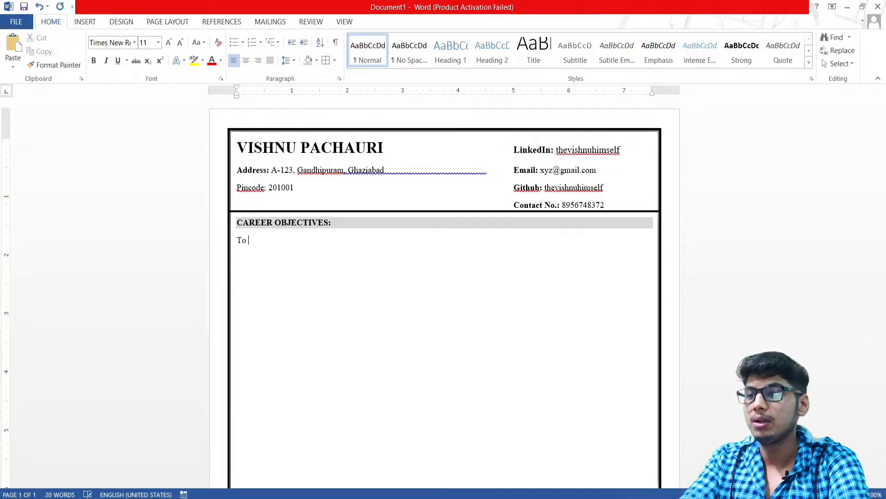
pyautogui.write(' work in')
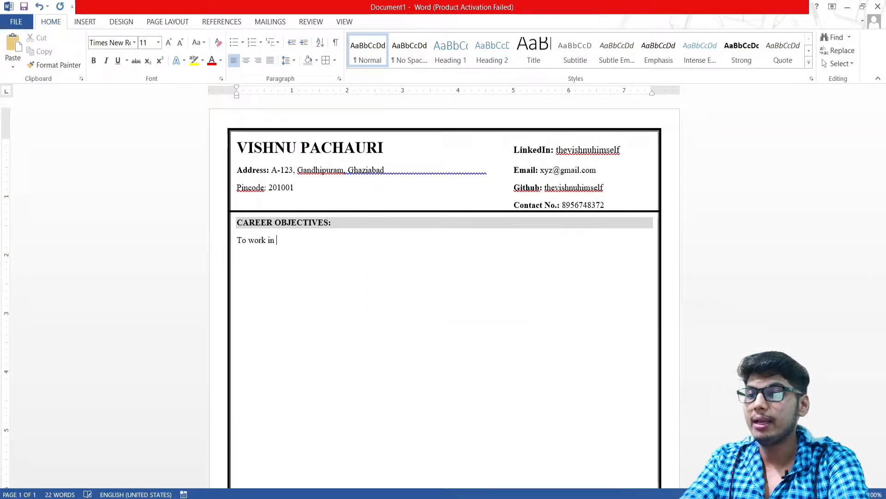
pyautogui.write(' an organizza')
pyautogui.press('BackSpace')
pyautogui.press('BackSpace')
pyautogui.press('BackSpace')
pyautogui.press('BackSpace')
pyautogui.write('tio')
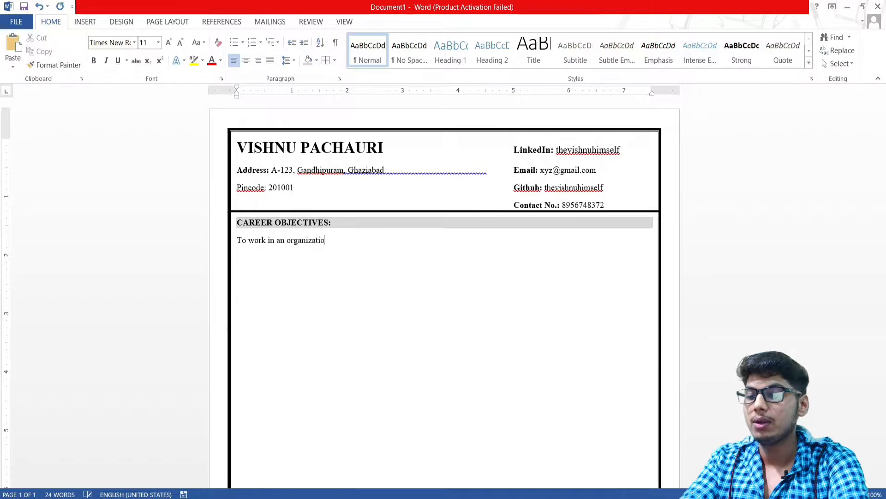
pyautogui.write('n where ')
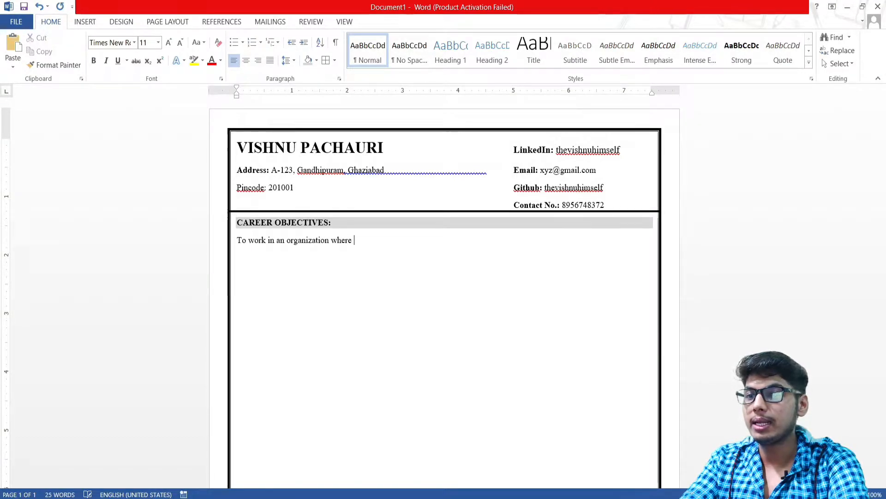
pyautogui.write('I can g')
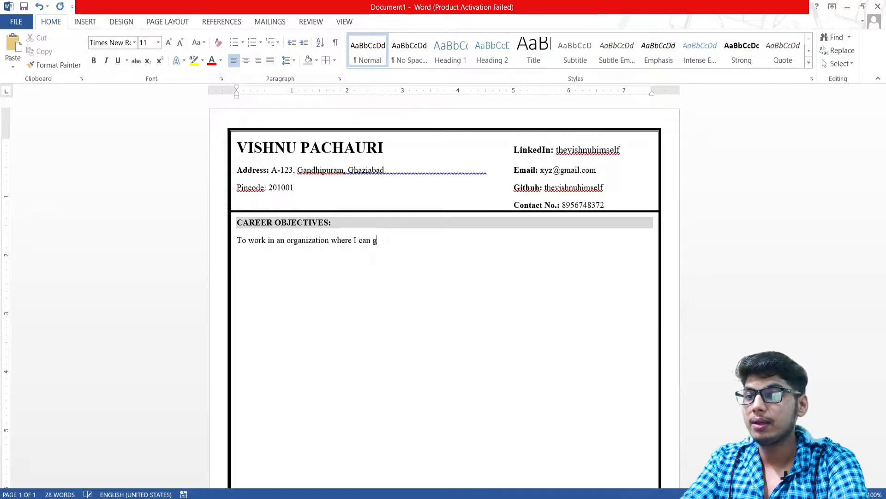
pyautogui.write('row myse')
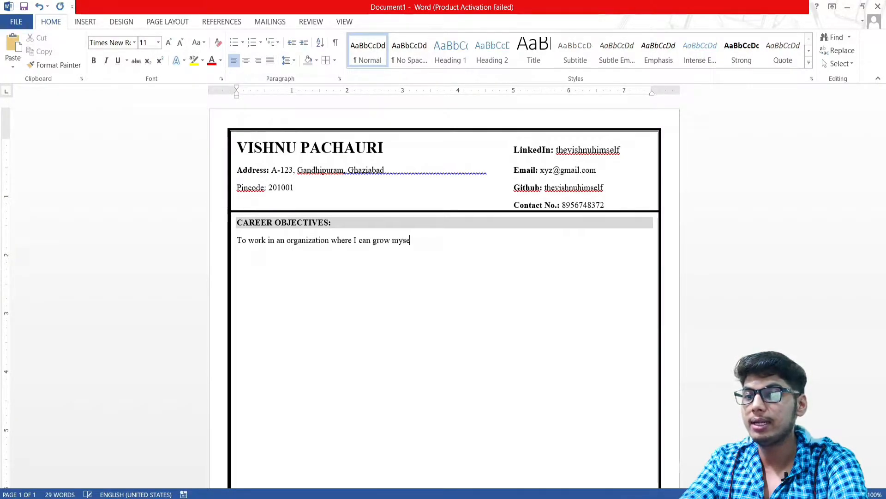
pyautogui.write('lf and use o')
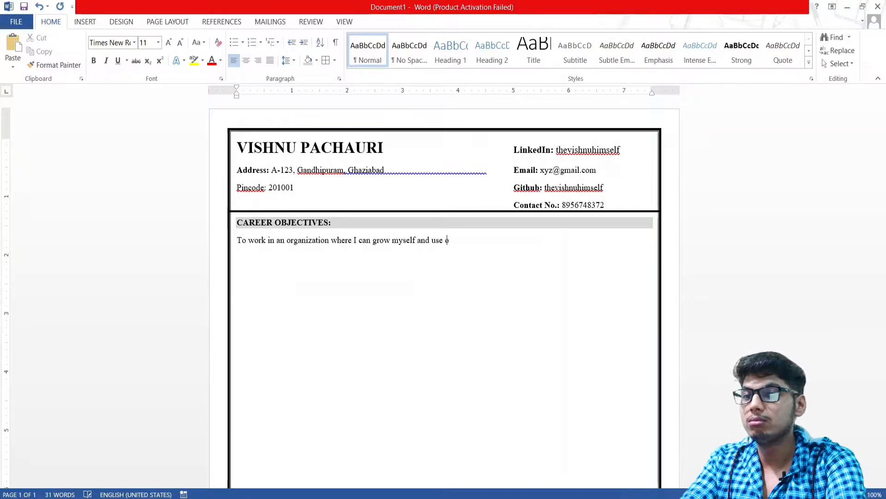
pyautogui.press('BackSpace')
pyautogui.write('my')
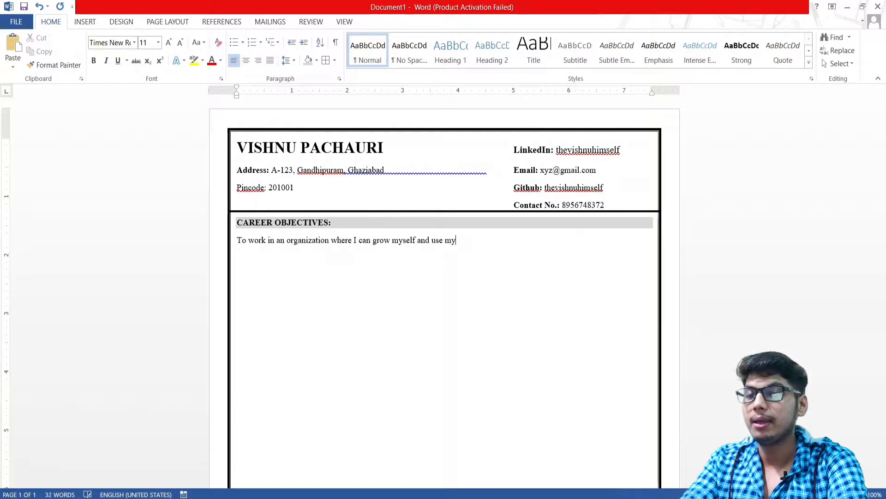
pyautogui.write(' skills to')
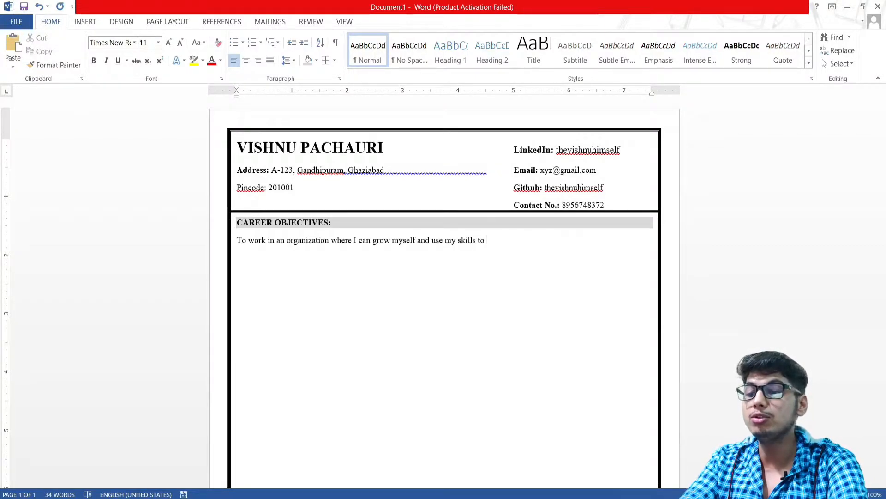
pyautogui.write('put ')
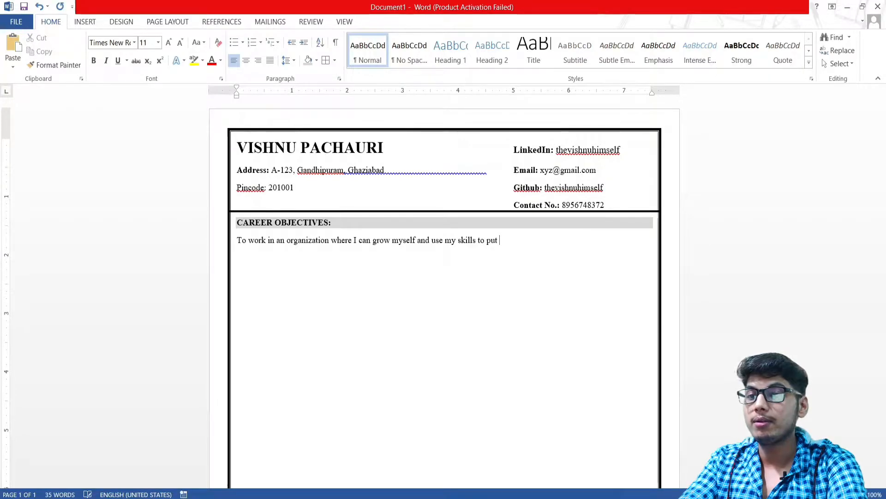
pyautogui.write('some increment')
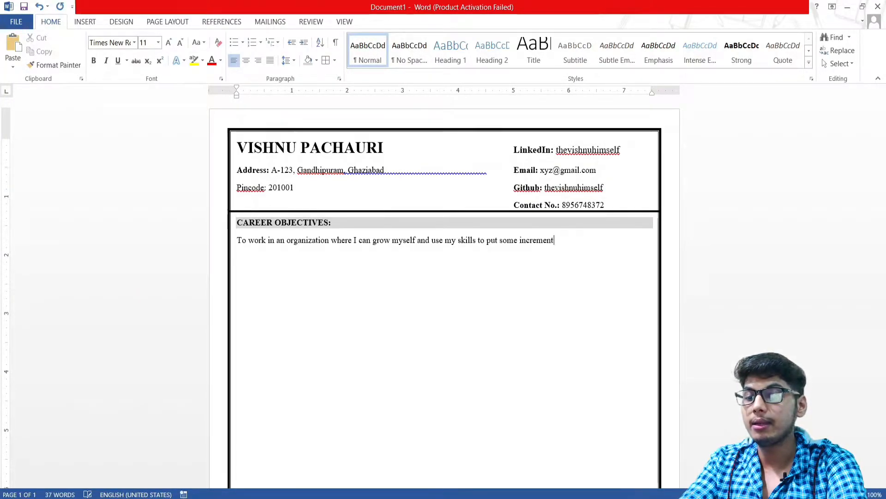
pyautogui.write(' in companie')
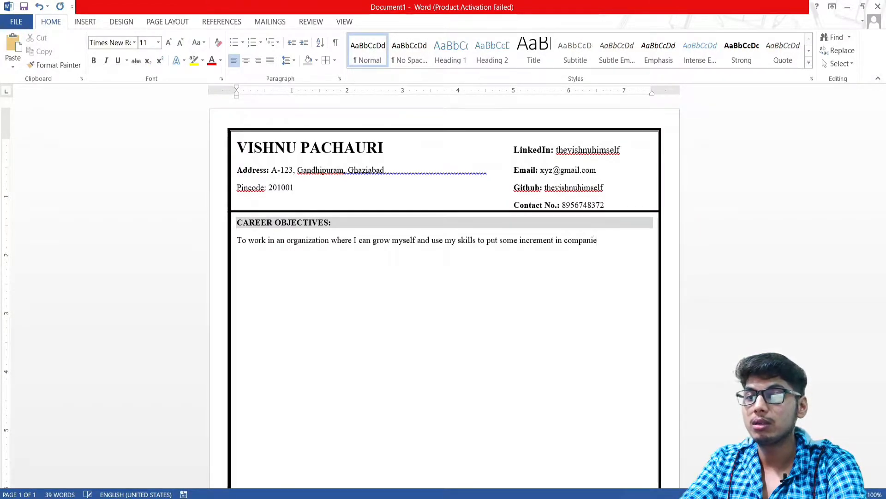
pyautogui.press('BackSpace')
pyautogui.press('BackSpace')
pyautogui.write('y perforam')
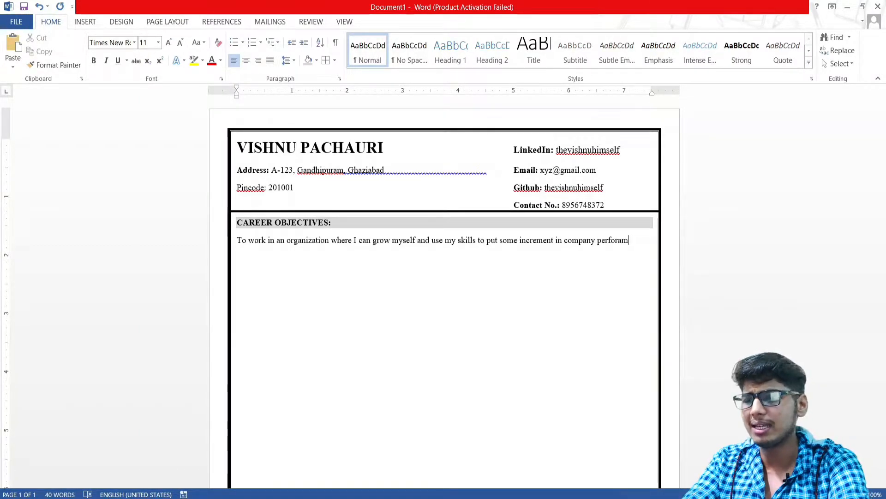
pyautogui.press('BackSpace')
pyautogui.press('BackSpace')
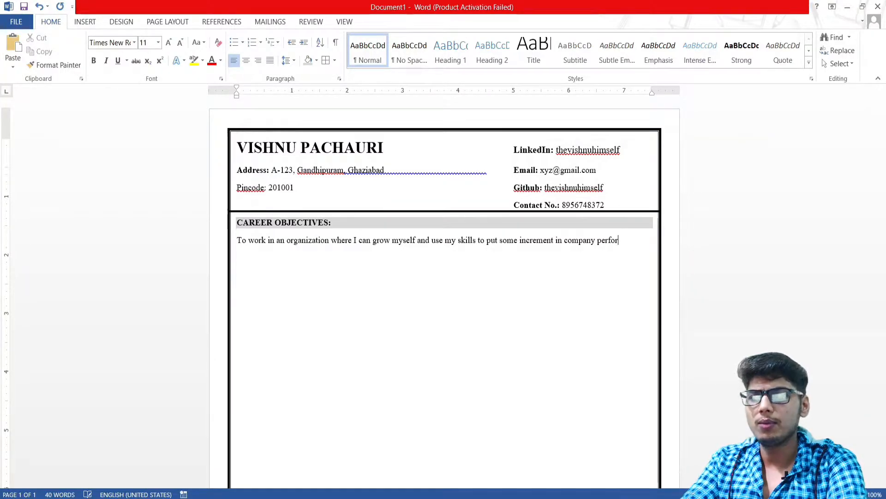
pyautogui.write('mance.')
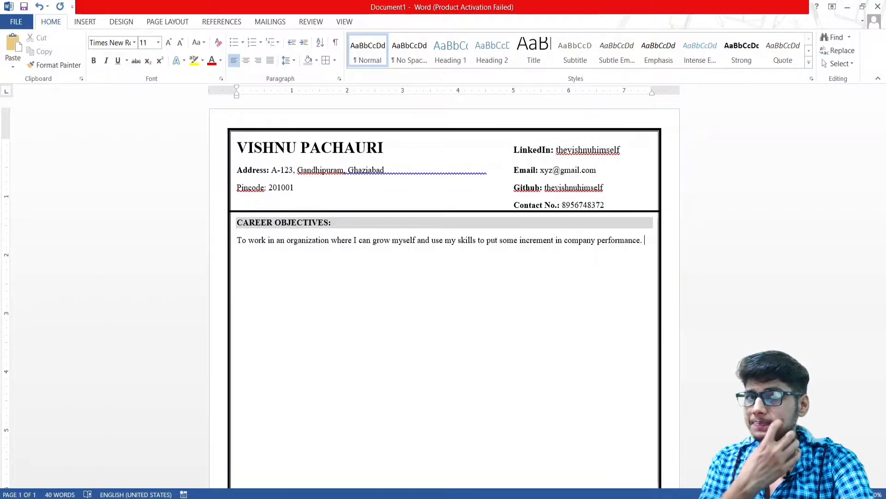
pyautogui.press('Return')
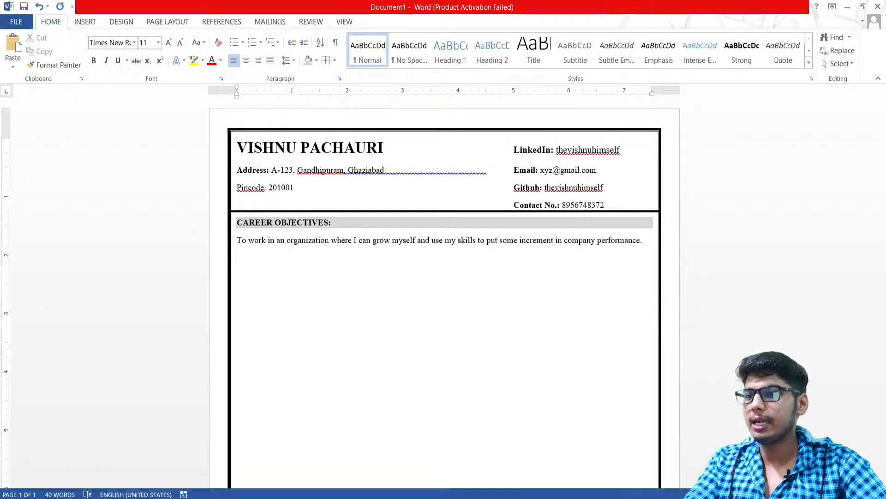
# Paste a copy of the shaded CAREER OBJECTIVES: heading onto the empty line below the objective
pyautogui.tripleClick(272, 224)
pyautogui.hotkey('ctrl', 'c')
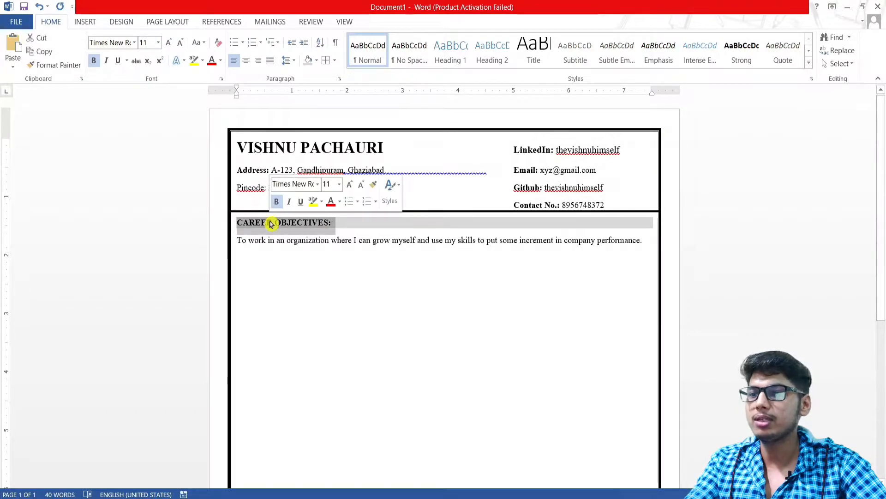
pyautogui.click(303, 225)
pyautogui.doubleClick(280, 225)
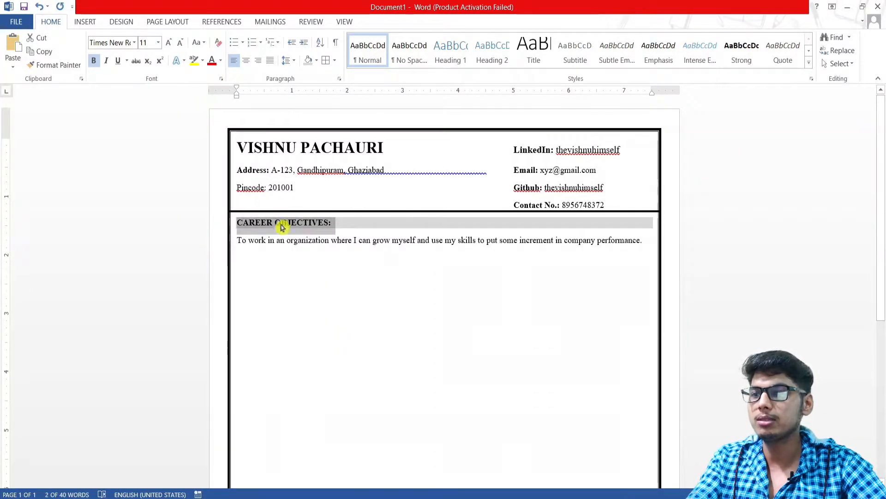
pyautogui.click(277, 257)
pyautogui.hotkey('ctrl', 'v')
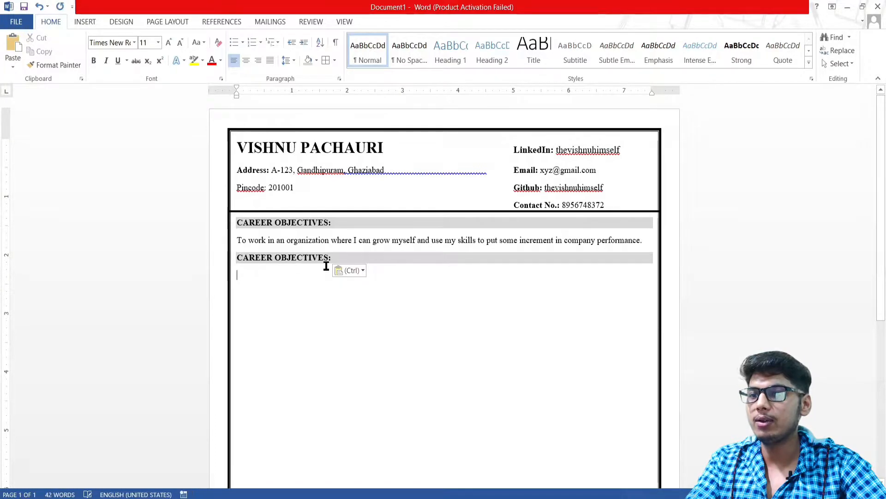
# Retype the pasted heading as QUALIFICATIONS: and put the caret on a plain line beneath it
pyautogui.click(328, 258)
pyautogui.press('BackSpace')
pyautogui.press('BackSpace')
pyautogui.press('BackSpace')
pyautogui.press('BackSpace')
pyautogui.press('BackSpace')
pyautogui.press('BackSpace')
pyautogui.press('BackSpace')
pyautogui.press('BackSpace')
pyautogui.press('BackSpace')
pyautogui.press('BackSpace')
pyautogui.press('BackSpace')
pyautogui.press('BackSpace')
pyautogui.press('BackSpace')
pyautogui.press('BackSpace')
pyautogui.press('BackSpace')
pyautogui.write('Quali:')
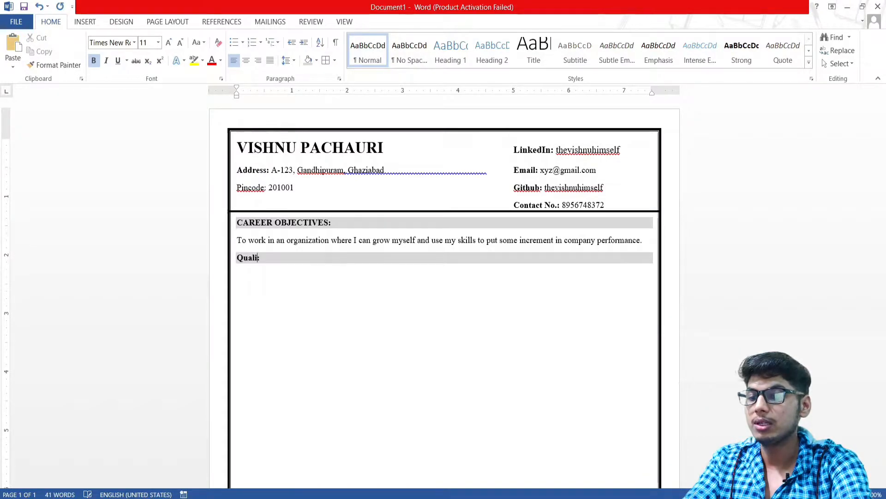
pyautogui.write('LIFICATIONS:')
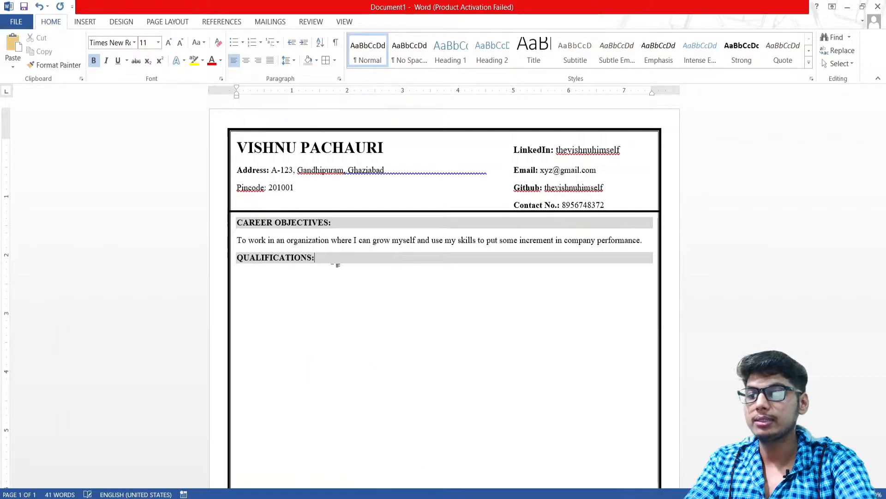
pyautogui.press('Return')
pyautogui.press('BackSpace')
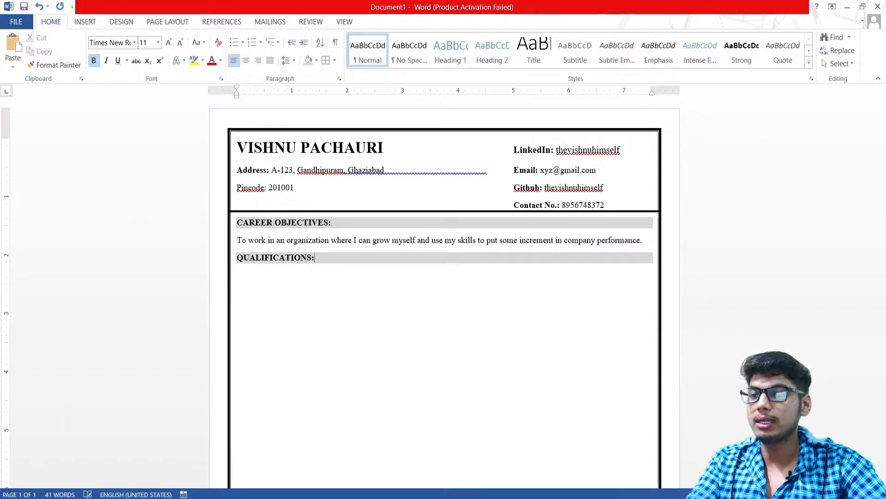
pyautogui.doubleClick(246, 278)
pyautogui.click(299, 284)
# Start an arrow-bullet list with the entry '10th from U.P in 2019.'
pyautogui.click(241, 45)
pyautogui.click(245, 109)
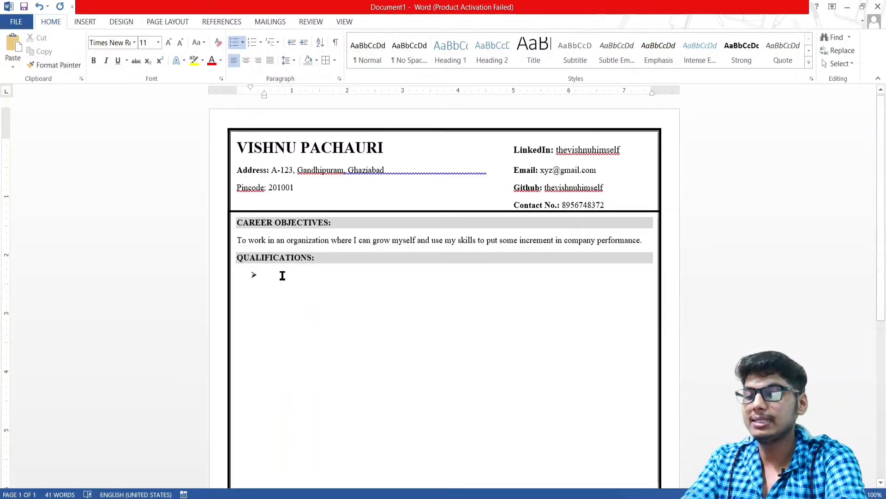
pyautogui.write('10TH')
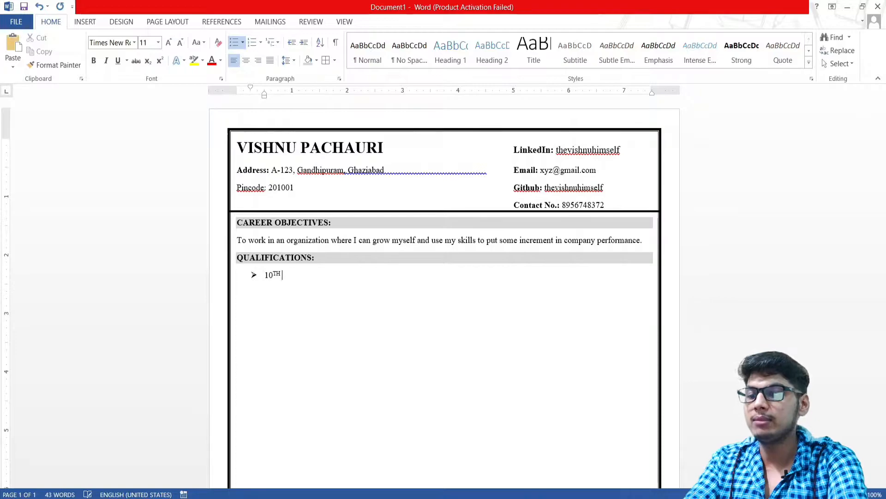
pyautogui.press('BackSpace')
pyautogui.press('BackSpace')
pyautogui.press('BackSpace')
pyautogui.write('th')
pyautogui.hotkey('ctrl', 'shift', '=')
pyautogui.write('from U.P Board')
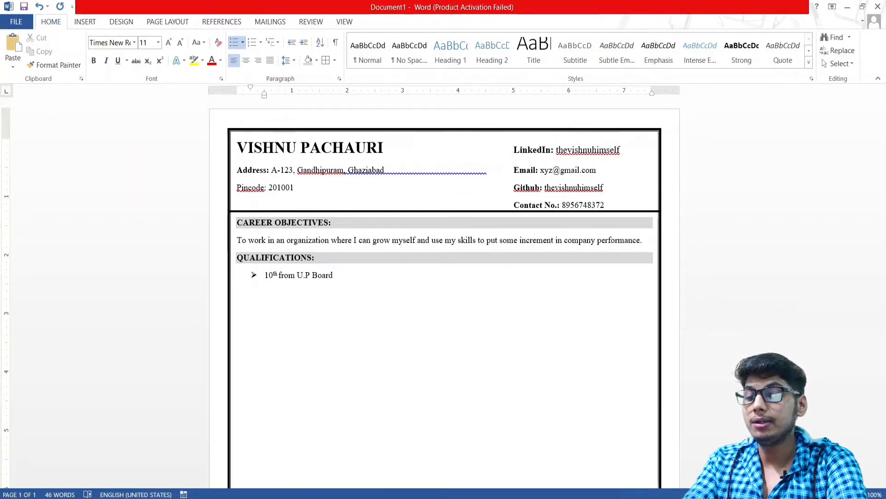
pyautogui.write('in ')
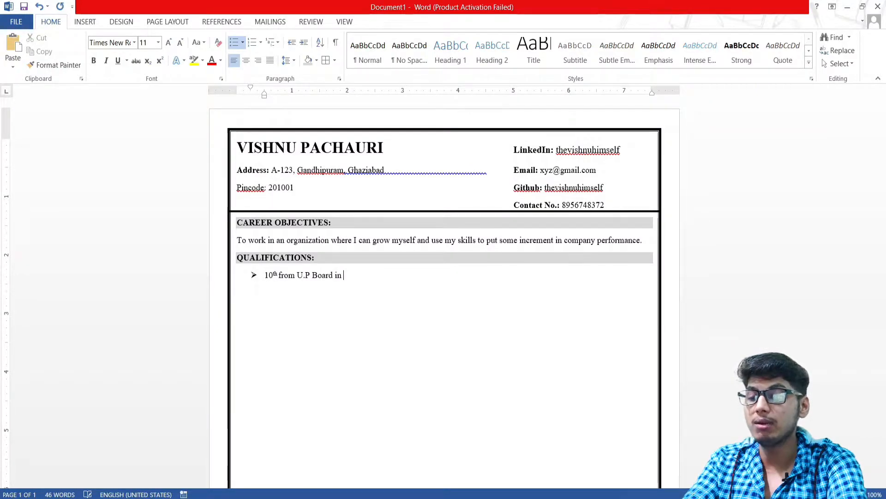
pyautogui.write('2019.')
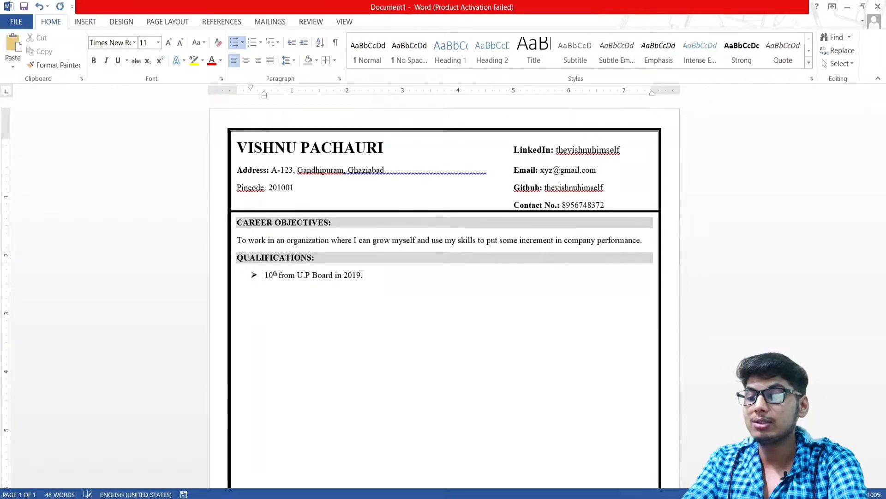
# Add bullets for 12th from U.P Board and BCA*, then end the list on a plain line
pyautogui.press('Return')
pyautogui.write('12th from ')
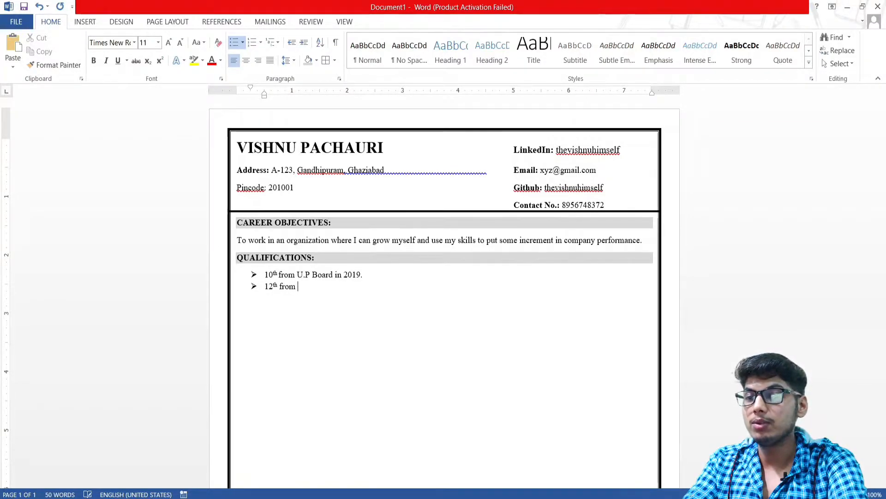
pyautogui.write('U.P B')
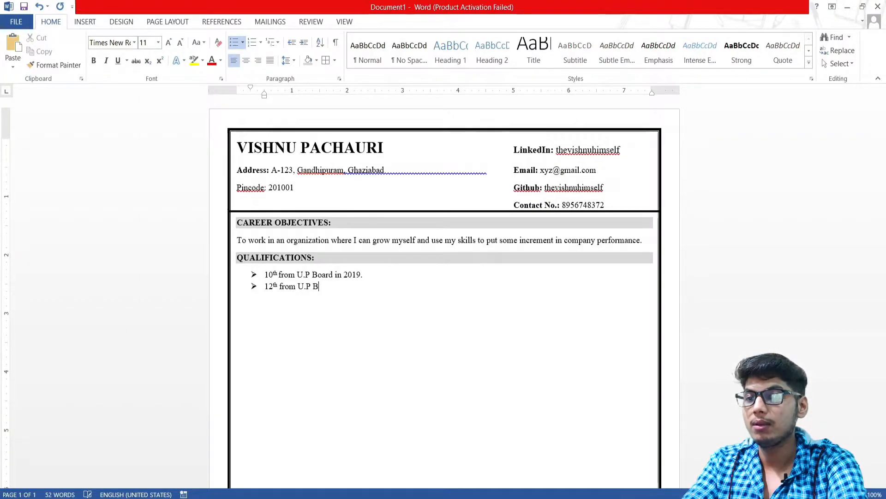
pyautogui.write('oard in 202')
pyautogui.press('BackSpace')
pyautogui.press('BackSpace')
pyautogui.write('1')
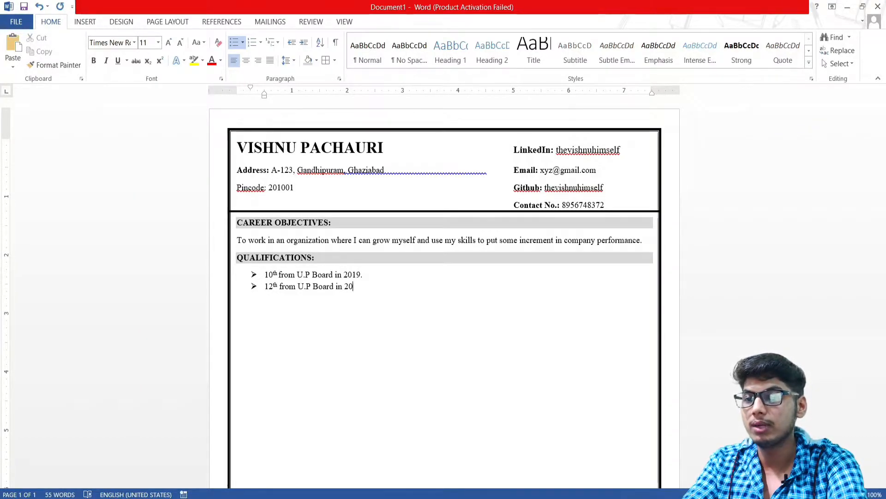
pyautogui.write('1 ')
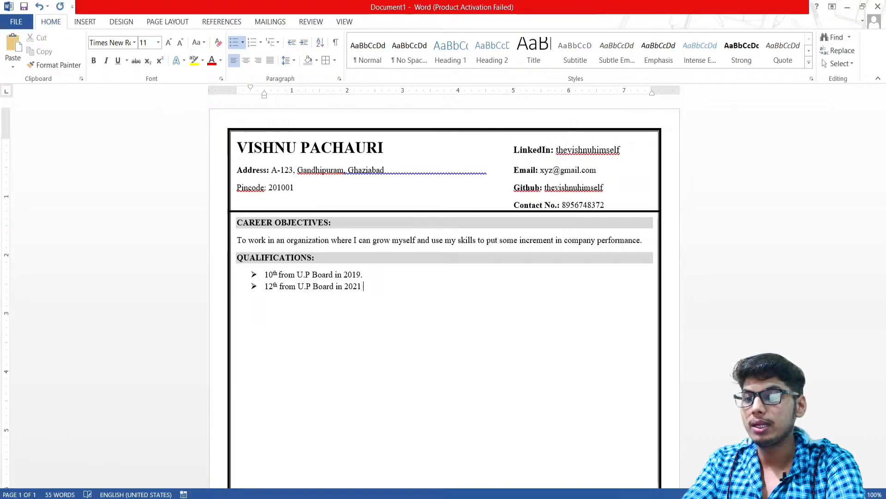
pyautogui.write('.')
pyautogui.press('Return')
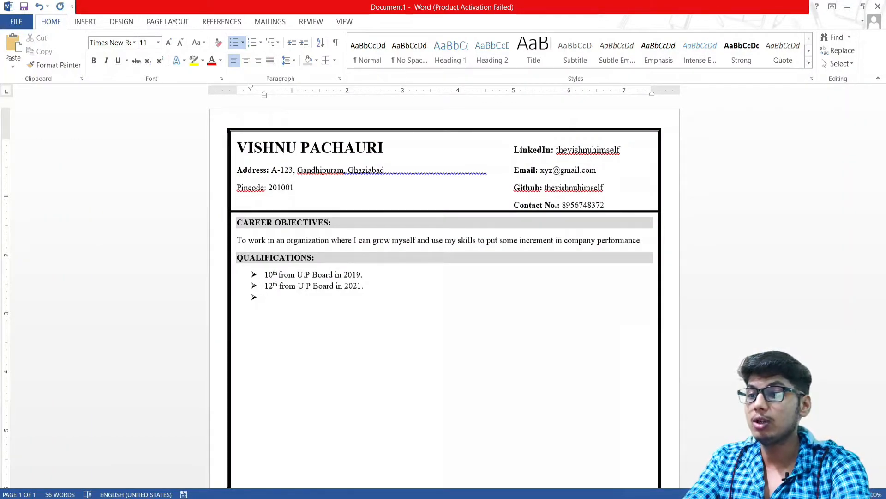
pyautogui.write('BCA')
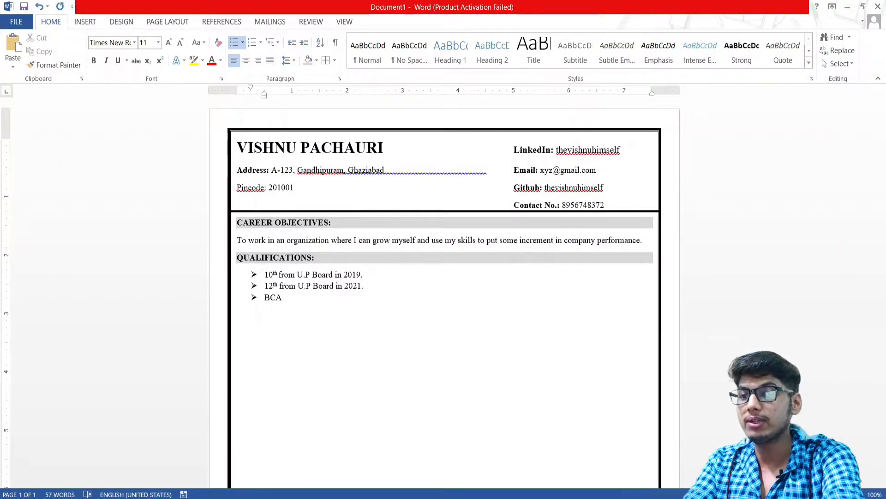
pyautogui.write('*')
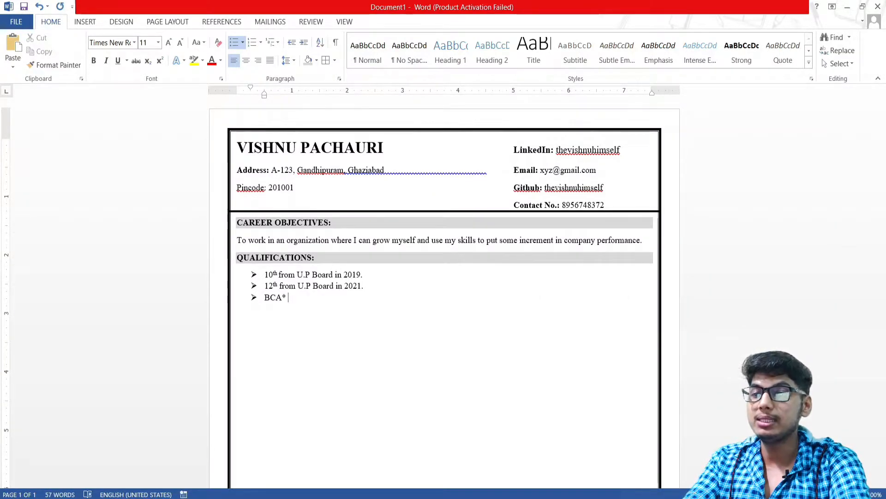
pyautogui.press('BackSpace')
pyautogui.write('.')
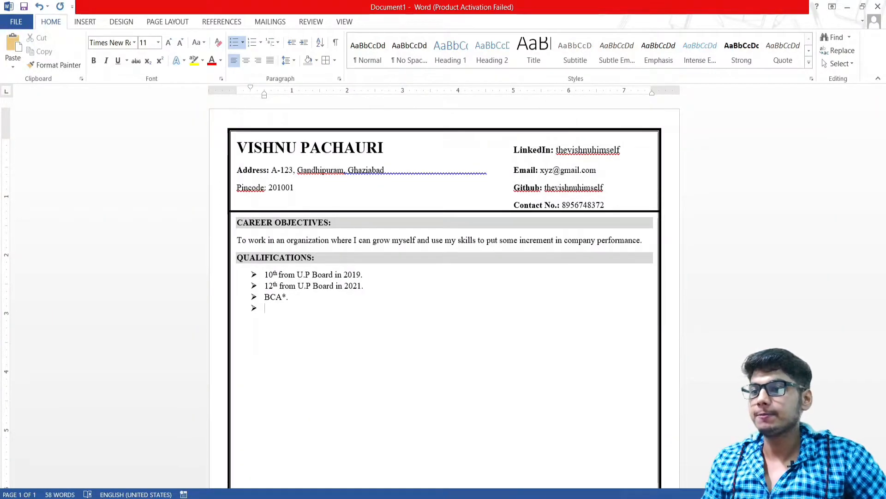
pyautogui.press('BackSpace')
pyautogui.press('BackSpace')
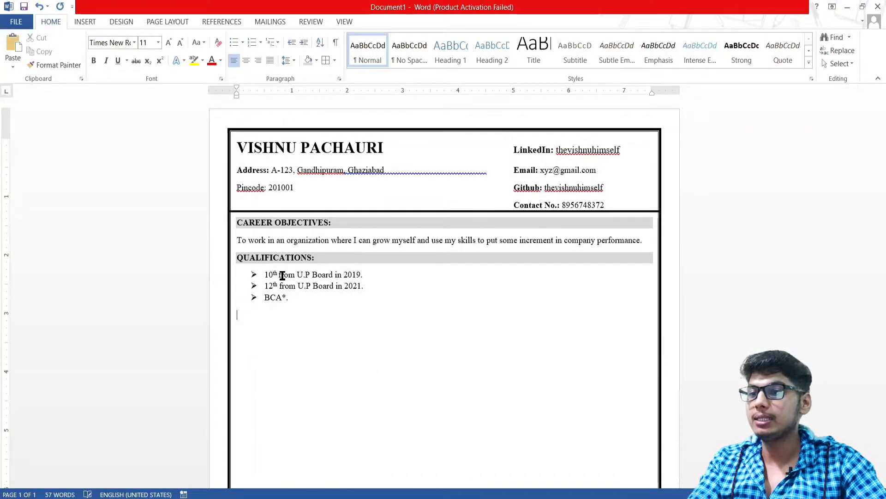
# Paste a copy of the shaded QUALIFICATIONS: heading below the bullets and remove its bullet
pyautogui.tripleClick(326, 258)
pyautogui.hotkey('ctrl', 'c')
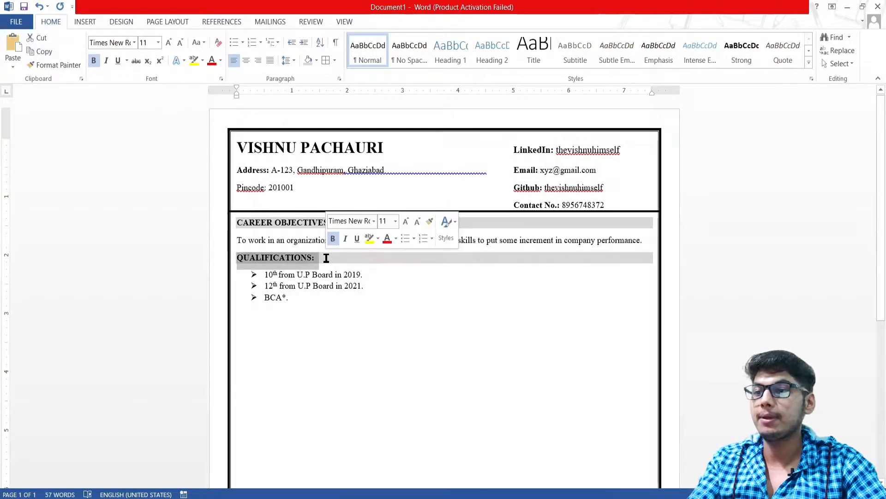
pyautogui.click(290, 317)
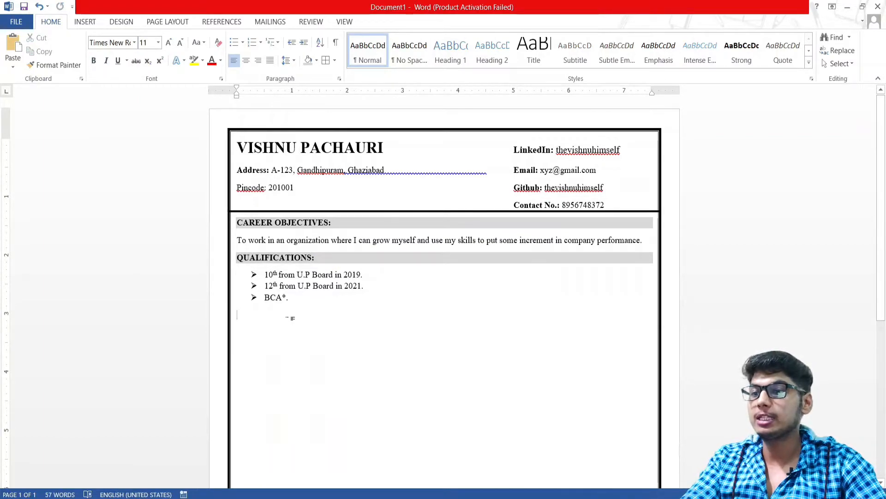
pyautogui.hotkey('ctrl', 'v')
pyautogui.click(266, 310)
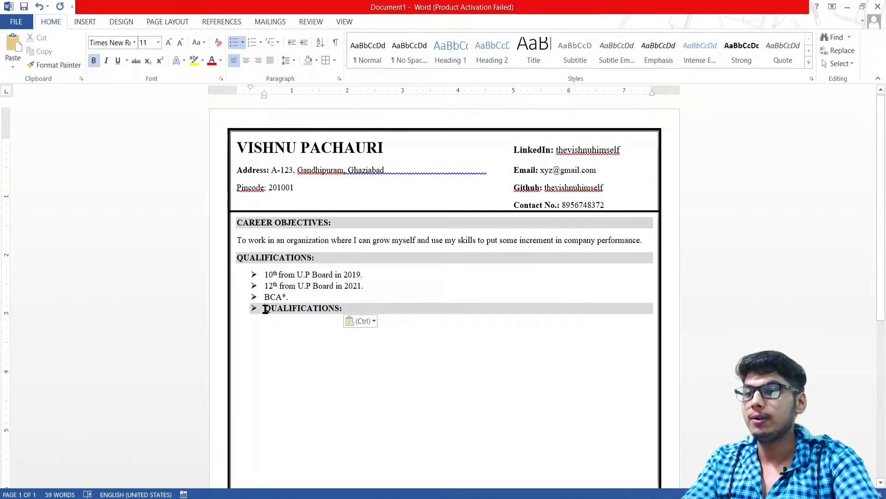
pyautogui.press('BackSpace')
pyautogui.press('BackSpace')
pyautogui.press('BackSpace')
# Retype the pasted heading's text as WORK EXPERIENCE:
pyautogui.click(311, 314)
pyautogui.press('BackSpace')
pyautogui.press('BackSpace')
pyautogui.press('BackSpace')
pyautogui.press('BackSpace')
pyautogui.press('BackSpace')
pyautogui.press('BackSpace')
pyautogui.press('BackSpace')
pyautogui.press('BackSpace')
pyautogui.press('BackSpace')
pyautogui.press('BackSpace')
pyautogui.press('BackSpace')
pyautogui.press('BackSpace')
pyautogui.write('Train')
pyautogui.press('BackSpace')
pyautogui.press('BackSpace')
pyautogui.press('BackSpace')
pyautogui.press('BackSpace')
pyautogui.press('BackSpace')
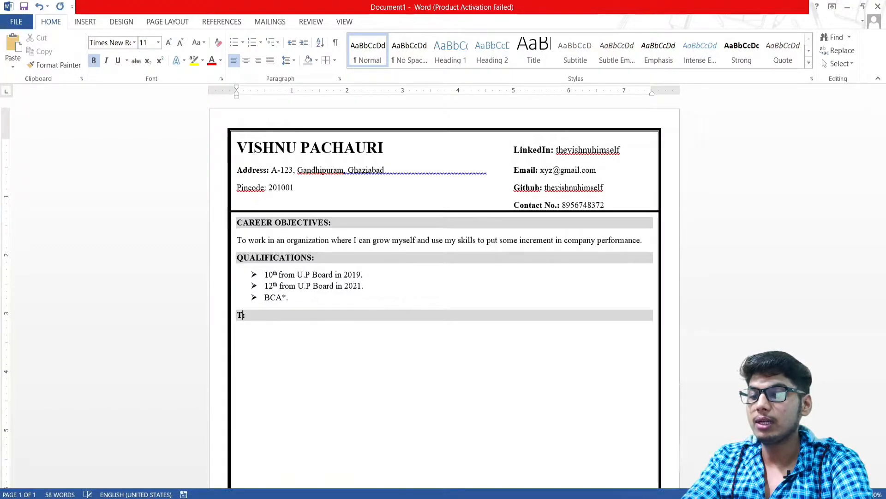
pyautogui.write('wORK')
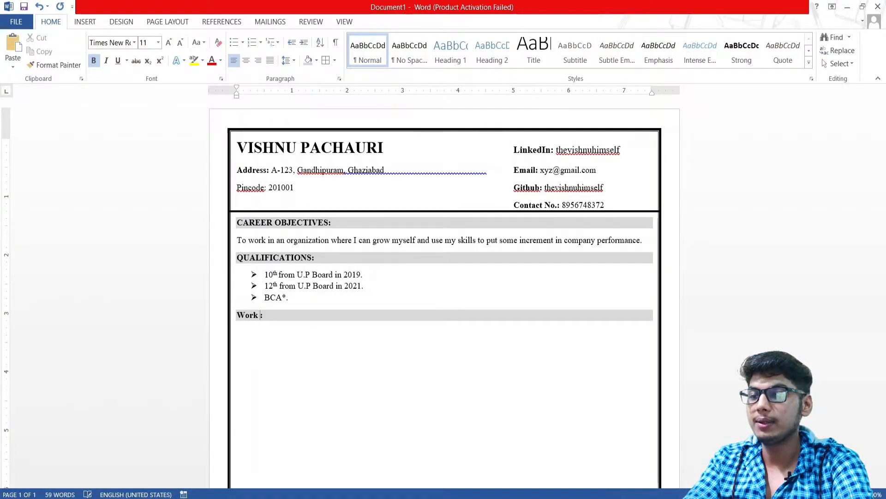
pyautogui.press('BackSpace')
pyautogui.press('BackSpace')
pyautogui.write('ORK ')
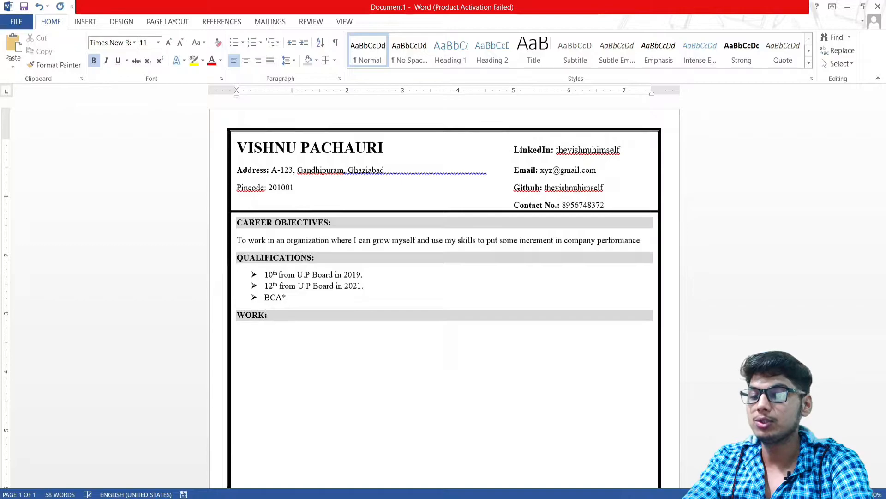
pyautogui.write('EXPERIENC')
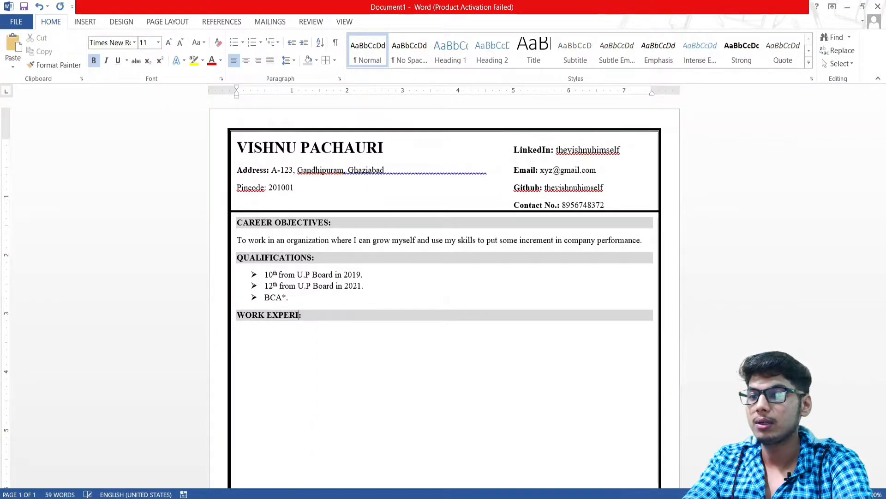
pyautogui.press('BackSpace')
pyautogui.press('BackSpace')
pyautogui.press('BackSpace')
pyautogui.press('BackSpace')
pyautogui.write('IENCE')
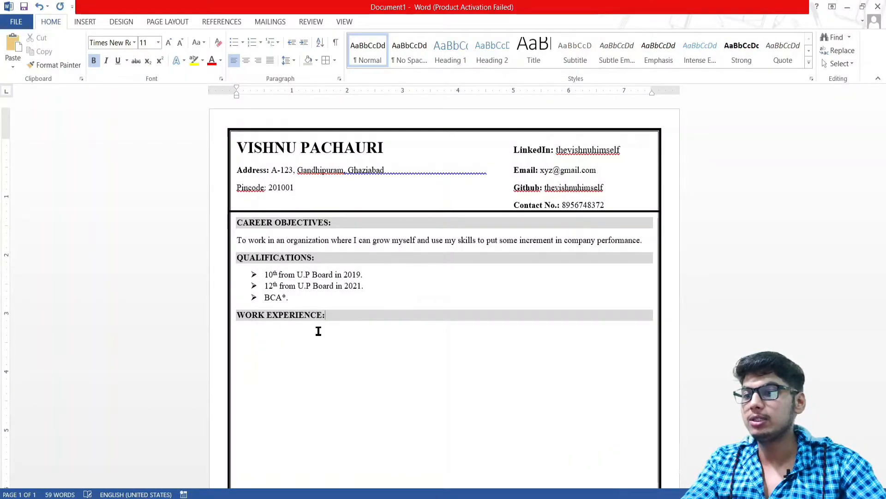
# Add an arrow bullet reading '6 months working as a Teacher in LBST Institute. Lucknow.'
pyautogui.click(271, 331)
pyautogui.doubleClick(292, 334)
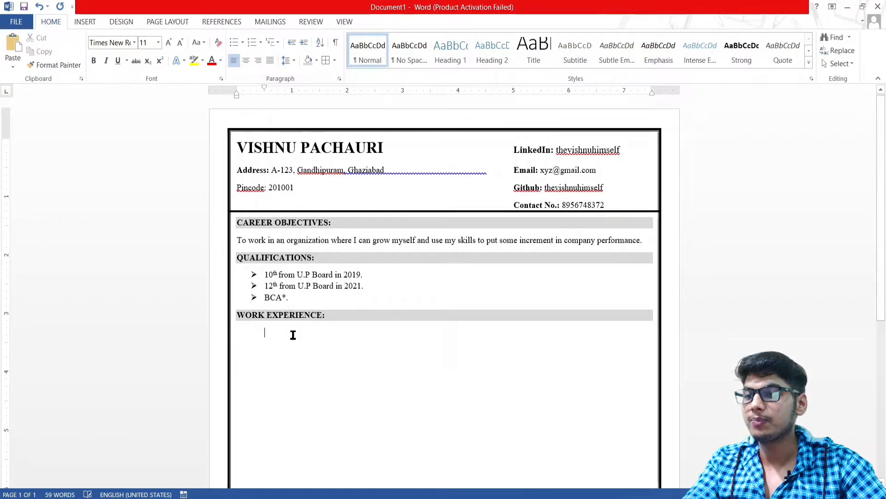
pyautogui.hotkey('ctrl', 'z')
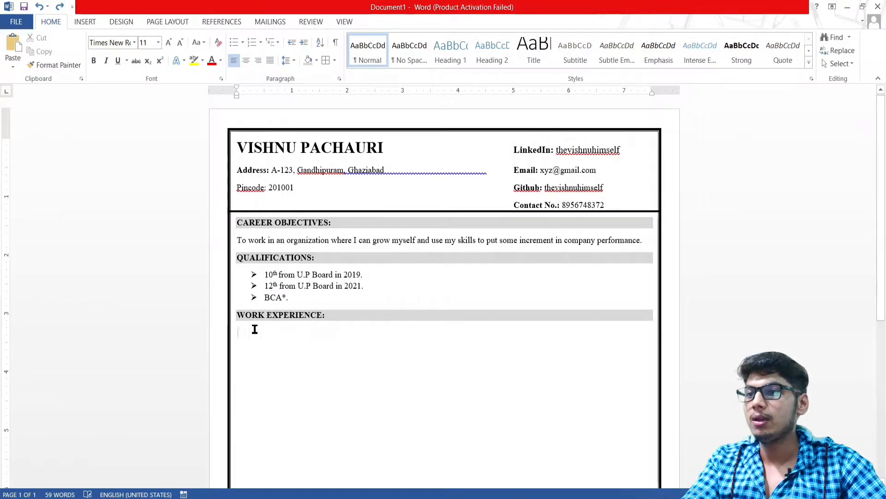
pyautogui.click(242, 42)
pyautogui.click(242, 150)
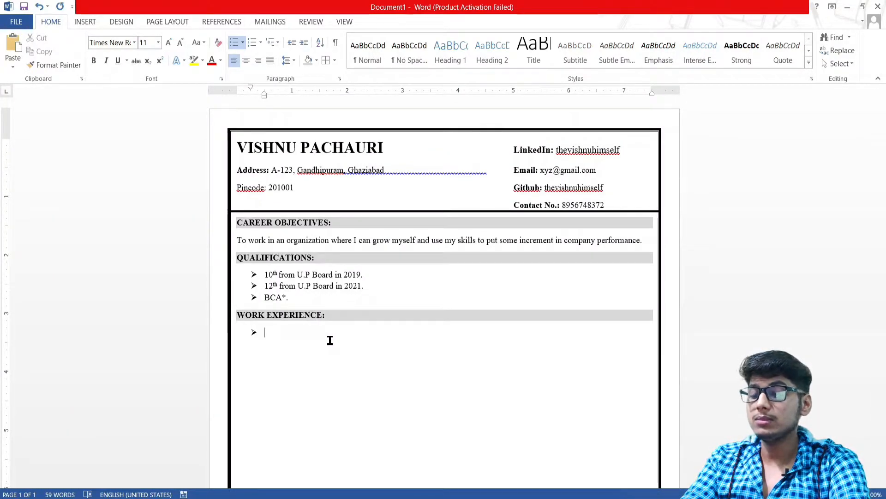
pyautogui.write('6 ')
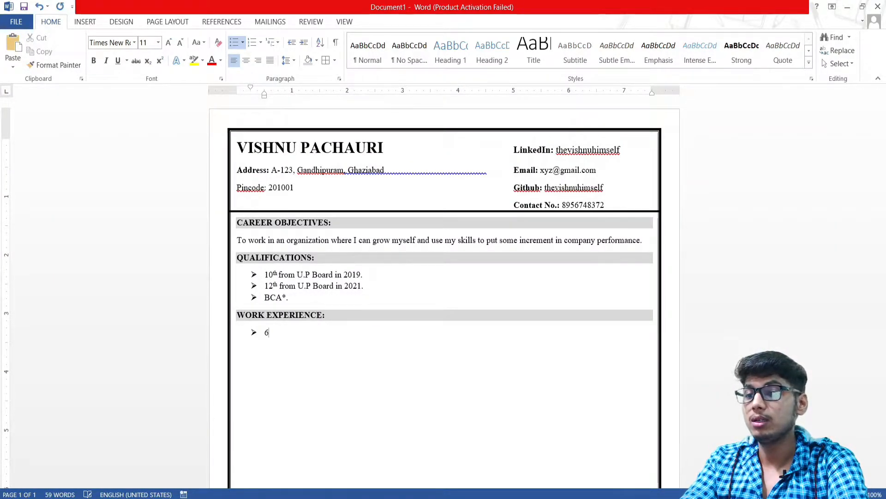
pyautogui.write('MONTHS')
pyautogui.press('BackSpace')
pyautogui.press('BackSpace')
pyautogui.press('BackSpace')
pyautogui.press('BackSpace')
pyautogui.press('BackSpace')
pyautogui.press('BackSpace')
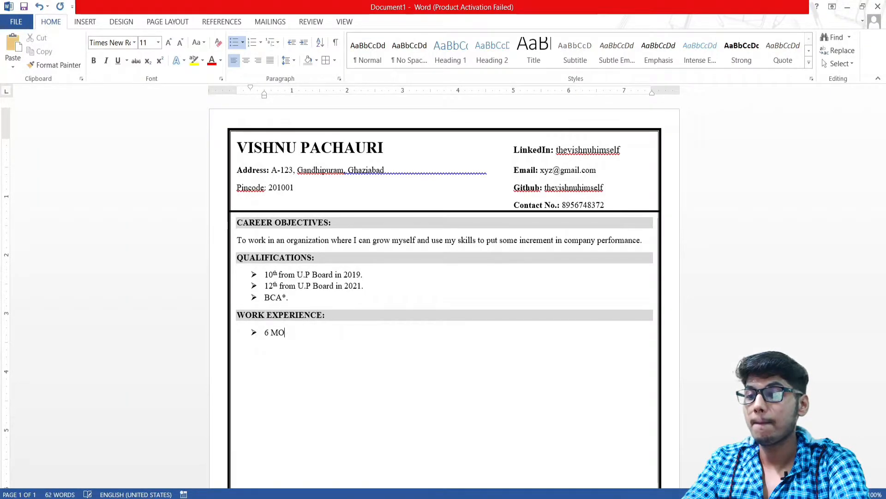
pyautogui.write('moths ')
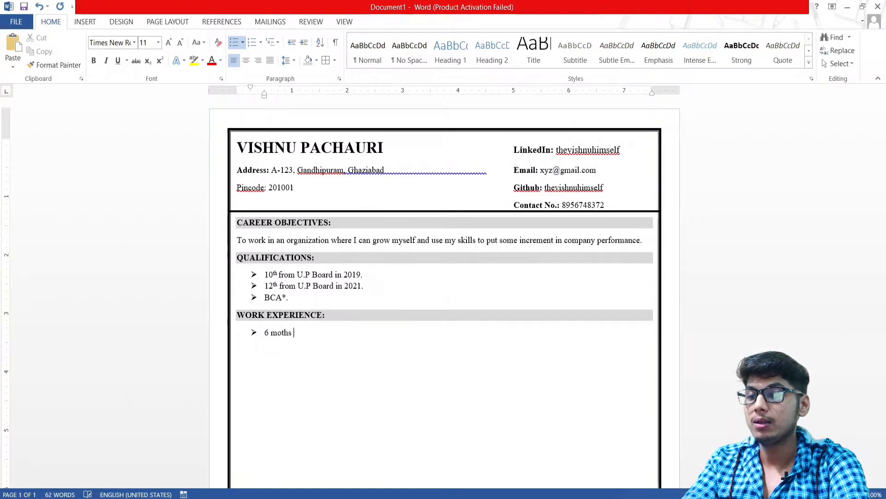
pyautogui.press('BackSpace')
pyautogui.press('BackSpace')
pyautogui.press('BackSpace')
pyautogui.press('BackSpace')
pyautogui.write('nths')
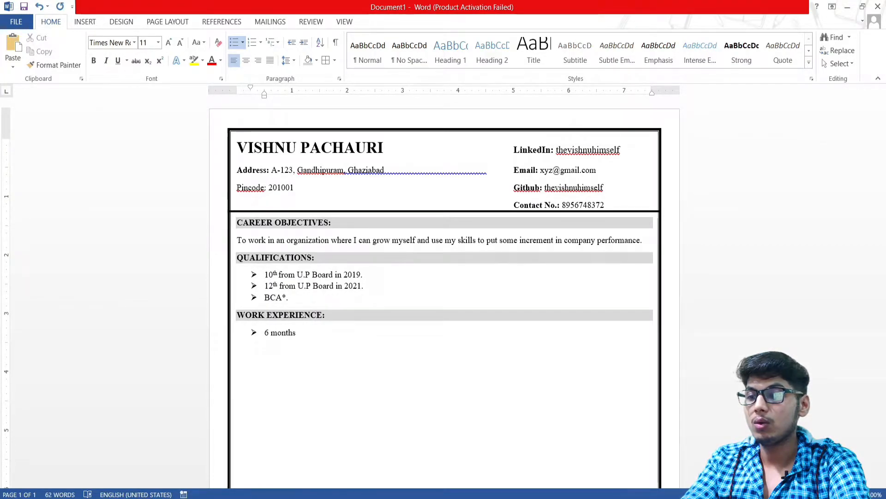
pyautogui.write('working as a Tec')
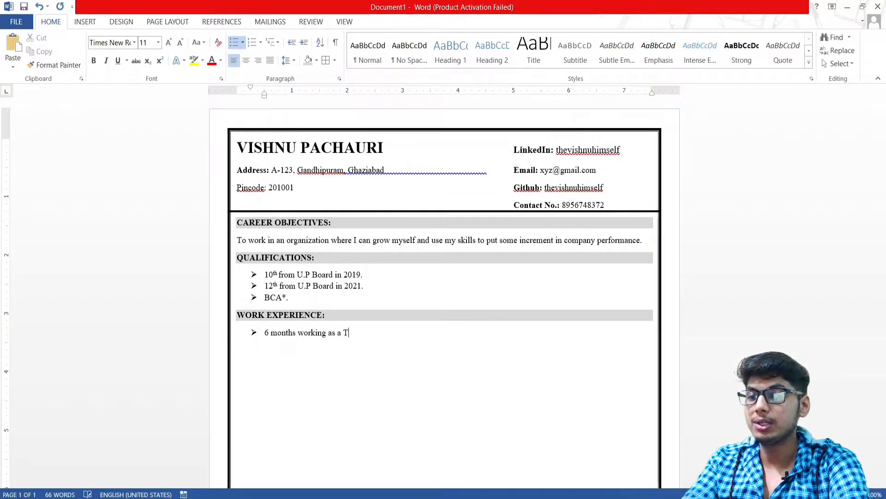
pyautogui.press('BackSpace')
pyautogui.press('BackSpace')
pyautogui.press('BackSpace')
pyautogui.write('a')
pyautogui.write('er')
pyautogui.press('BackSpace')
pyautogui.press('BackSpace')
pyautogui.press('BackSpace')
pyautogui.press('BackSpace')
pyautogui.write('acher ')
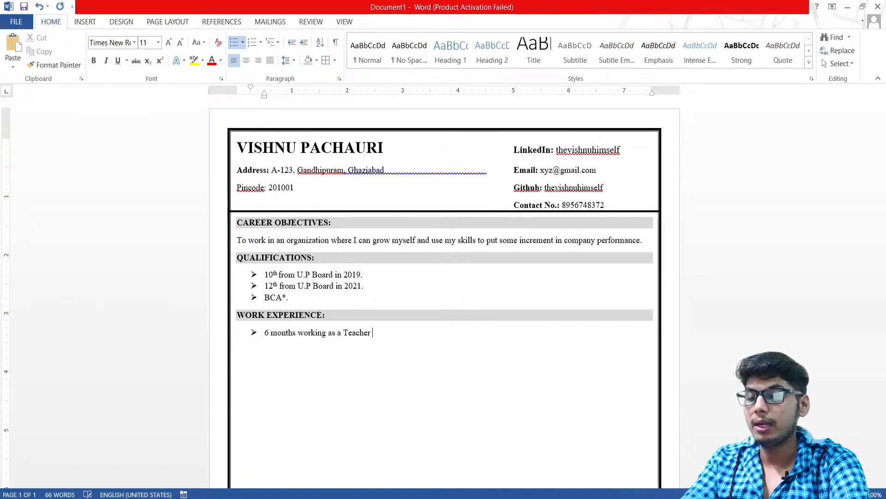
pyautogui.write('in LBST Insti')
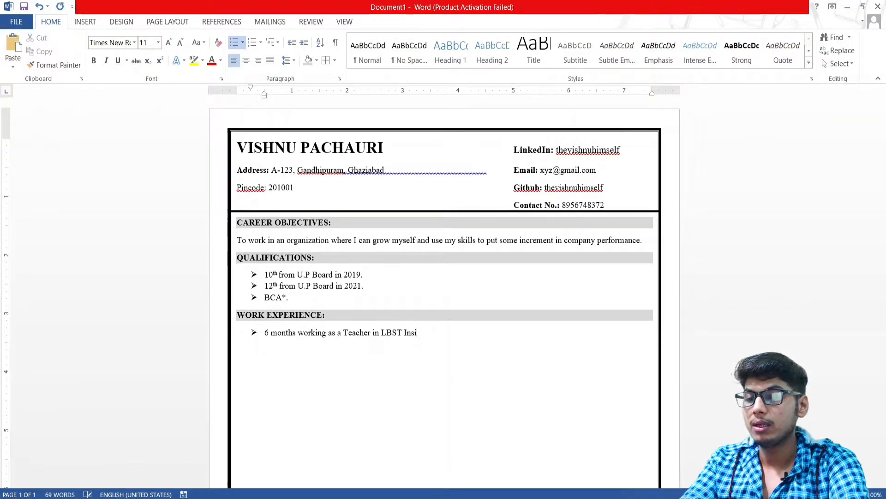
pyautogui.write('tute.')
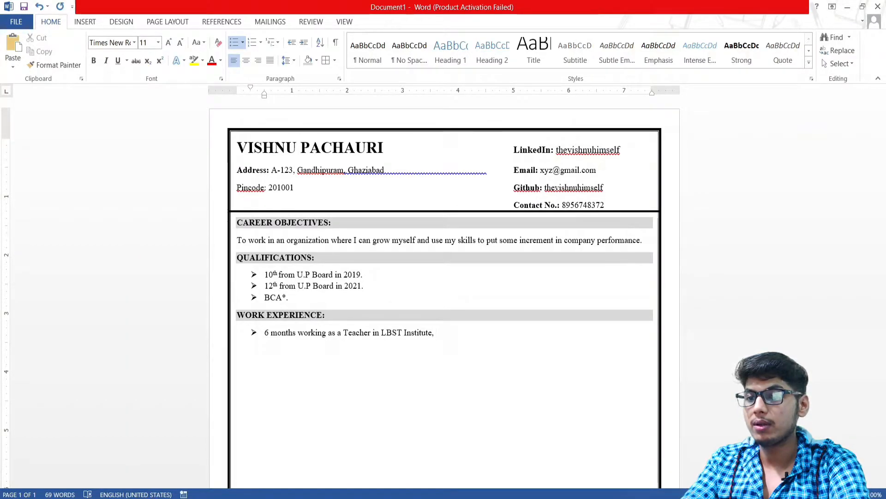
pyautogui.write(' Luck')
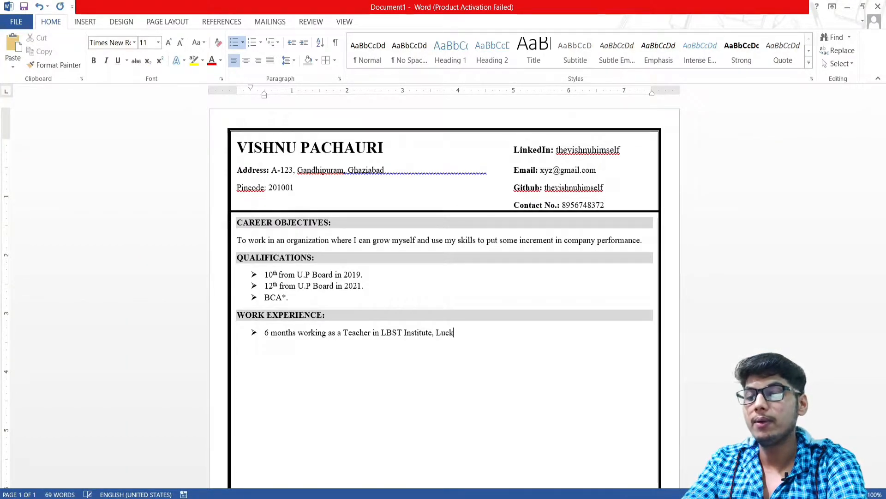
pyautogui.write('now.')
pyautogui.press('Return')
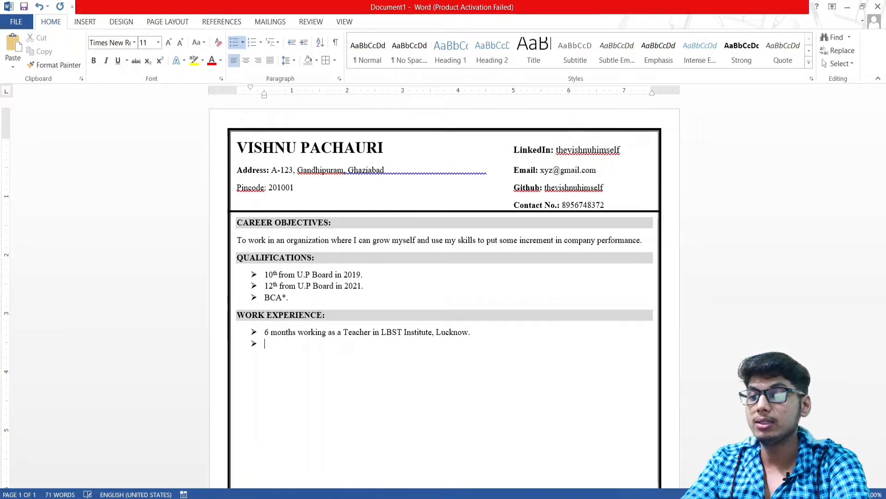
# Begin the second bullet with '2 years of experience', removing the redundant word working
pyautogui.write('2 years')
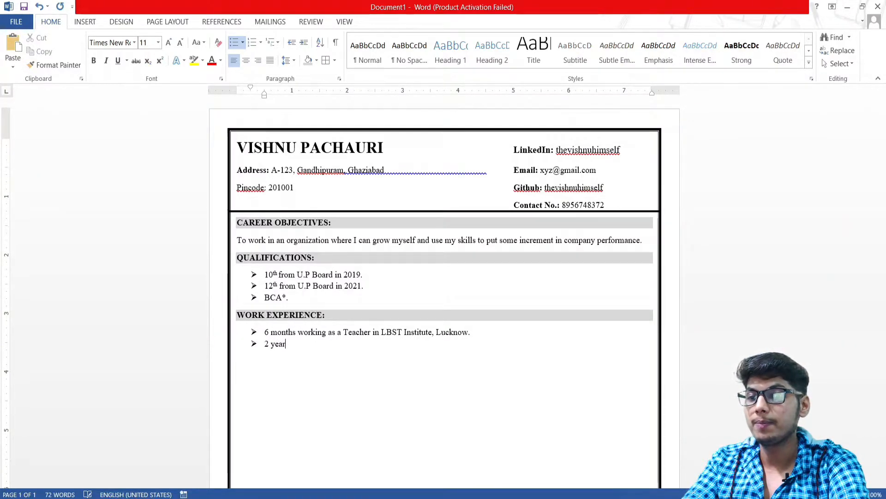
pyautogui.press('BackSpace')
pyautogui.write('s of ex')
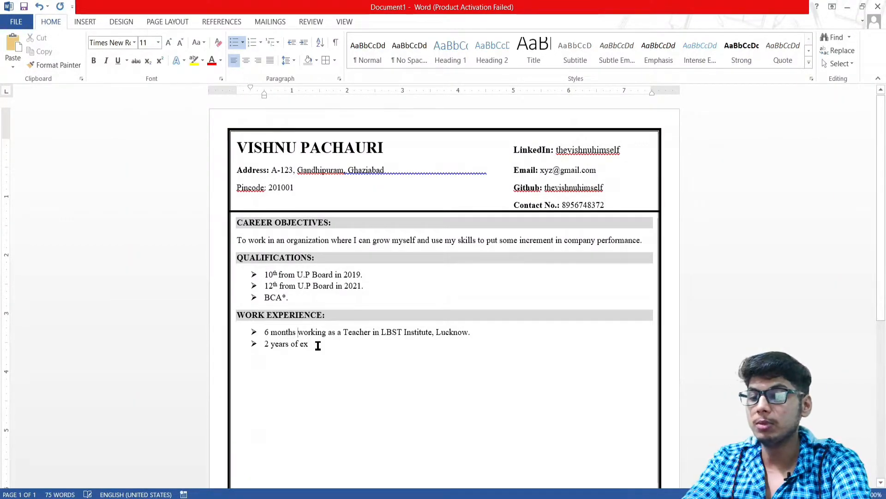
pyautogui.write('of expeeri')
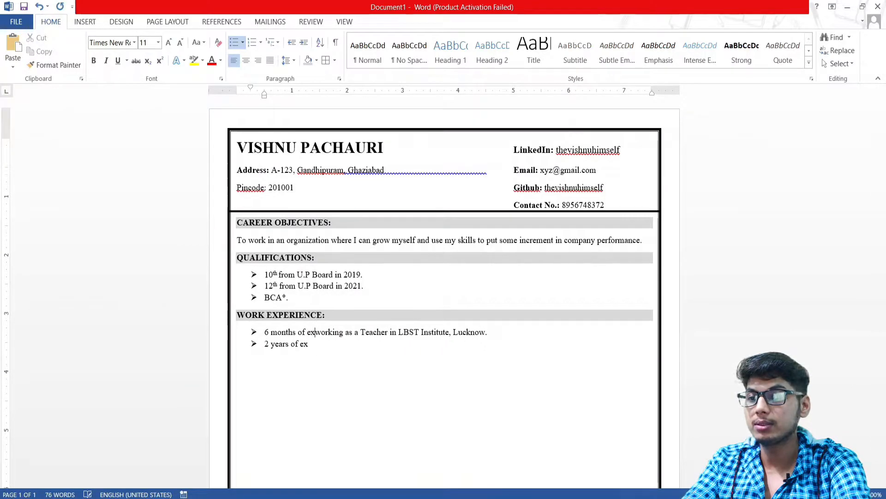
pyautogui.press('BackSpace')
pyautogui.press('BackSpace')
pyautogui.press('BackSpace')
pyautogui.write('rience')
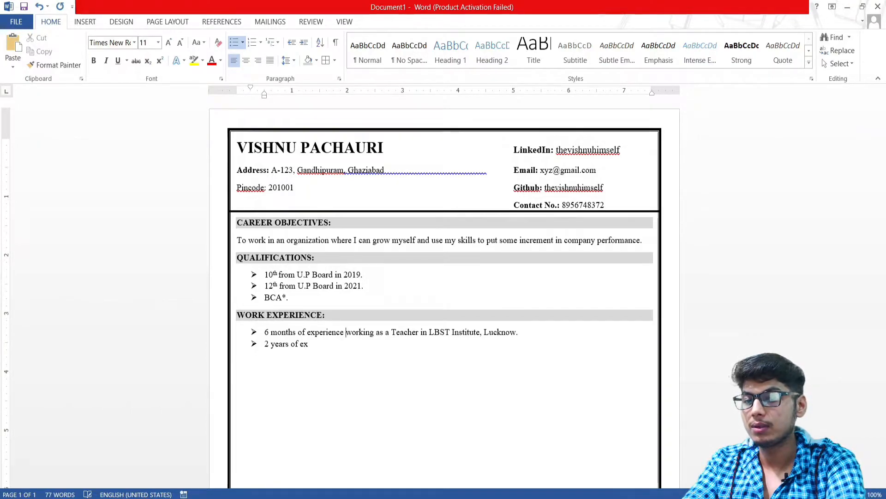
pyautogui.press('Delete')
pyautogui.press('Delete')
pyautogui.press('Delete')
pyautogui.press('Delete')
pyautogui.press('Delete')
pyautogui.press('Delete')
pyautogui.press('Delete')
pyautogui.press('Delete')
pyautogui.press('Delete')
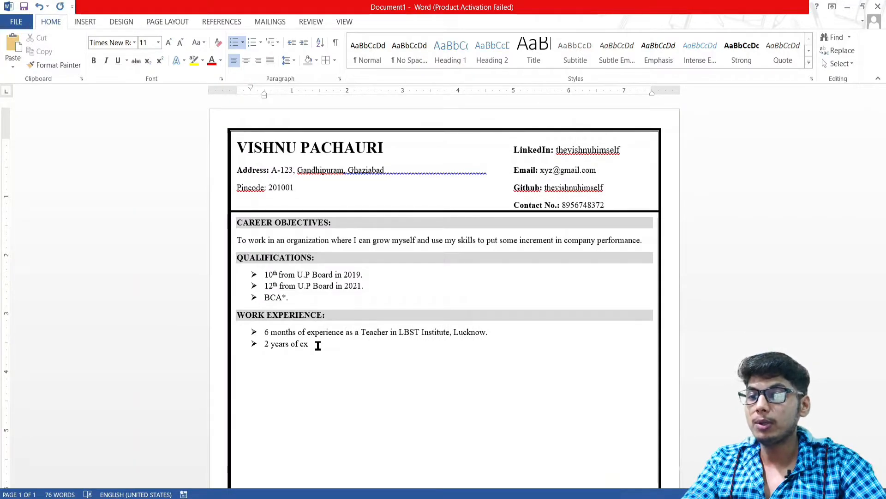
# Make 'Teacher in LBST Institute' bold in the first work-experience entry
pyautogui.moveTo(361, 333); pyautogui.dragTo(448, 332)
pyautogui.hotkey('ctrl', 'b')
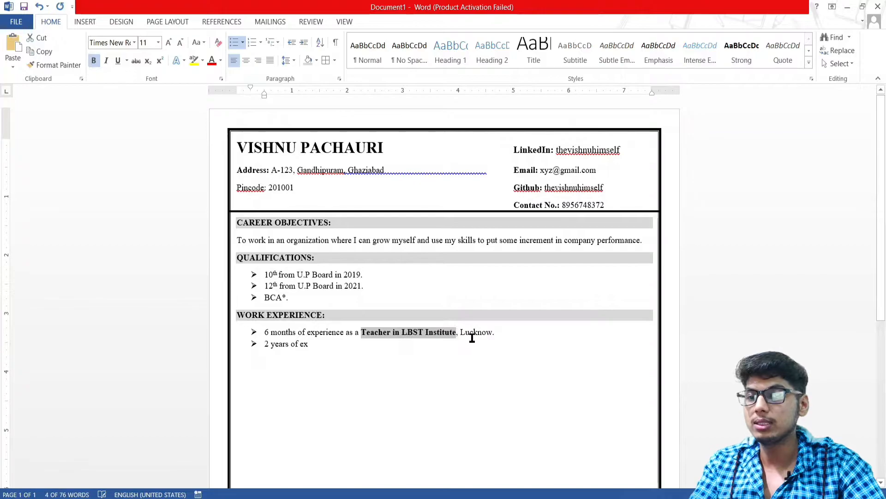
pyautogui.click(490, 342)
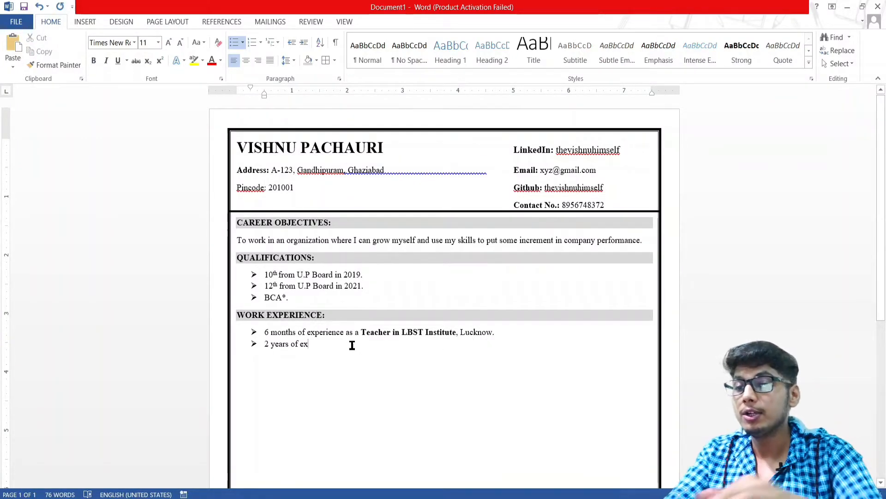
# Finish the second bullet as '...as a Professor in Bhagwati Institute, Ghaziabad.' and start a new bullet
pyautogui.press('BackSpace')
pyautogui.press('BackSpace')
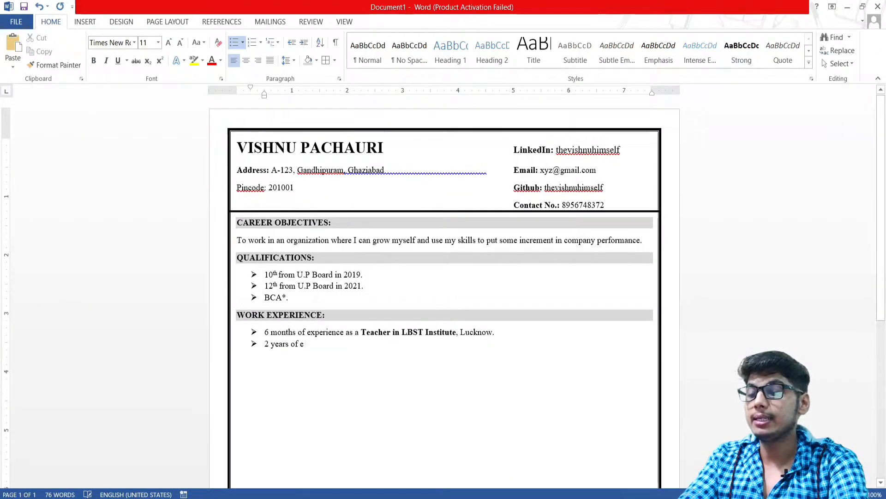
pyautogui.write('experiecne')
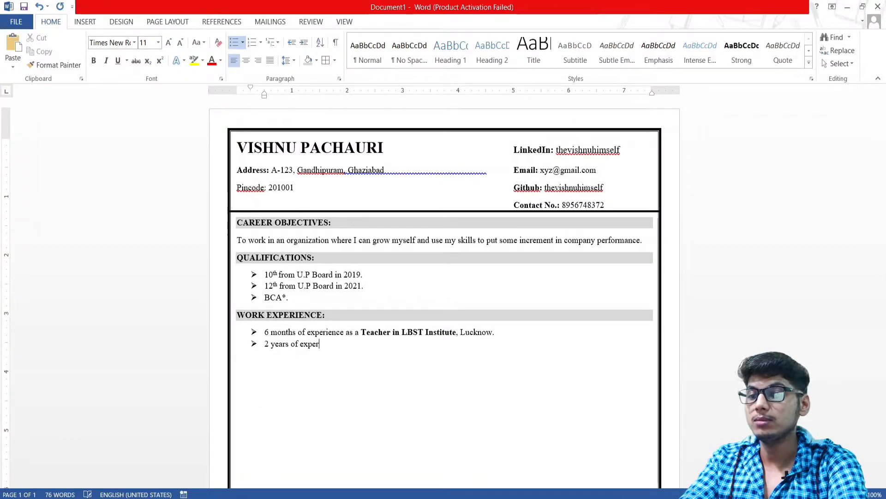
pyautogui.press('BackSpace')
pyautogui.press('BackSpace')
pyautogui.press('BackSpace')
pyautogui.write('nce as')
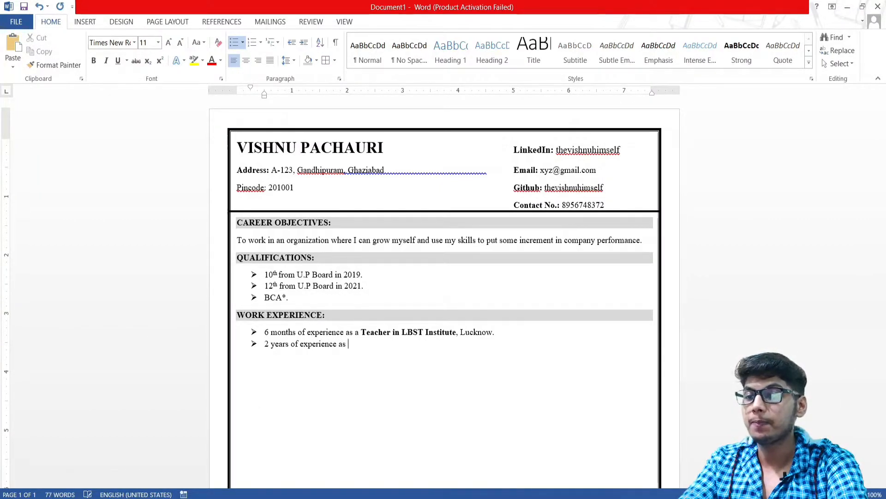
pyautogui.write(' a P')
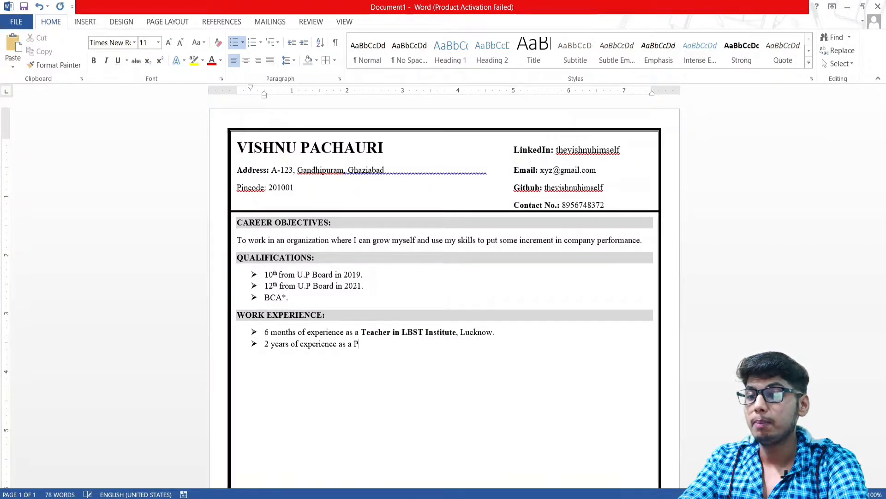
pyautogui.write('rofessor')
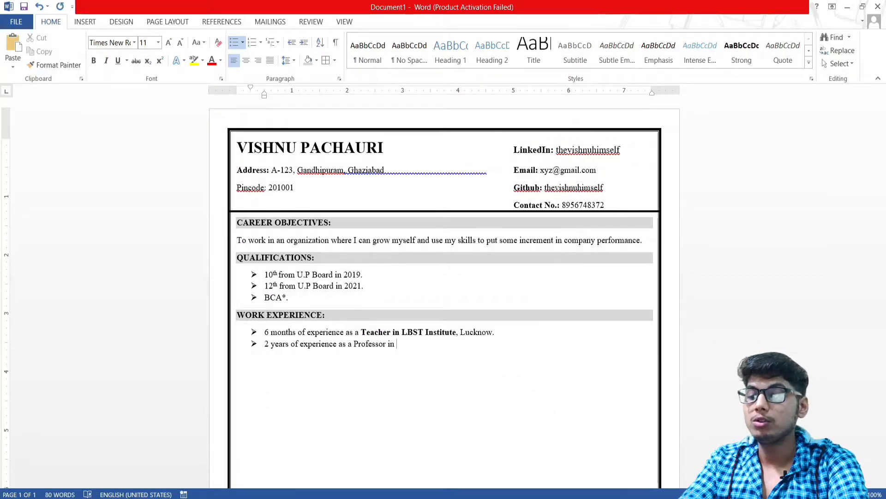
pyautogui.write(' in AKU')
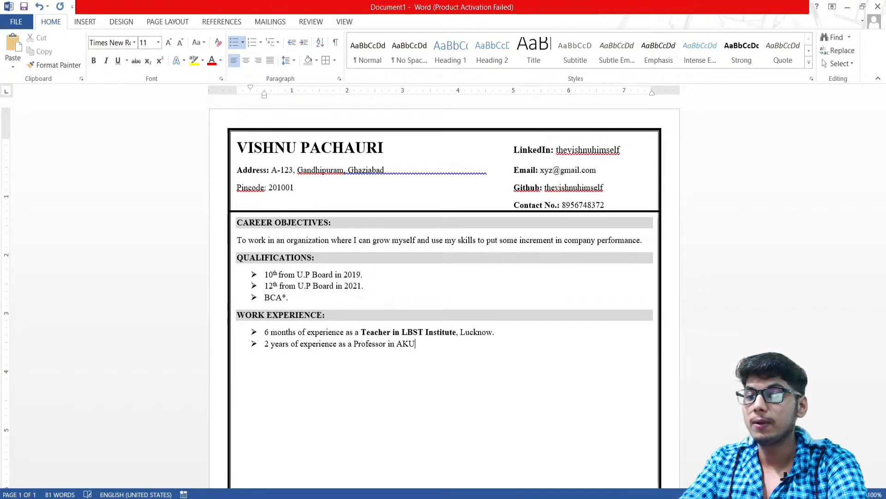
pyautogui.write('TU')
pyautogui.press('BackSpace')
pyautogui.press('BackSpace')
pyautogui.press('BackSpace')
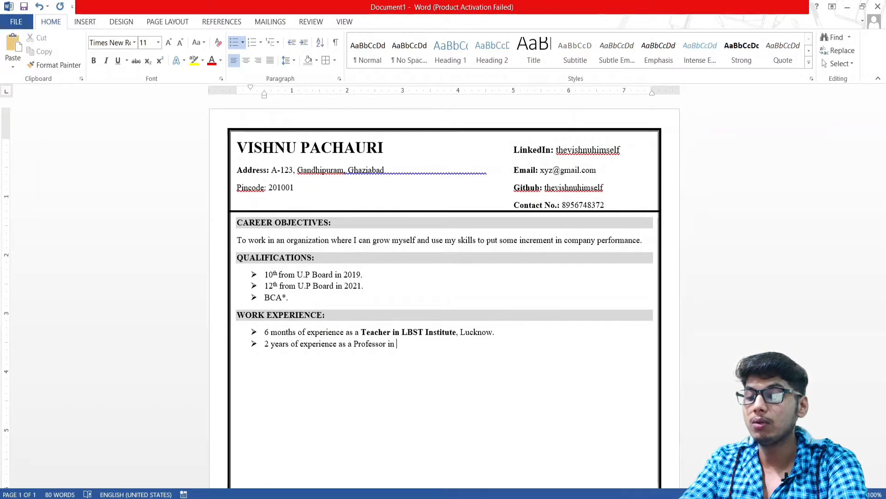
pyautogui.write('Bhagwati INs')
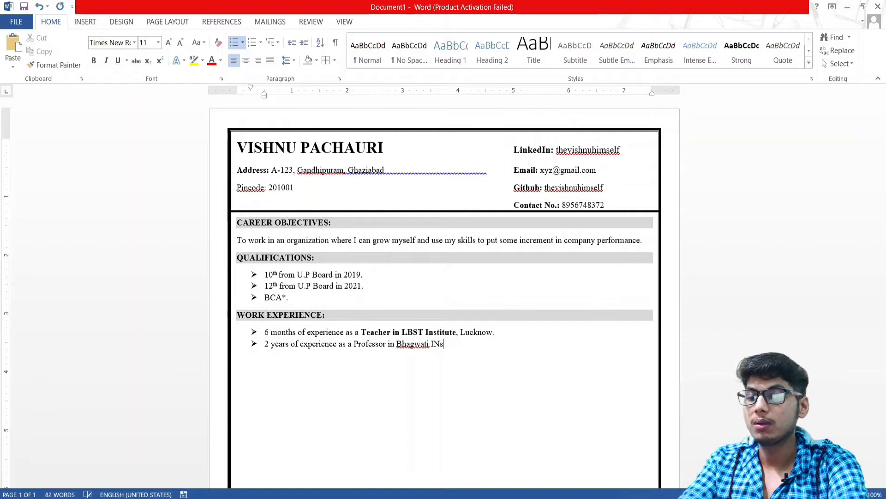
pyautogui.press('BackSpace')
pyautogui.write('nstitute, Gh')
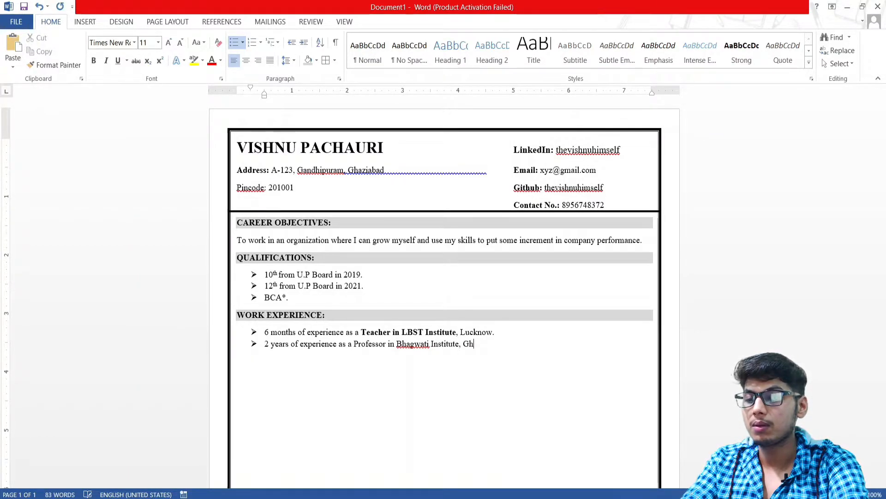
pyautogui.write('aziabad.')
pyautogui.press('Return')
pyautogui.hotkey('ctrl', 'Home')
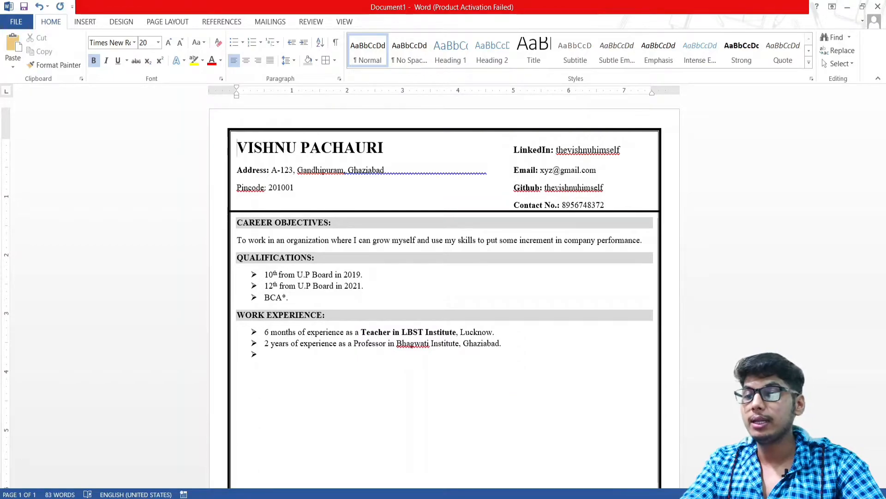
# Remove the empty bullet and paste an unbulleted copy of the WORK EXPERIENCE: heading below the entries
pyautogui.click(287, 361)
pyautogui.press('BackSpace')
pyautogui.press('BackSpace')
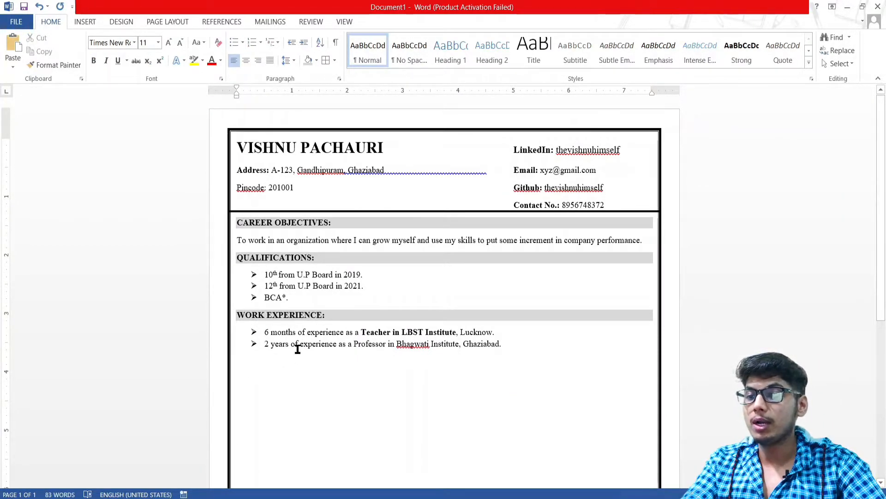
pyautogui.doubleClick(293, 314)
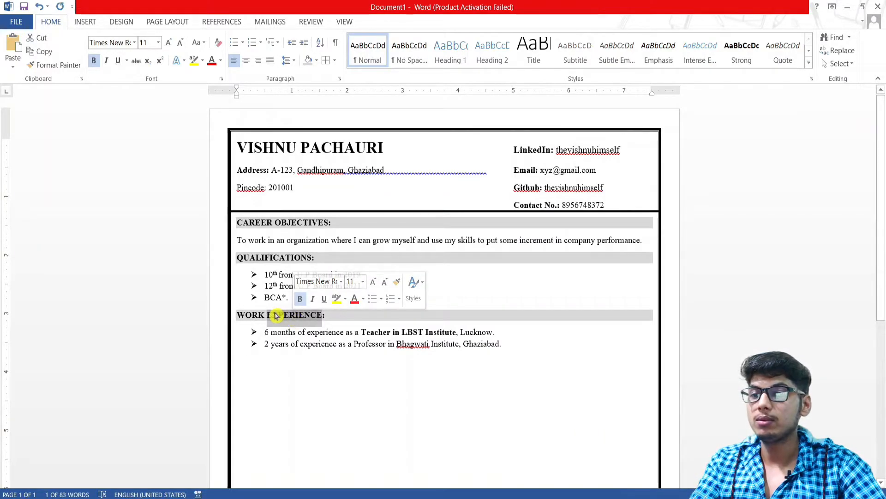
pyautogui.tripleClick(286, 314)
pyautogui.hotkey('ctrl', 'c')
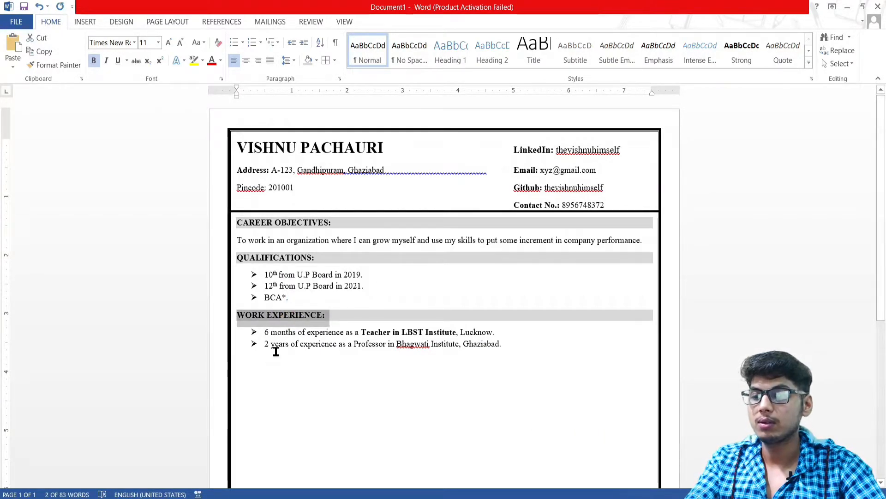
pyautogui.click(277, 360)
pyautogui.hotkey('ctrl', 'v')
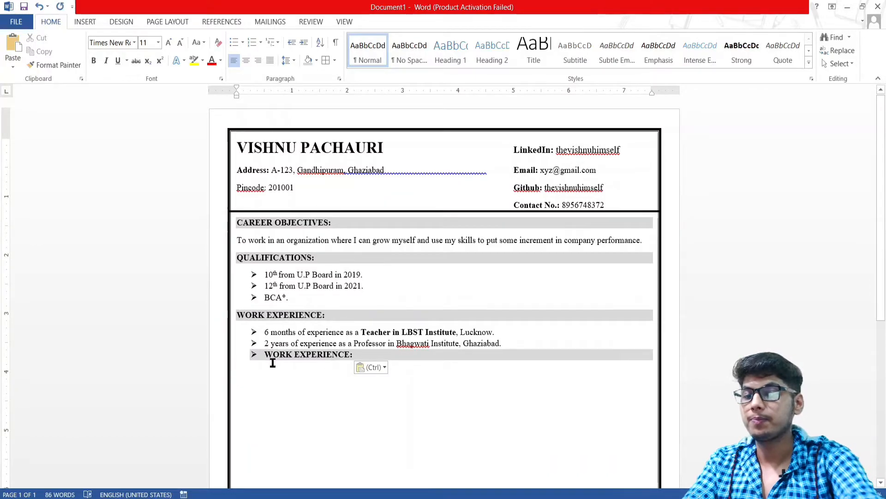
pyautogui.press('Up')
pyautogui.press('BackSpace')
pyautogui.press('BackSpace')
pyautogui.press('BackSpace')
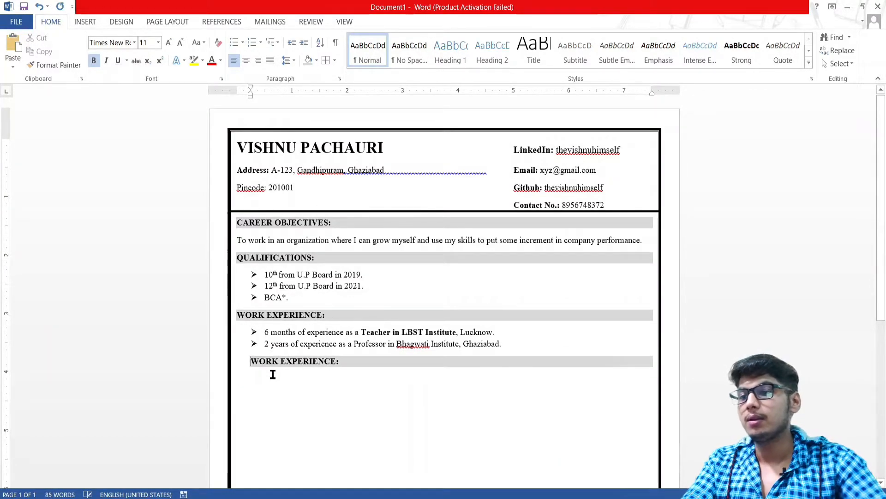
# Retype the pasted heading's text as TRAINING AND INTERNSHIP:
pyautogui.click(323, 361)
pyautogui.press('BackSpace')
pyautogui.press('BackSpace')
pyautogui.press('BackSpace')
pyautogui.press('BackSpace')
pyautogui.press('BackSpace')
pyautogui.press('BackSpace')
pyautogui.press('BackSpace')
pyautogui.press('BackSpace')
pyautogui.press('BackSpace')
pyautogui.press('BackSpace')
pyautogui.press('BackSpace')
pyautogui.press('BackSpace')
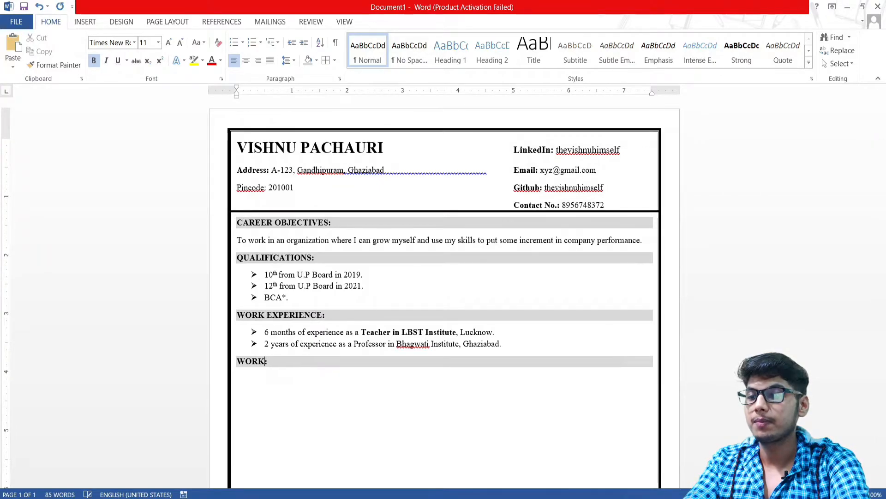
pyautogui.write('TRAININ')
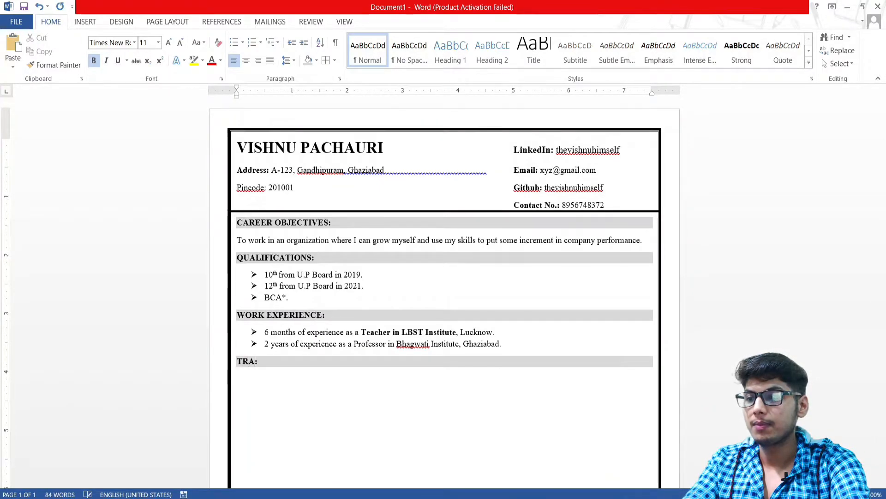
pyautogui.write('G an')
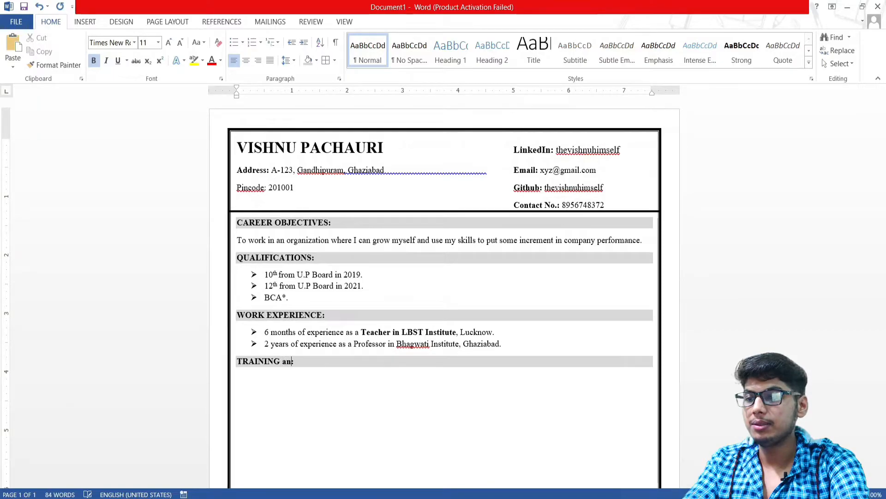
pyautogui.write('fAND ')
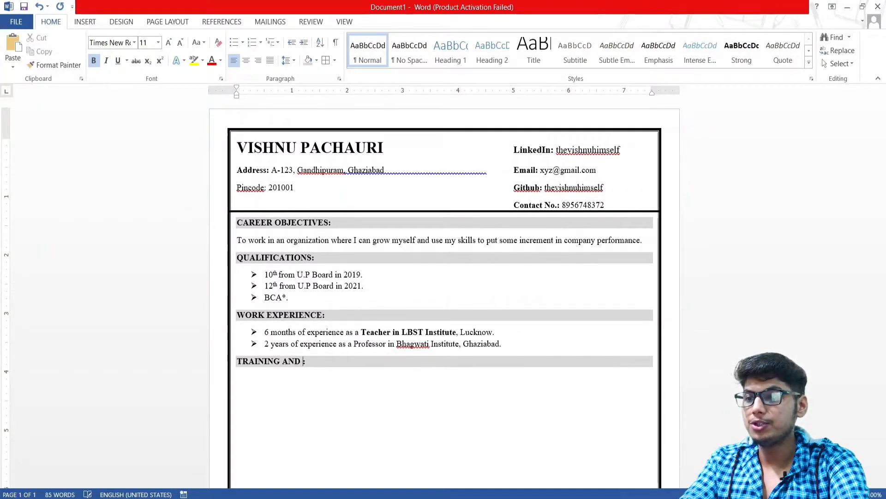
pyautogui.write('INTERNSHIP:')
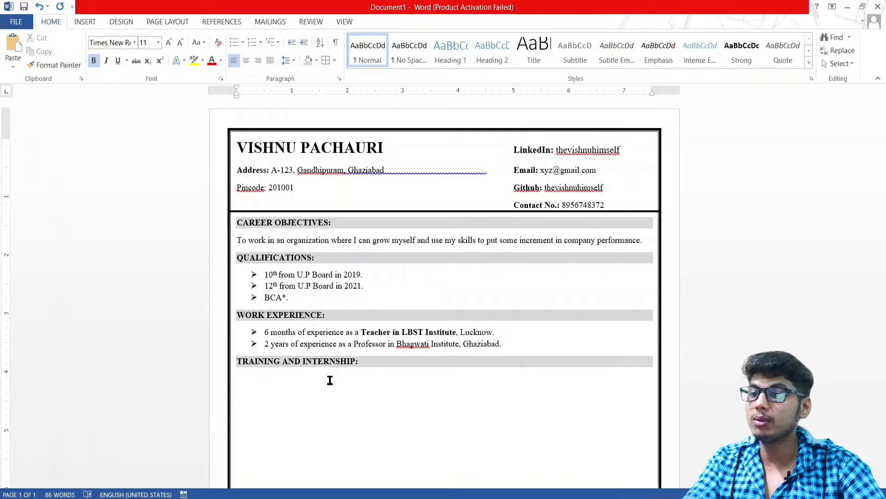
# Add an arrow bullet 'Personality Development Program of 3 months from XYZ.' with XYZ. in bold
pyautogui.click(249, 380)
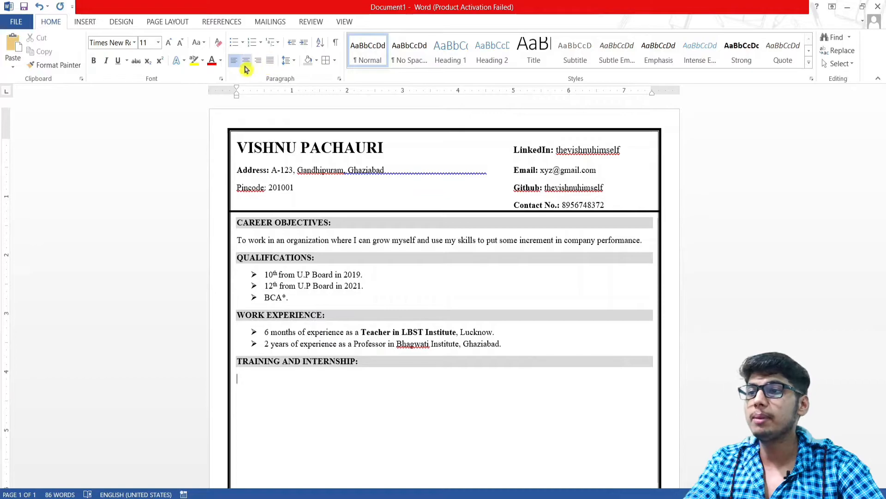
pyautogui.click(243, 43)
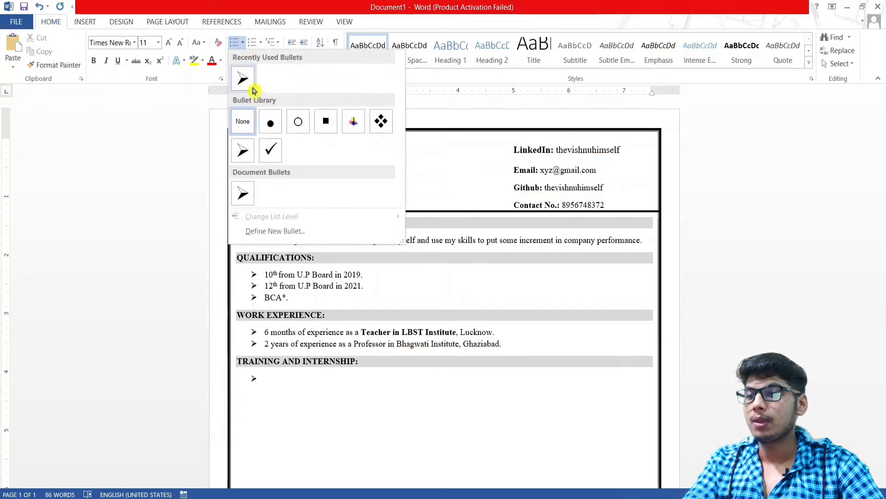
pyautogui.click(242, 150)
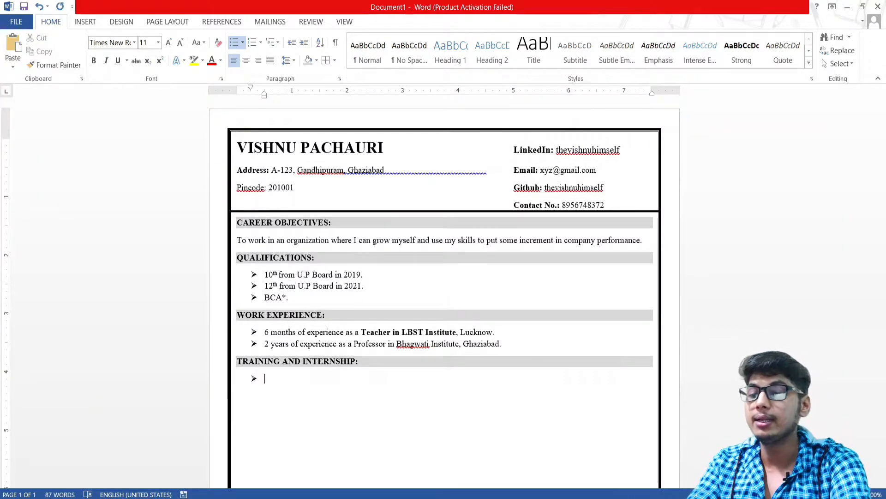
pyautogui.write('p')
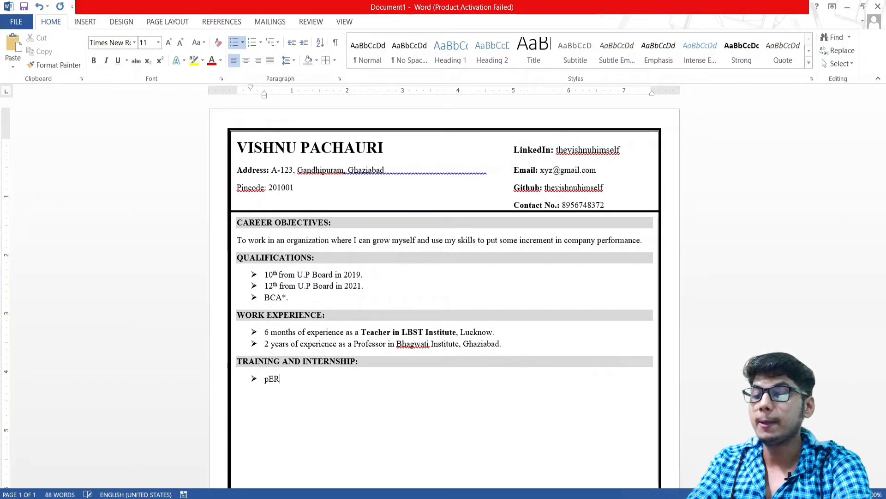
pyautogui.write('ersona')
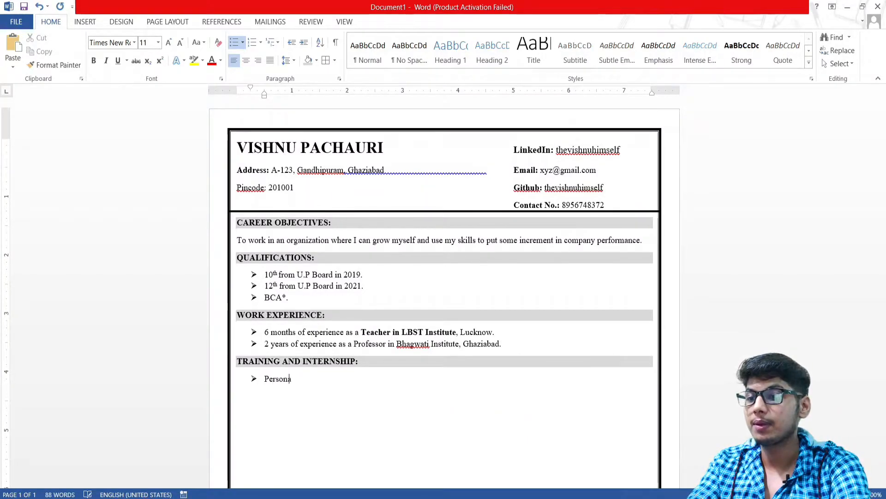
pyautogui.write('lity Dev')
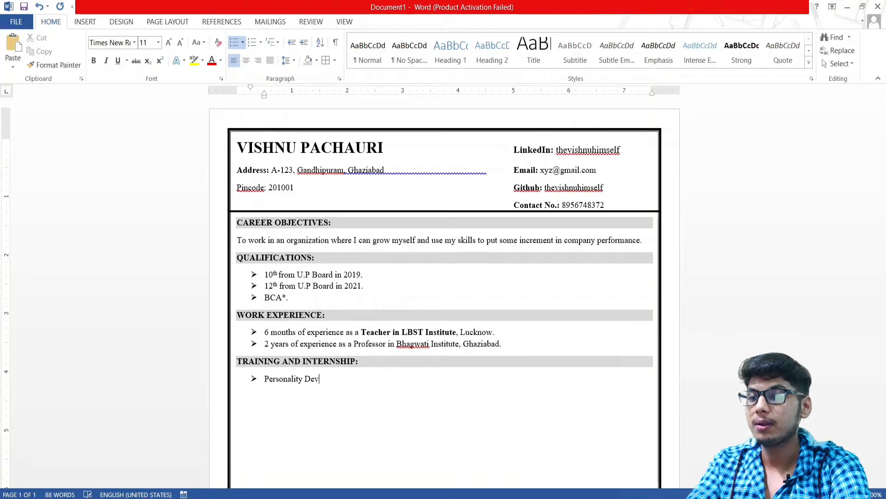
pyautogui.write('elopment Pr')
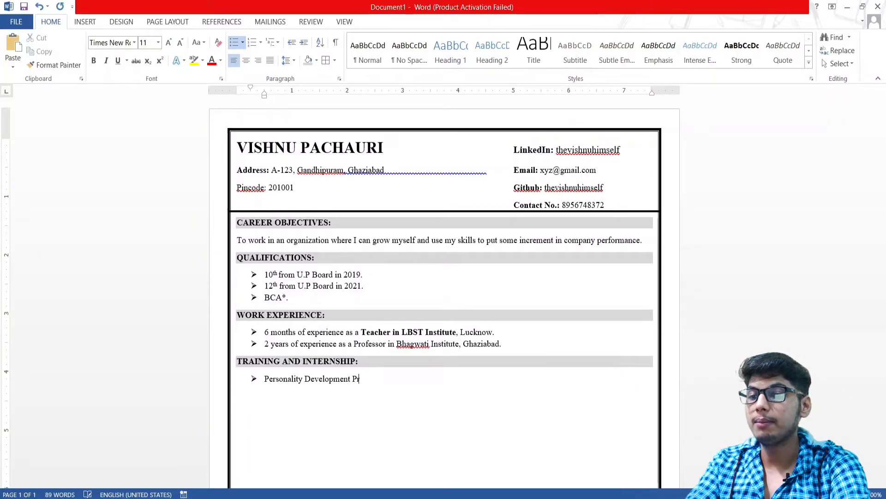
pyautogui.write('ogram ')
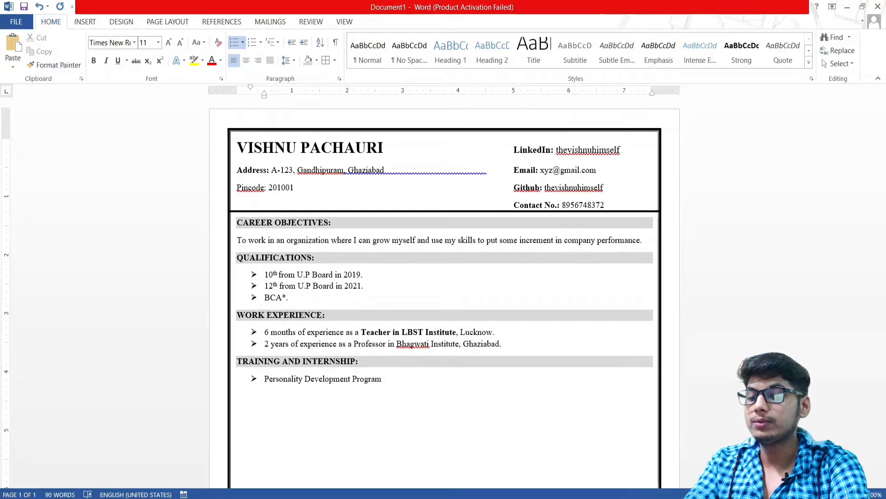
pyautogui.write('0f 6')
pyautogui.press('BackSpace')
pyautogui.press('BackSpace')
pyautogui.press('BackSpace')
pyautogui.press('BackSpace')
pyautogui.press('BackSpace')
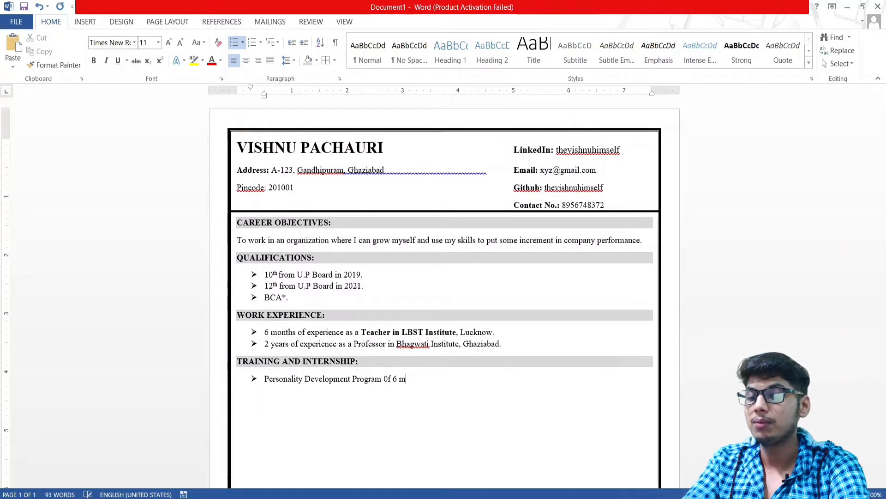
pyautogui.write('of')
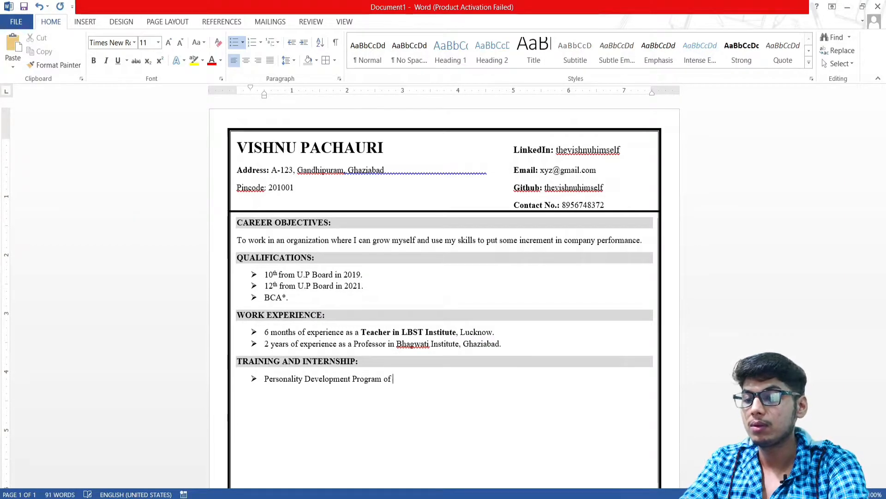
pyautogui.write(' 3 months ')
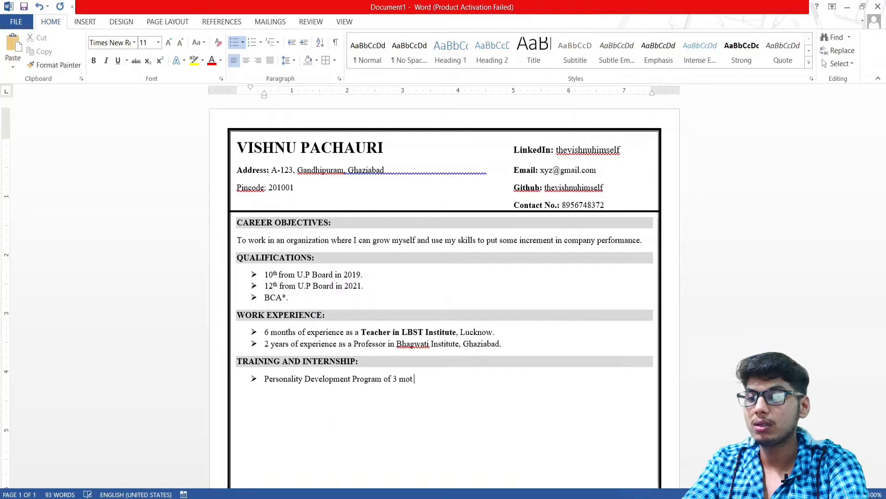
pyautogui.write('from')
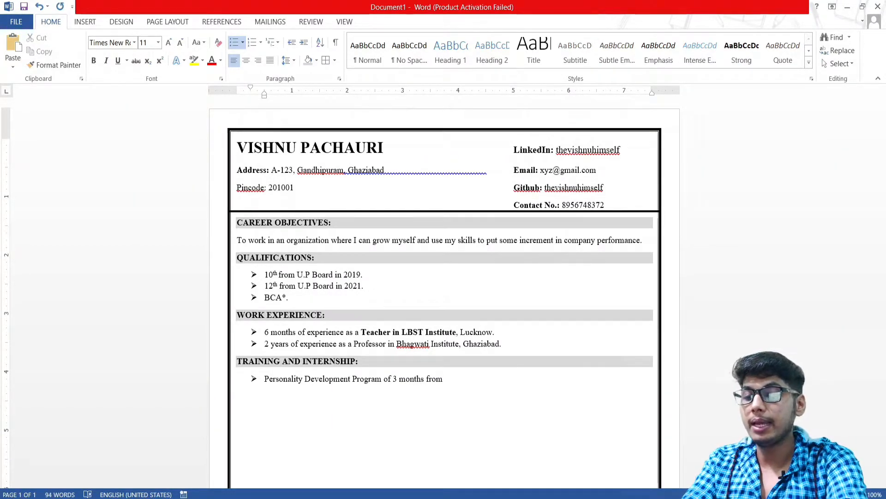
pyautogui.write(' xy')
pyautogui.write('XYZ,')
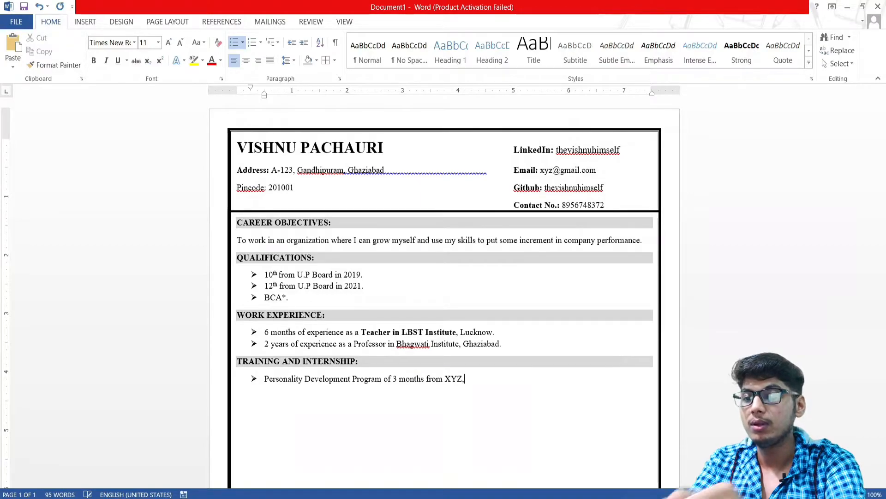
pyautogui.hotkey('shift', 'Left')
pyautogui.hotkey('shift', 'Left')
pyautogui.hotkey('shift', 'Left')
pyautogui.hotkey('shift', 'Left')
pyautogui.hotkey('shift', 'Left')
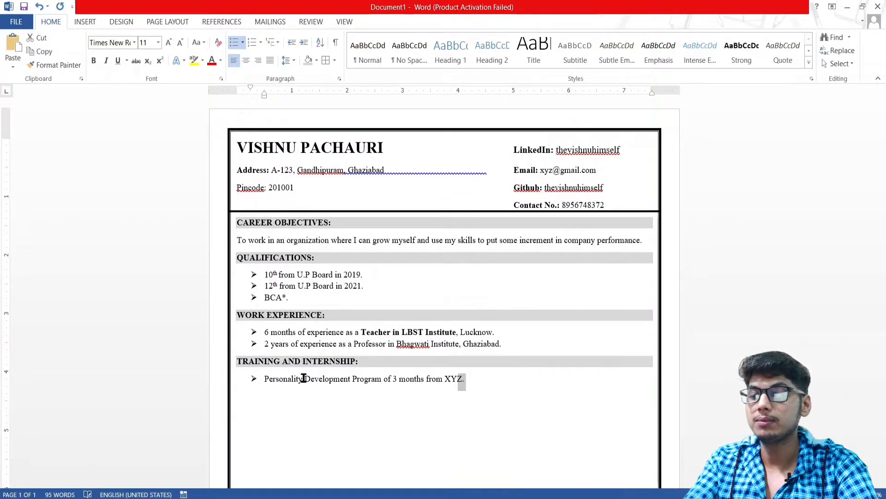
pyautogui.hotkey('ctrl', 'b')
pyautogui.press('Right')
pyautogui.press('Return')
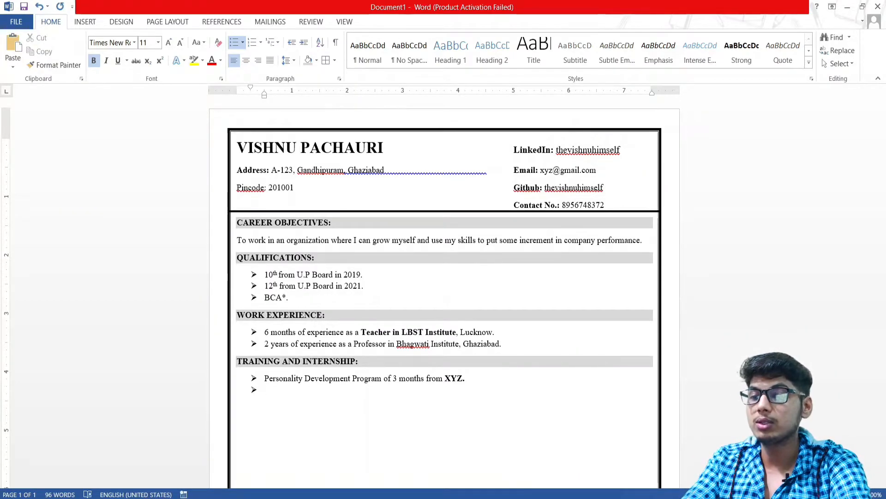
# Type the second bullet 'Intern for 3 months at ABC Company handling their Sales Profile.' in regular weight
pyautogui.write('3')
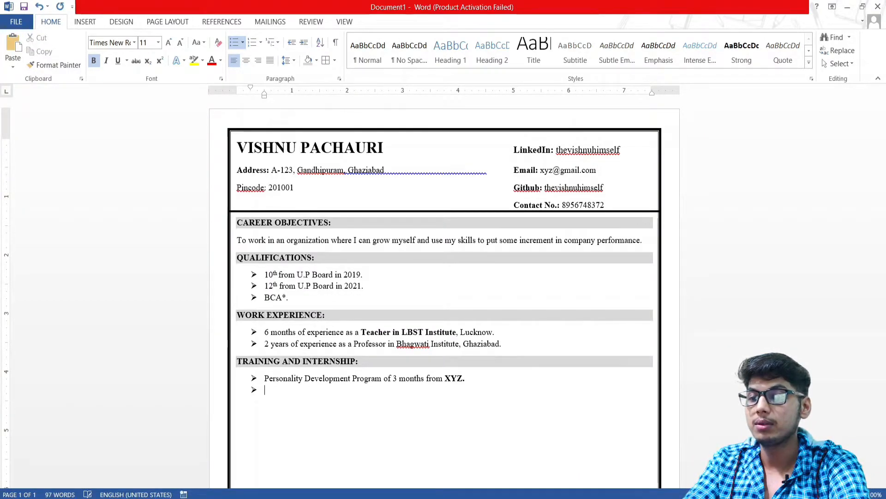
pyautogui.press('BackSpace')
pyautogui.press('BackSpace')
pyautogui.hotkey('ctrl', 'b')
pyautogui.write('3 months')
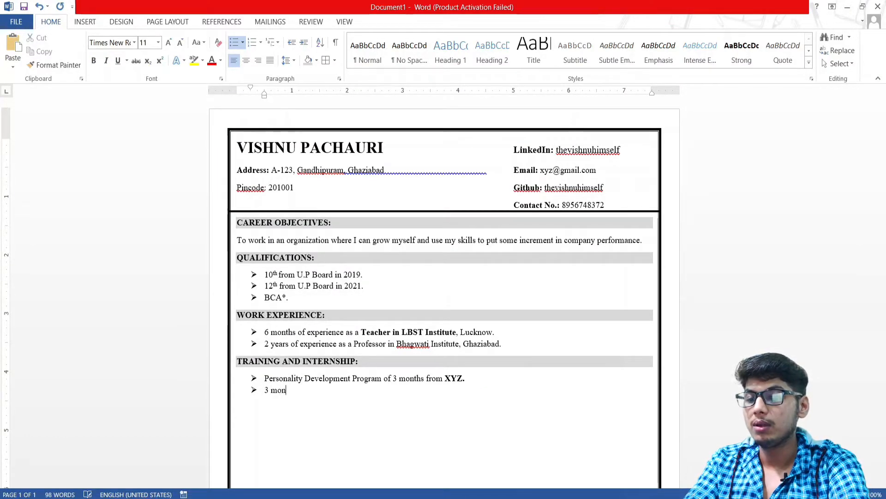
pyautogui.press('BackSpace')
pyautogui.press('BackSpace')
pyautogui.press('BackSpace')
pyautogui.press('BackSpace')
pyautogui.press('BackSpace')
pyautogui.press('BackSpace')
pyautogui.write('Intern for ')
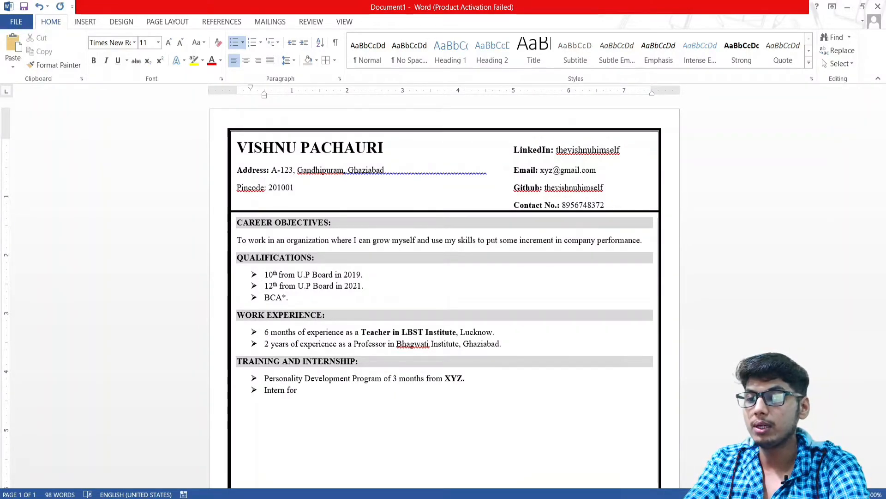
pyautogui.write('3 months at ')
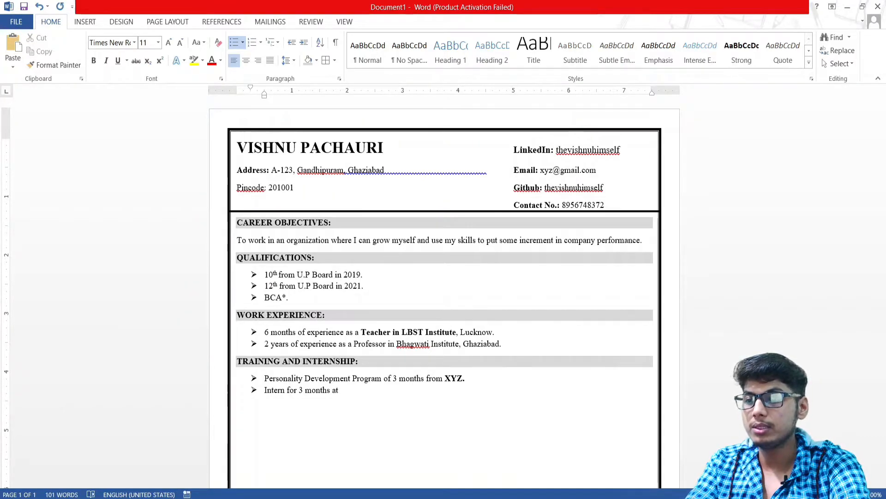
pyautogui.write('ABC Com')
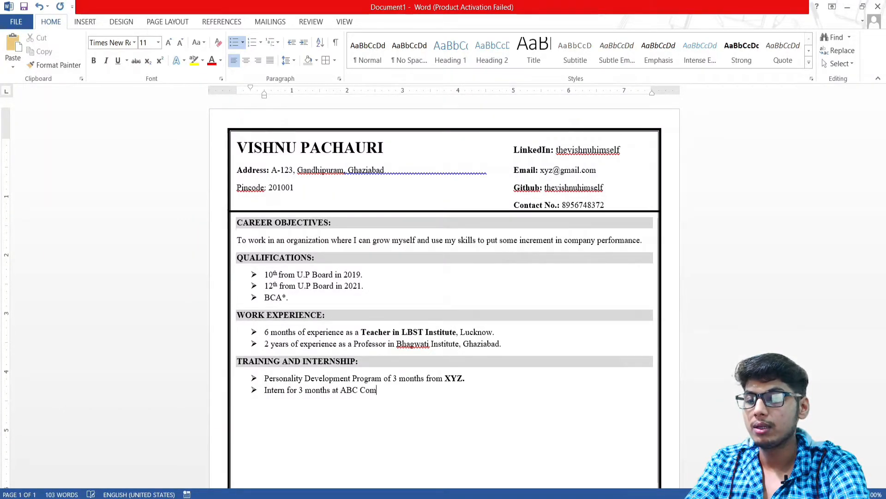
pyautogui.write('pa ny handling their sale')
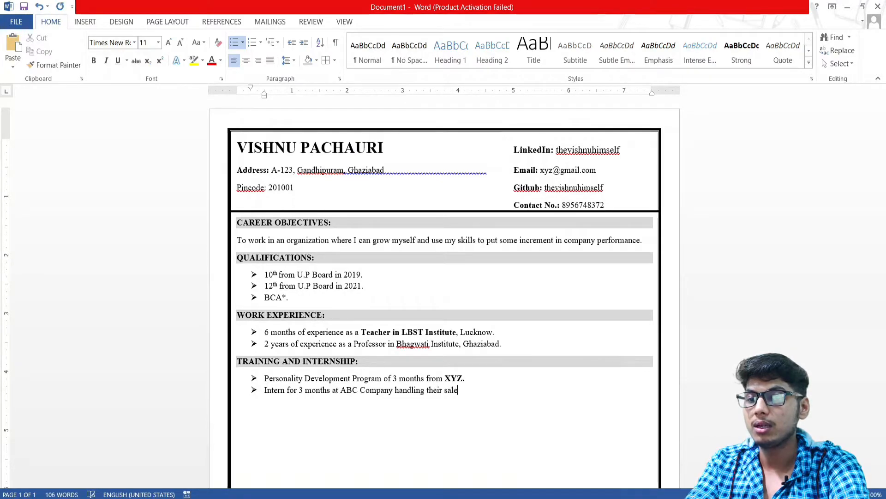
pyautogui.press('BackSpace')
pyautogui.press('BackSpace')
pyautogui.press('BackSpace')
pyautogui.press('BackSpace')
pyautogui.write('Sale')
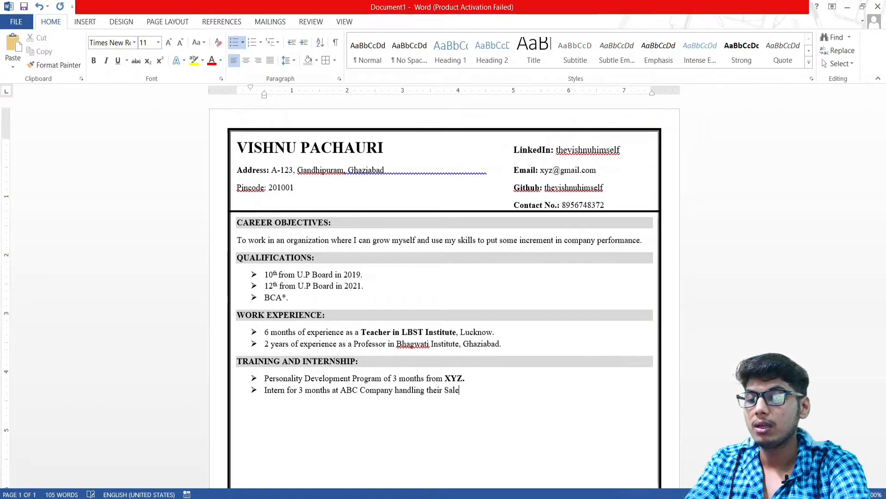
pyautogui.write('s Profile.')
# Bold 'Sales Profile.' and 'ABC Company', then end the list with a plain line
pyautogui.hotkey('shift', 'Left')
pyautogui.hotkey('shift', 'Left')
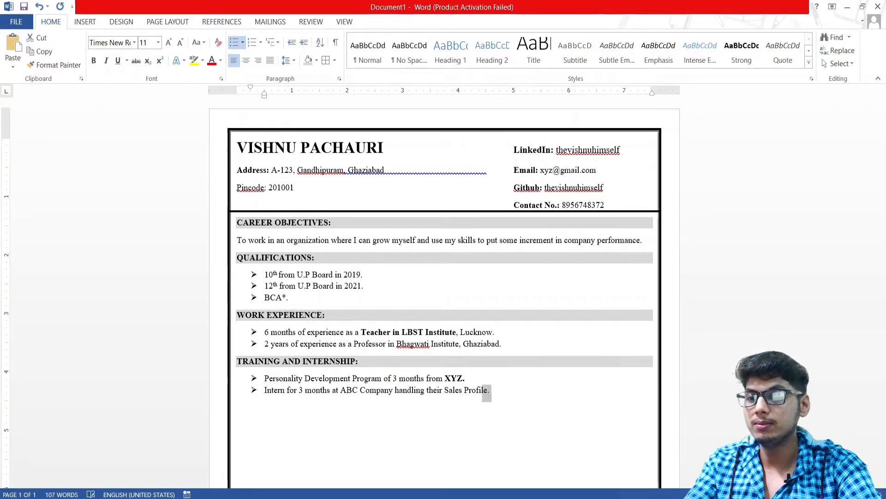
pyautogui.hotkey('shift', 'Left')
pyautogui.hotkey('shift', 'Left')
pyautogui.hotkey('shift', 'Left')
pyautogui.hotkey('shift', 'Left')
pyautogui.hotkey('shift', 'Left')
pyautogui.hotkey('shift', 'Left')
pyautogui.hotkey('shift', 'Left')
pyautogui.hotkey('shift', 'Left')
pyautogui.hotkey('shift', 'Left')
pyautogui.hotkey('ctrl', 'b')
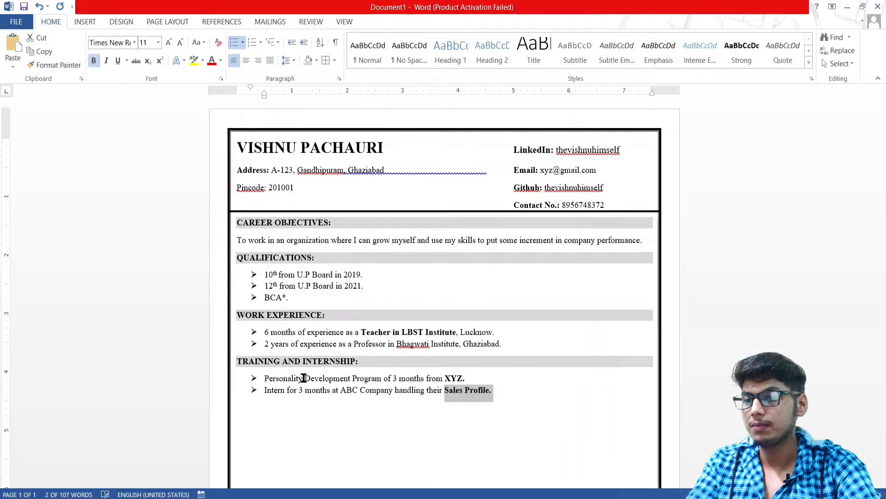
pyautogui.press('Left')
pyautogui.press('Left')
pyautogui.press('Left')
pyautogui.press('Left')
pyautogui.press('Left')
pyautogui.press('Left')
pyautogui.press('Left')
pyautogui.press('Left')
pyautogui.press('Left')
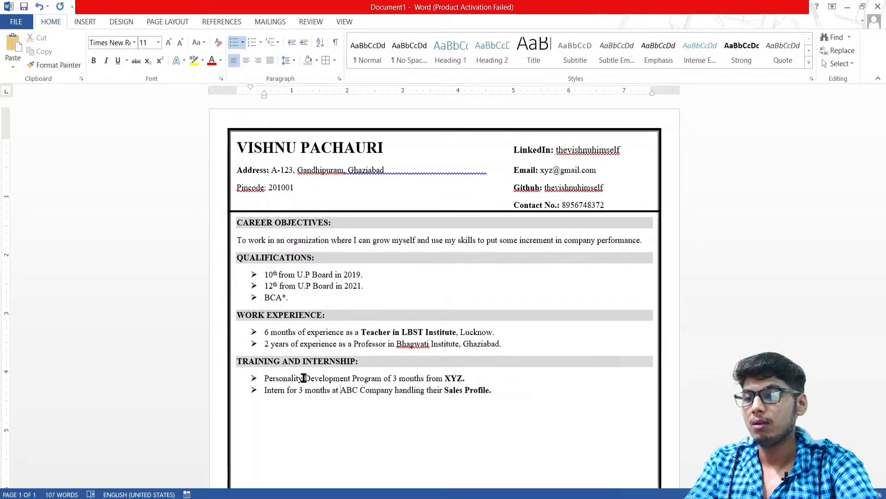
pyautogui.hotkey('shift', 'Right')
pyautogui.hotkey('shift', 'Right')
pyautogui.hotkey('shift', 'Right')
pyautogui.hotkey('shift', 'Right')
pyautogui.hotkey('shift', 'Right')
pyautogui.hotkey('shift', 'Right')
pyautogui.hotkey('shift', 'Right')
pyautogui.hotkey('shift', 'Right')
pyautogui.hotkey('shift', 'Right')
pyautogui.hotkey('shift', 'Right')
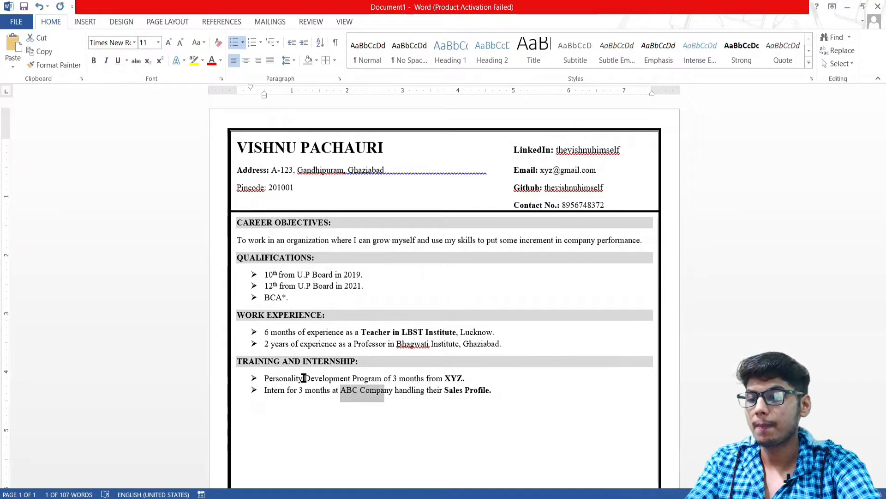
pyautogui.hotkey('ctrl', 'b')
pyautogui.press('End')
pyautogui.press('Return')
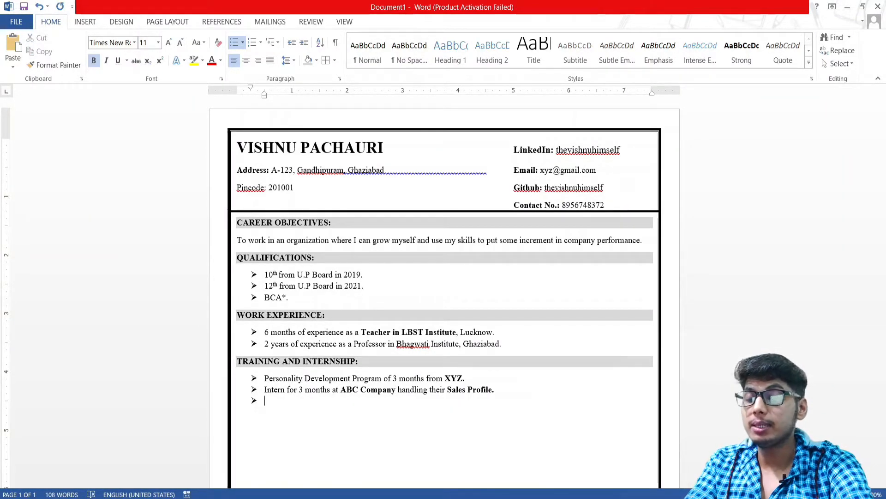
pyautogui.press('Return')
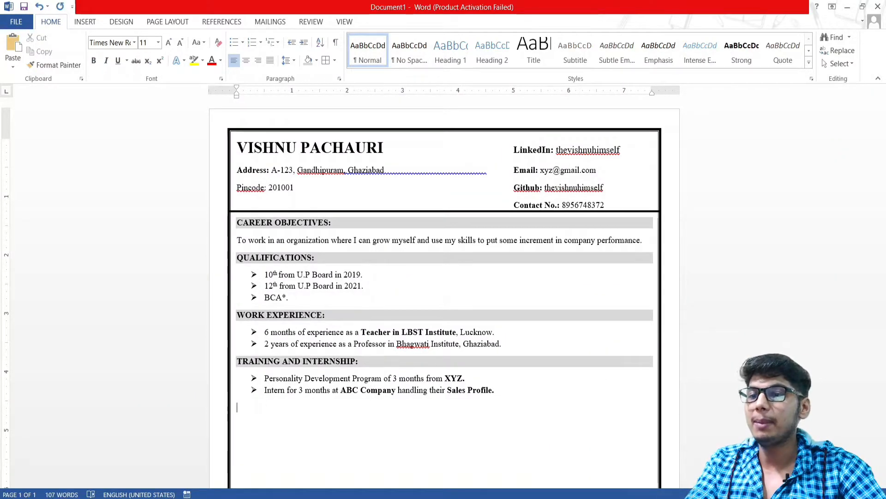
# Copy the shaded WORK EXPERIENCE: heading and paste it on the empty line below the internship list
pyautogui.scroll(-3, 368, 259)
pyautogui.scroll(-7, 369, 259)
pyautogui.scroll(9, 369, 261)
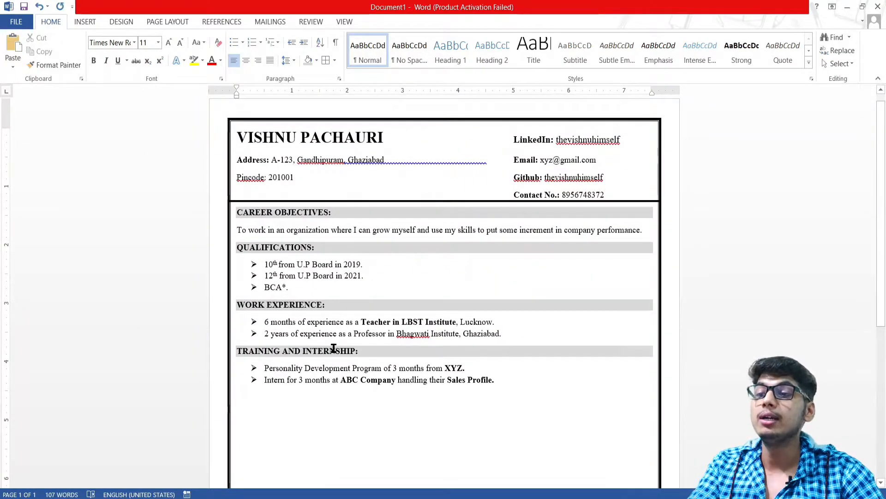
pyautogui.scroll(-3, 298, 390)
pyautogui.click(297, 319)
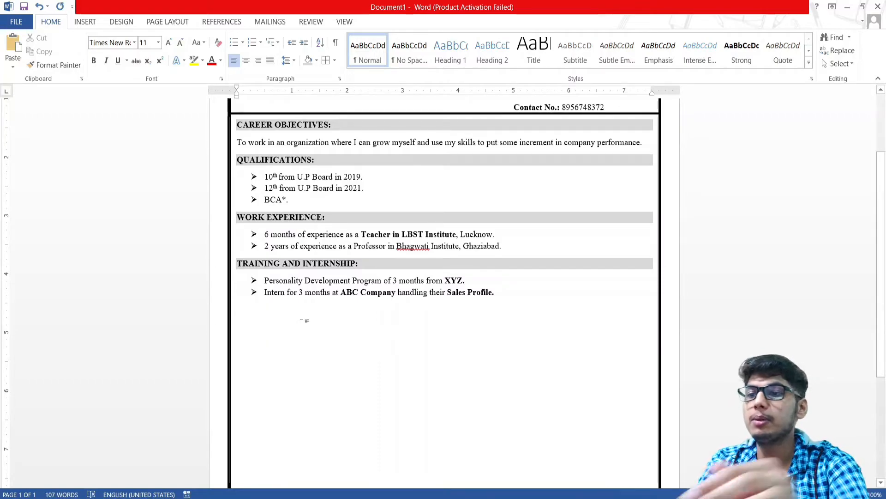
pyautogui.doubleClick(301, 222)
pyautogui.tripleClick(290, 222)
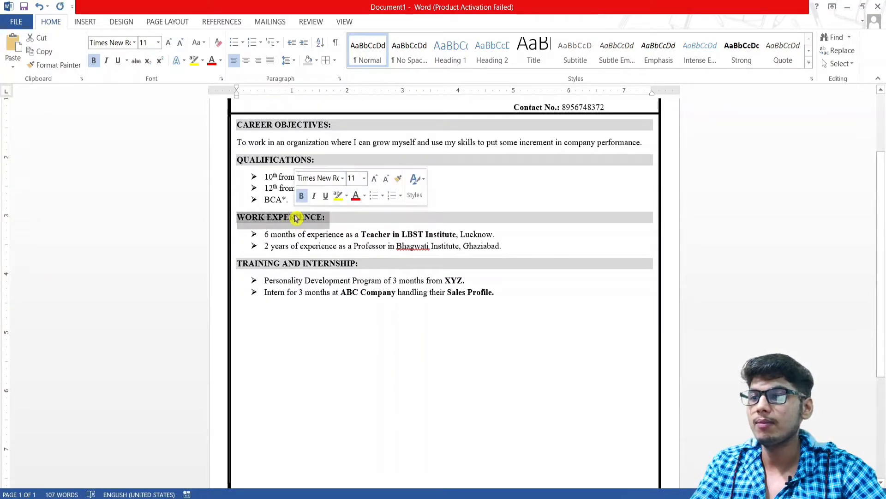
pyautogui.hotkey('ctrl', 'c')
pyautogui.click(281, 316)
pyautogui.hotkey('ctrl', 'v')
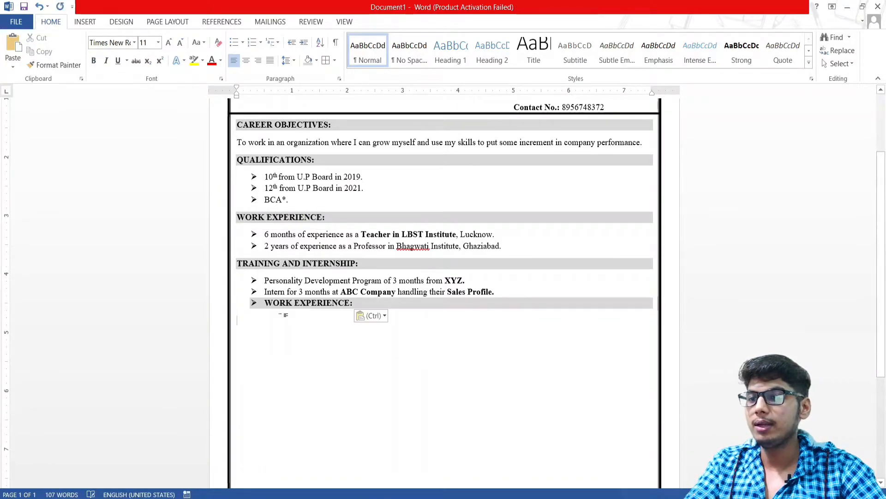
# Strip the bullet and indent from the pasted heading and retype it as PERSONAL DETAILS:
pyautogui.press('BackSpace')
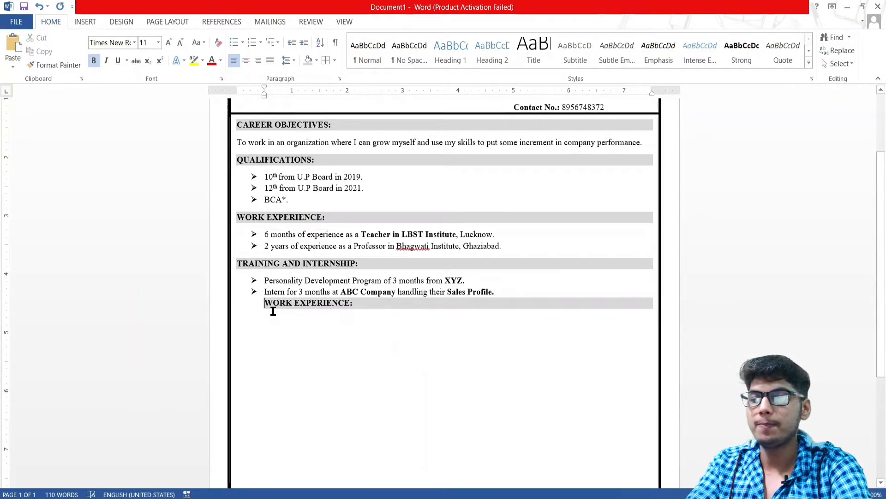
pyautogui.press('BackSpace')
pyautogui.press('Right')
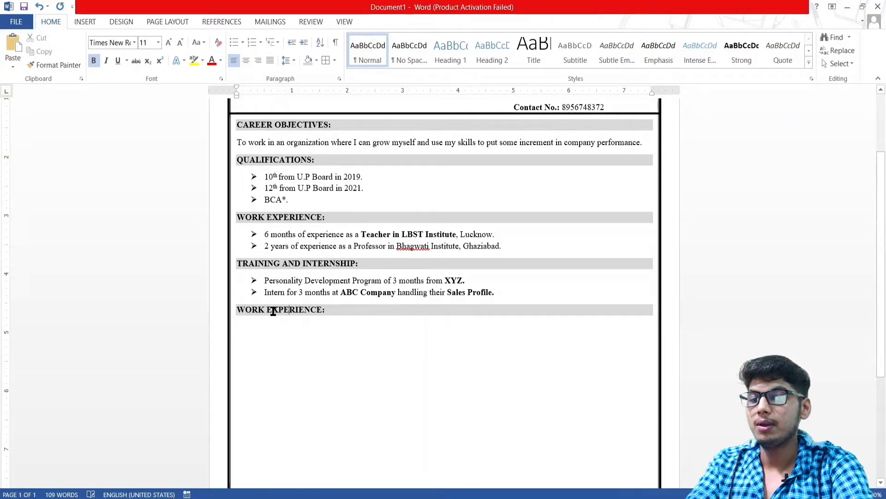
pyautogui.press('BackSpace')
pyautogui.press('BackSpace')
pyautogui.press('BackSpace')
pyautogui.press('BackSpace')
pyautogui.press('BackSpace')
pyautogui.press('BackSpace')
pyautogui.press('BackSpace')
pyautogui.press('BackSpace')
pyautogui.press('BackSpace')
pyautogui.press('BackSpace')
pyautogui.press('BackSpace')
pyautogui.press('BackSpace')
pyautogui.press('BackSpace')
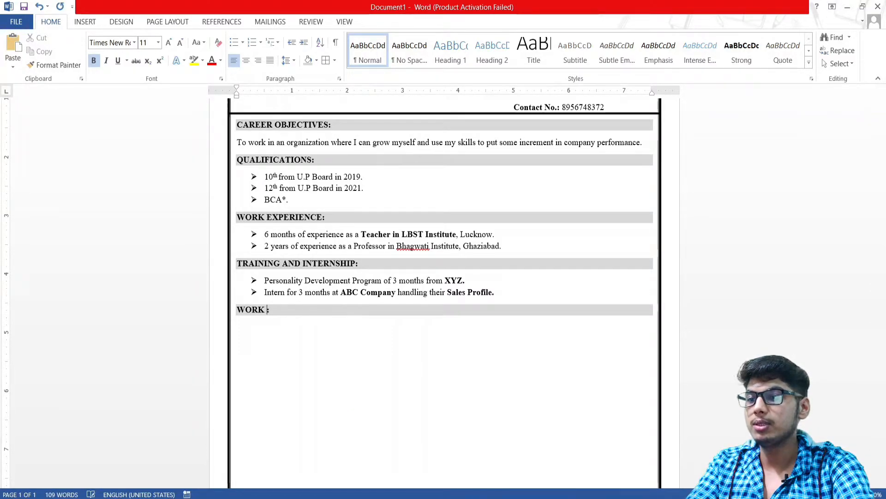
pyautogui.write('Per:')
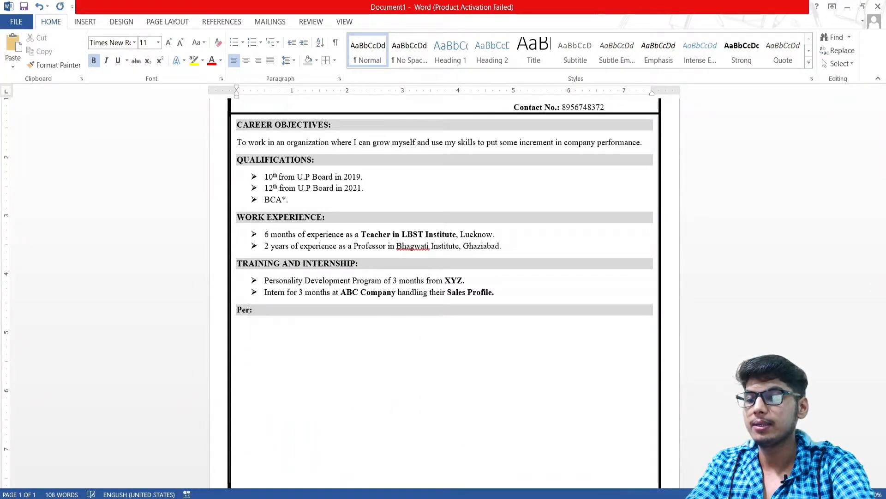
pyautogui.press('BackSpace')
pyautogui.press('BackSpace')
pyautogui.write('ERSONAL DEY')
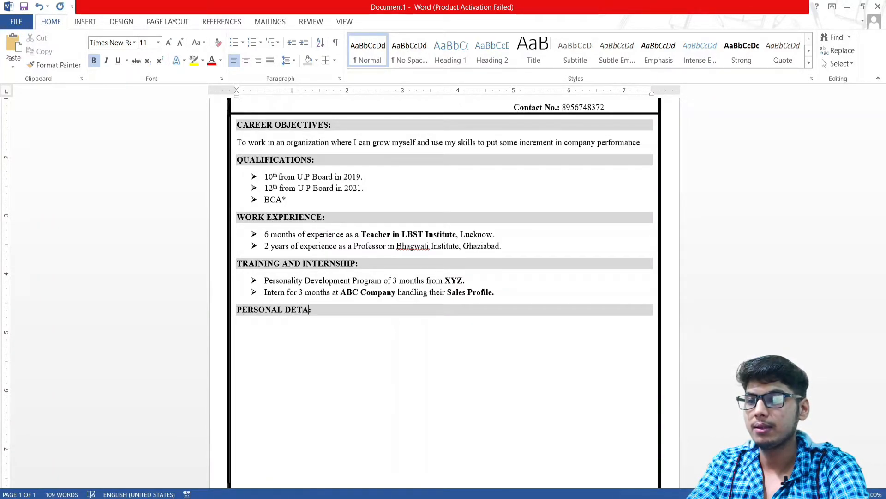
pyautogui.write('AILS')
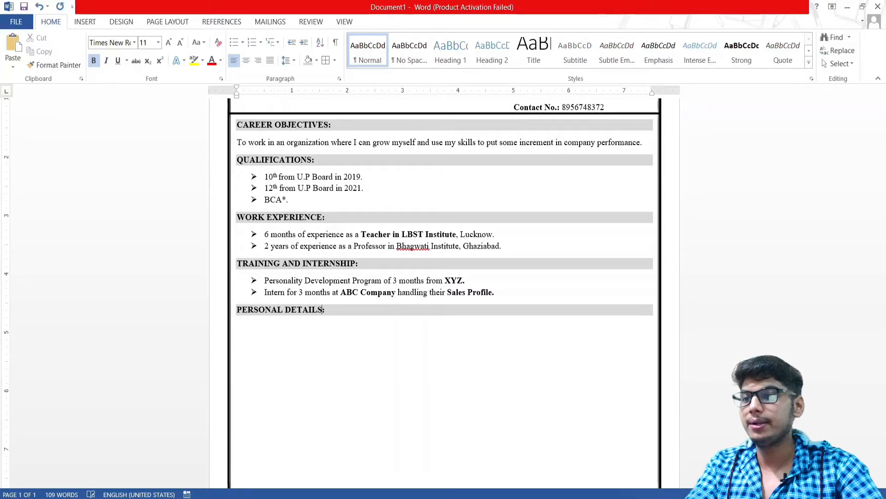
# Add an indented NAME: row with the candidate's full name tab-aligned after the colon
pyautogui.doubleClick(262, 325)
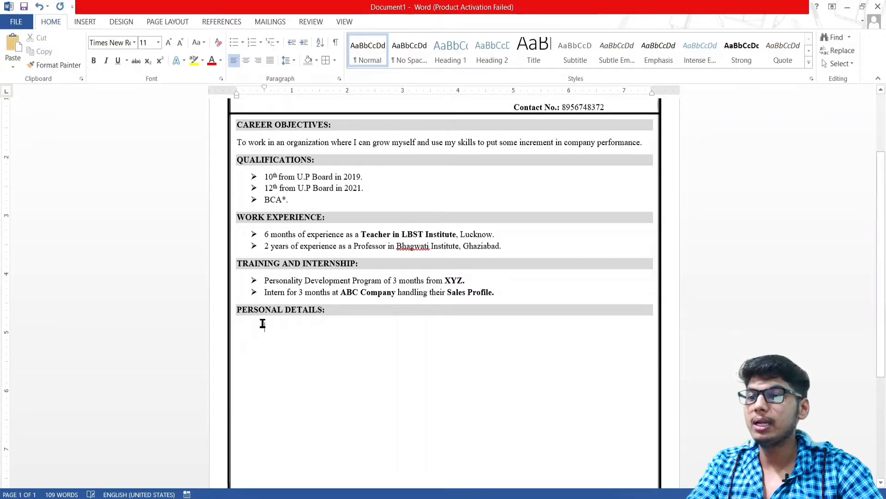
pyautogui.hotkey('ctrl', 'z')
pyautogui.press('Tab')
pyautogui.press('Tab')
pyautogui.press('Tab')
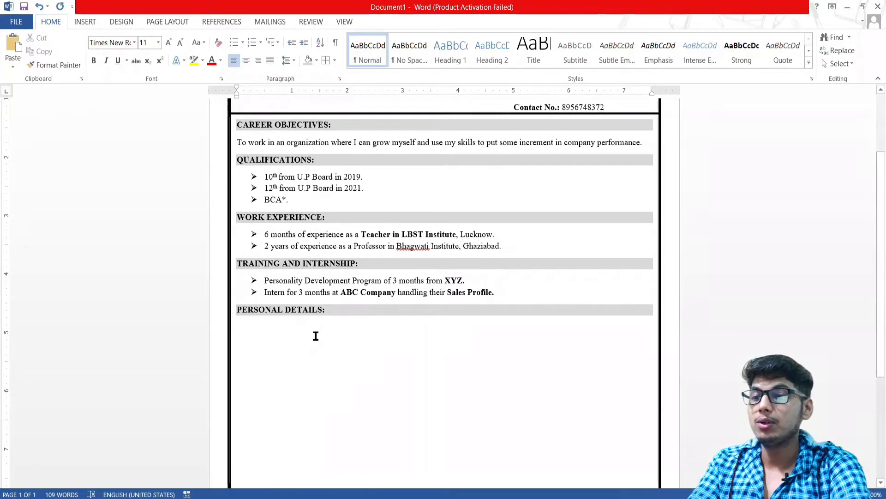
pyautogui.write('name')
pyautogui.press('BackSpace')
pyautogui.press('BackSpace')
pyautogui.press('BackSpace')
pyautogui.press('BackSpace')
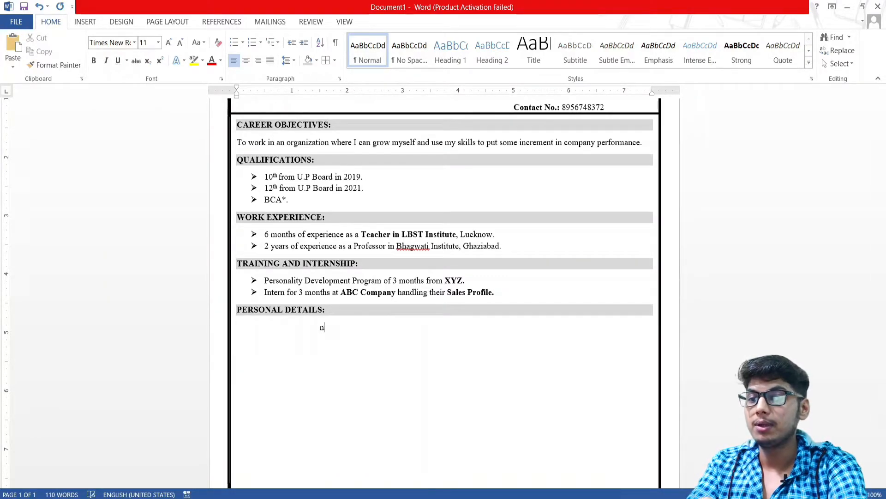
pyautogui.write('NAME:')
pyautogui.press('Tab')
pyautogui.press('BackSpace')
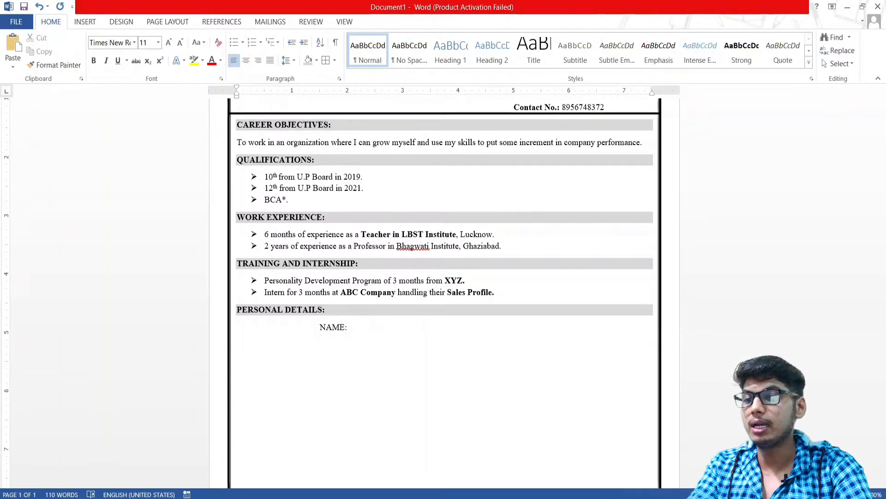
pyautogui.press('Left')
pyautogui.press('Left')
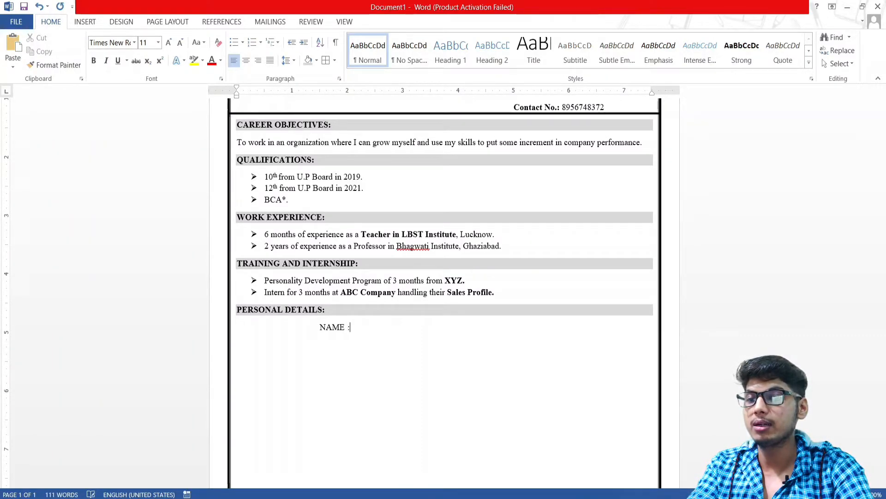
pyautogui.press('Tab')
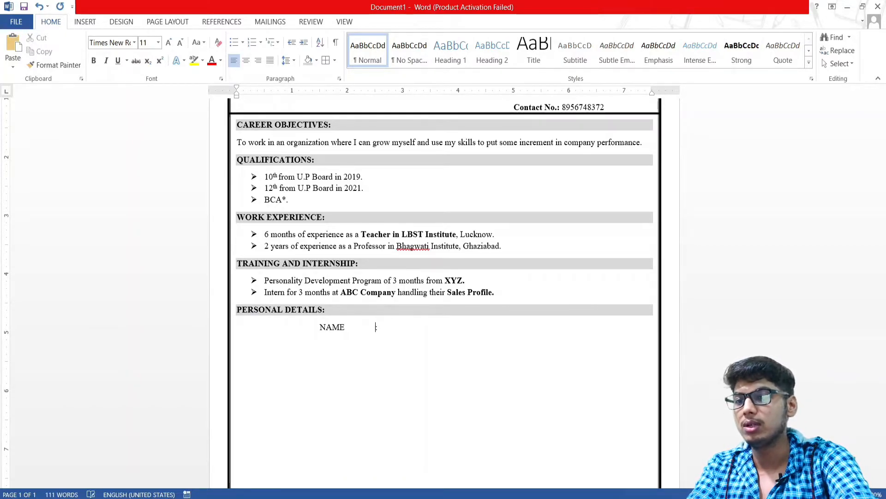
pyautogui.press('BackSpace')
pyautogui.press('Tab')
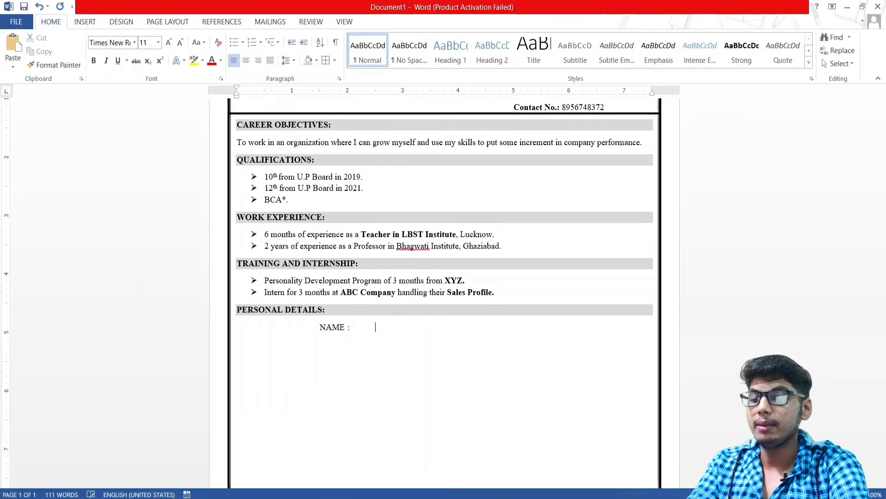
# Add a FATHER'S NAME row with the placeholder value "f_NAME" "s-NAME"
pyautogui.press('Return')
pyautogui.press('Tab')
pyautogui.press('Tab')
pyautogui.write('FATHER')
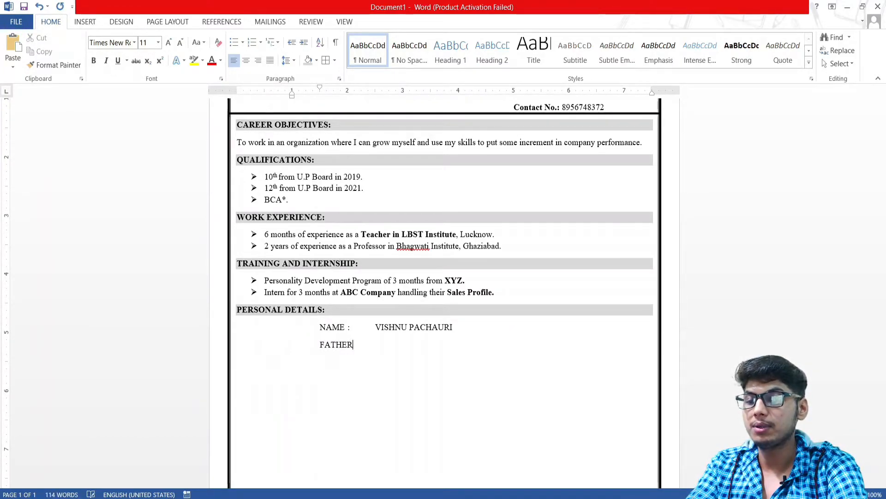
pyautogui.write("'S")
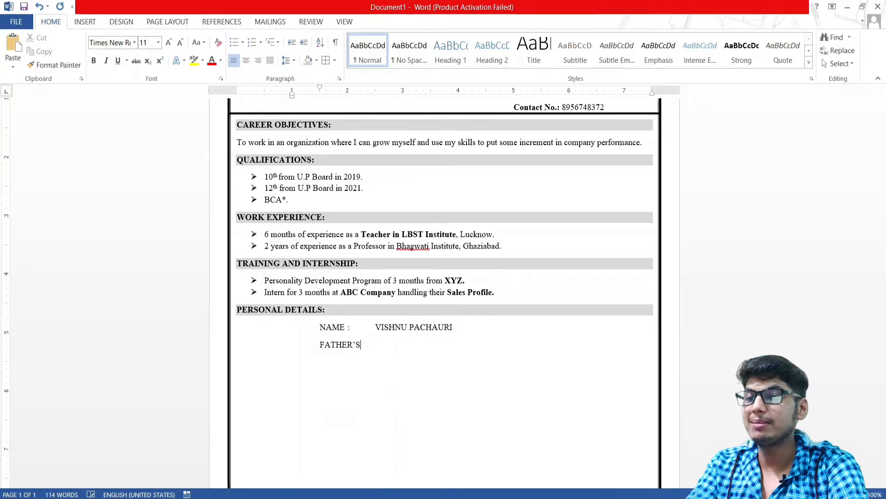
pyautogui.write(' NAME:')
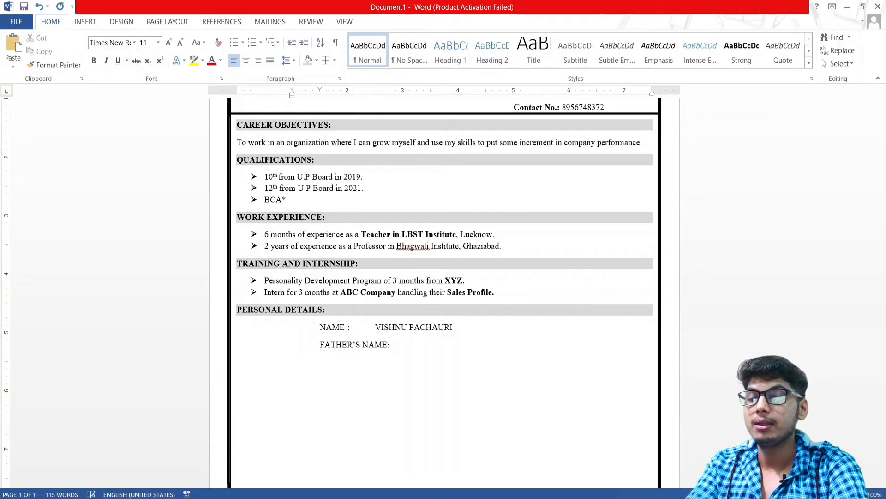
pyautogui.press('BackSpace')
pyautogui.write(' :')
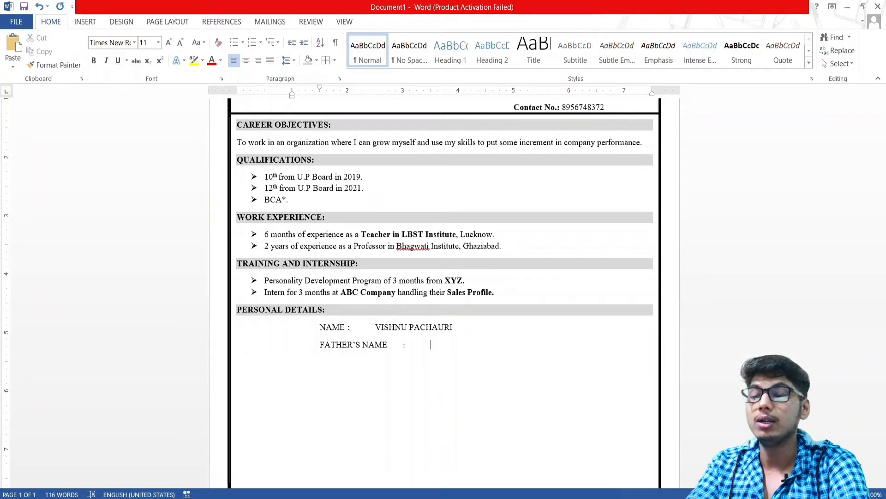
pyautogui.write('XYZ')
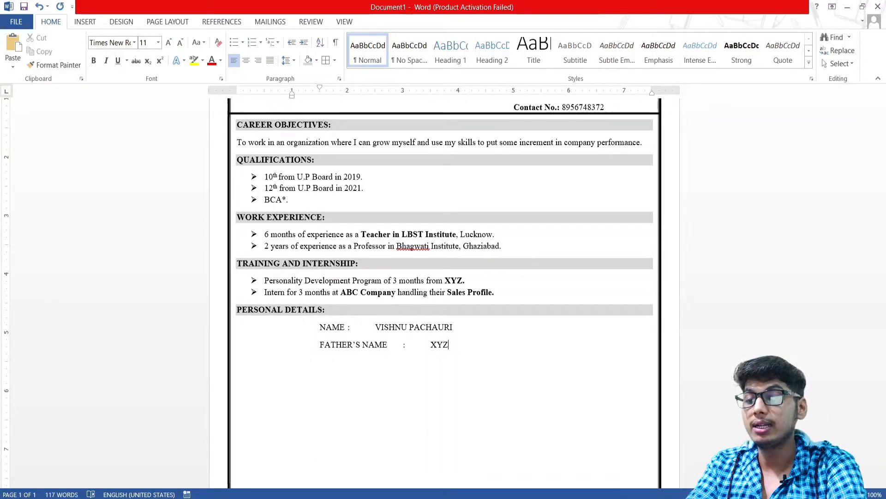
pyautogui.press('BackSpace')
pyautogui.press('BackSpace')
pyautogui.press('BackSpace')
pyautogui.press('BackSpace')
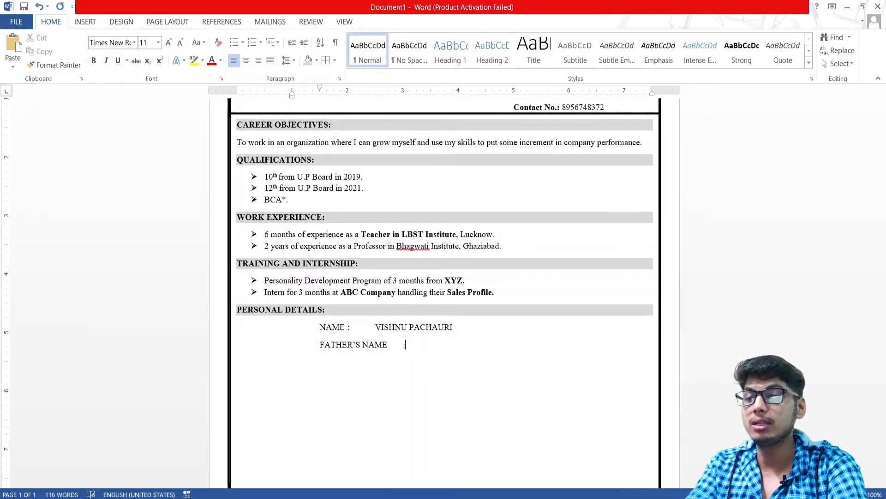
pyautogui.write('"')
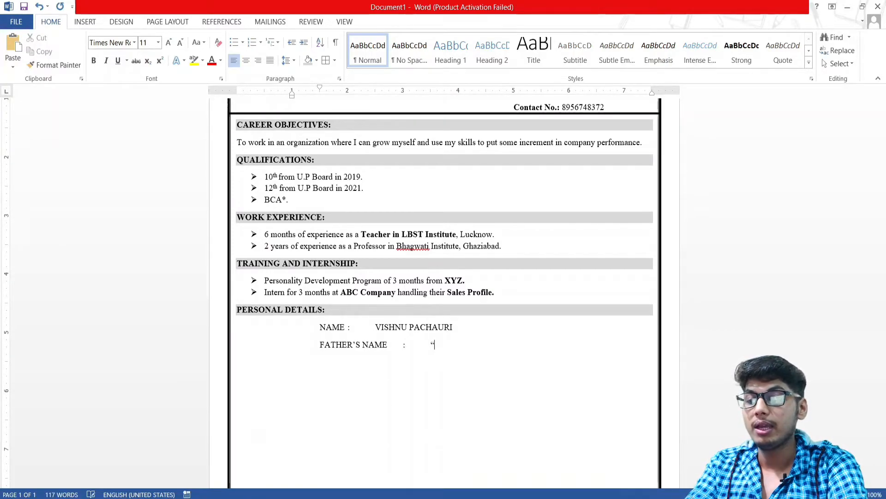
pyautogui.write('f_NAME')
pyautogui.write('" ')
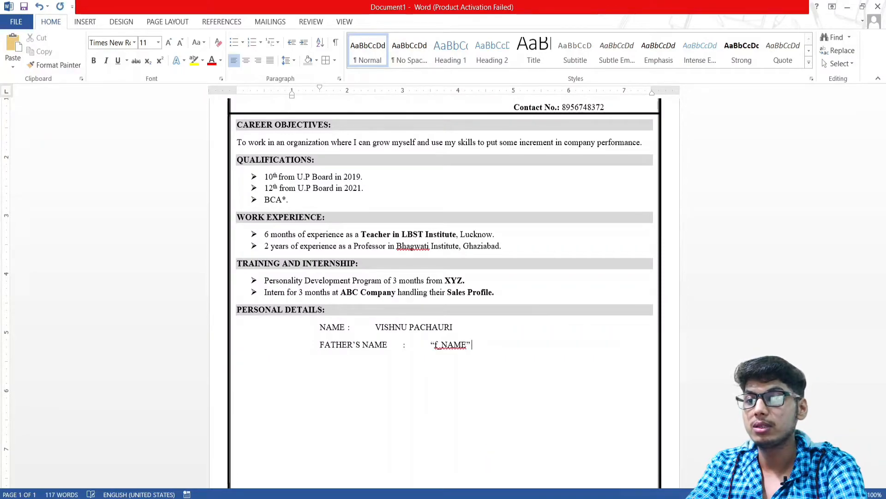
pyautogui.write('"')
pyautogui.write('s')
pyautogui.write('-nAM')
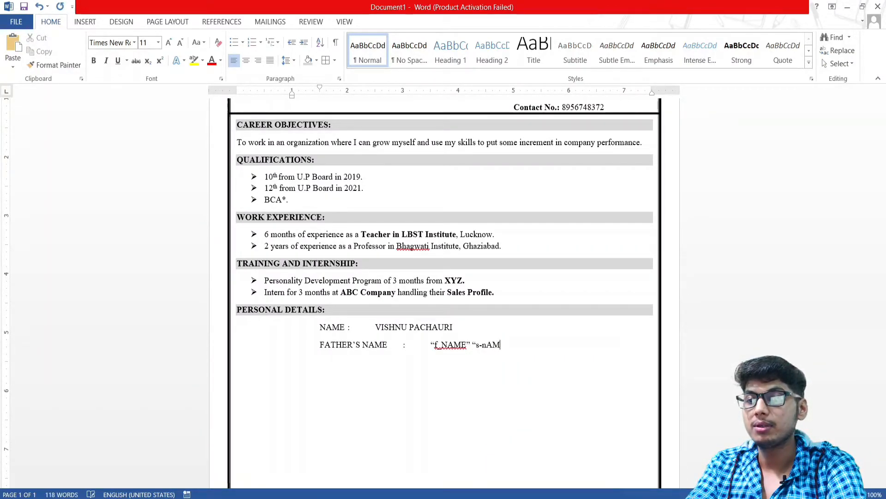
pyautogui.press('BackSpace')
pyautogui.press('BackSpace')
pyautogui.press('BackSpace')
pyautogui.press('BackSpace')
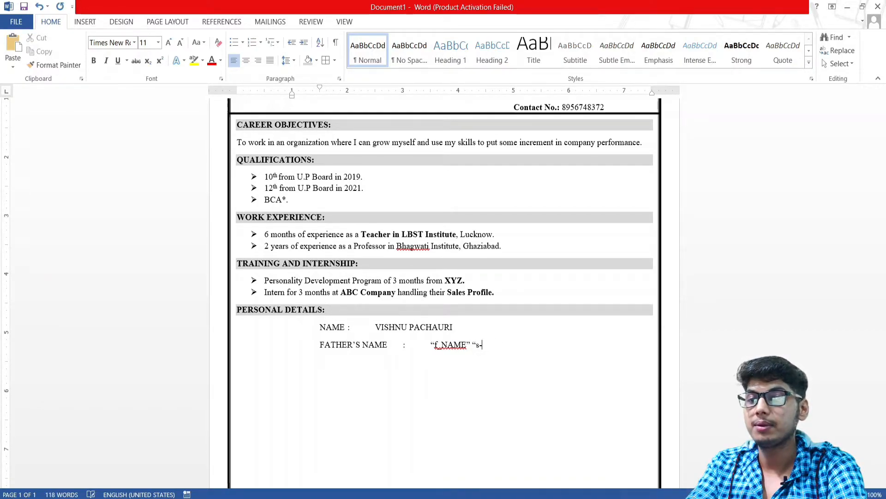
pyautogui.press('BackSpace')
pyautogui.press('BackSpace')
pyautogui.press('BackSpace')
pyautogui.press('BackSpace')
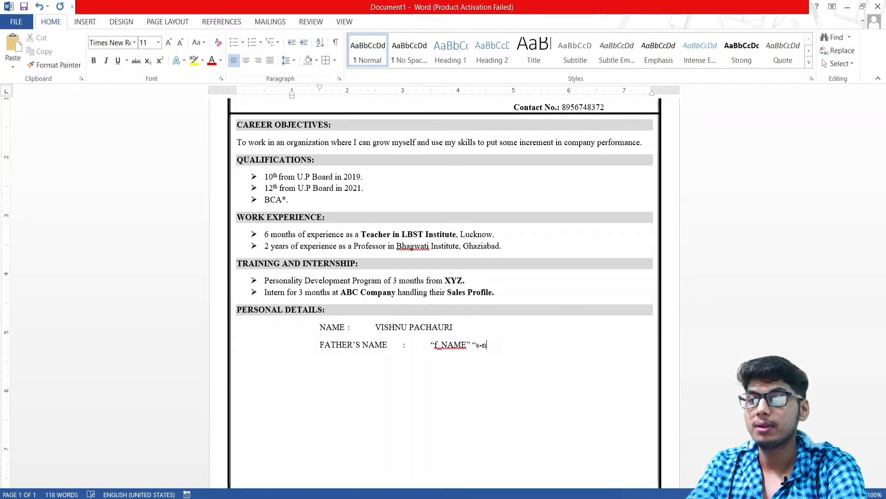
pyautogui.write('NAME')
pyautogui.write('"')
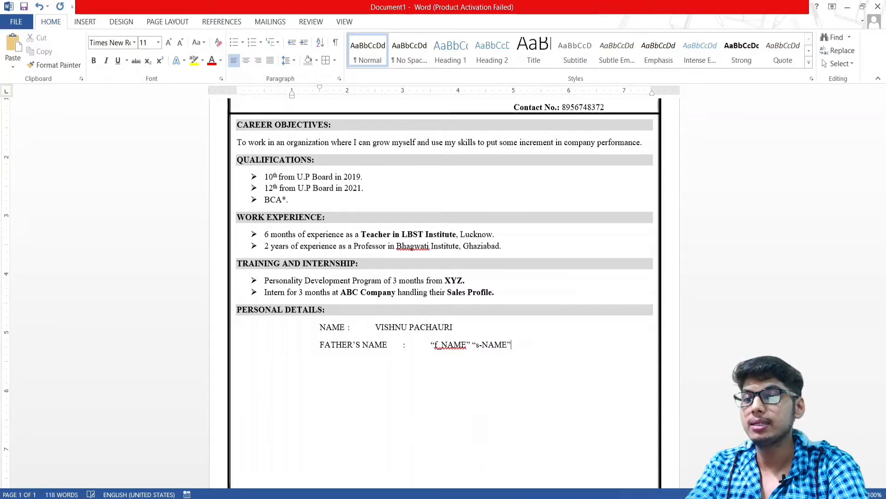
# Add a MOTHER'S NAME: row, pasting the father's placeholder as its value
pyautogui.press('Return')
pyautogui.write('MOTHE')
pyautogui.write('R')
pyautogui.write("'S")
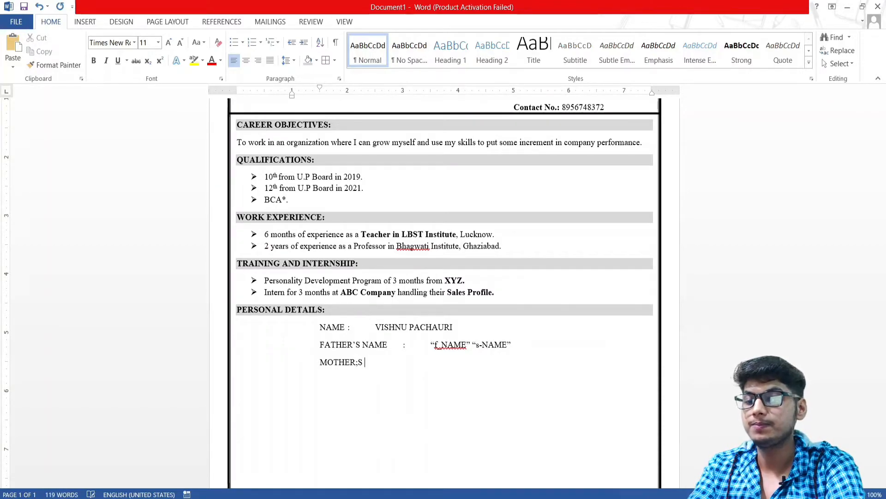
pyautogui.write(' NA')
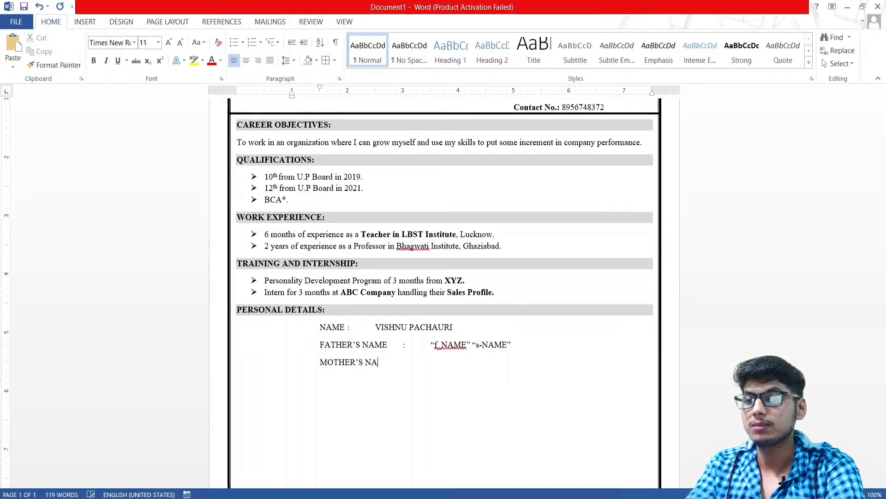
pyautogui.write('ME "')
pyautogui.press('BackSpace')
pyautogui.write(':')
pyautogui.press('Tab')
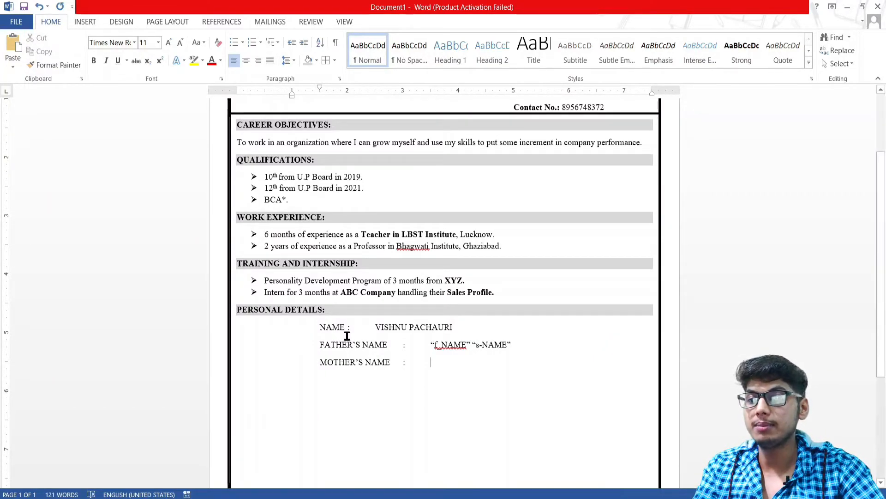
pyautogui.moveTo(519, 346); pyautogui.dragTo(430, 347)
pyautogui.hotkey('ctrl', 'c')
pyautogui.click(443, 359)
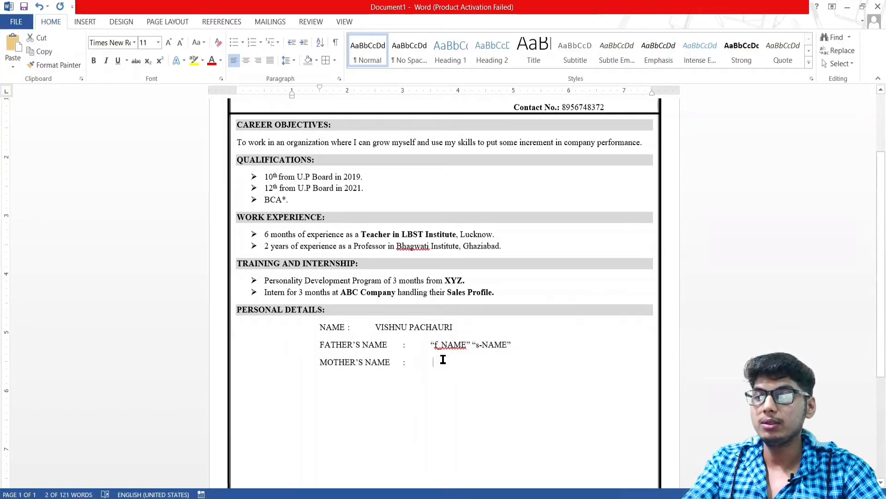
pyautogui.hotkey('ctrl', 'v')
# Replace the father's value with 'First Name _ Last Name'
pyautogui.moveTo(510, 344); pyautogui.dragTo(434, 347)
pyautogui.press('BackSpace')
pyautogui.write('fIRS')
pyautogui.press('BackSpace')
pyautogui.press('BackSpace')
pyautogui.press('BackSpace')
pyautogui.press('BackSpace')
pyautogui.write('First Nam')
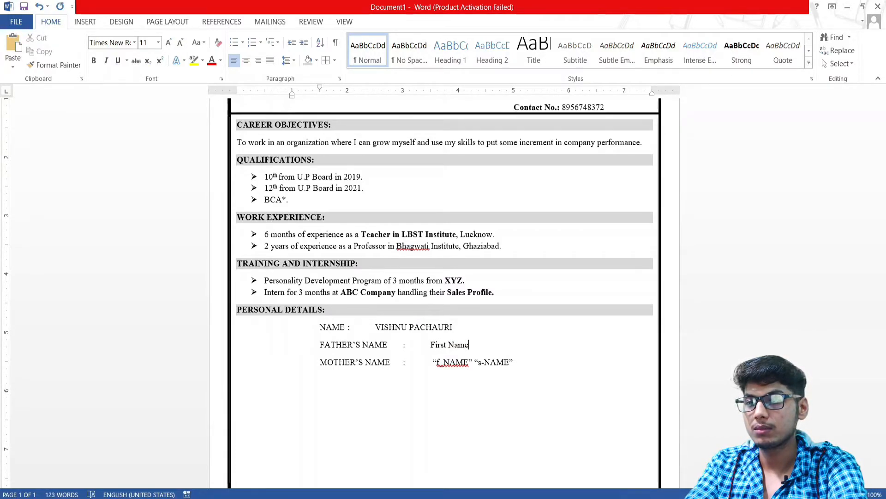
pyautogui.press('BackSpace')
pyautogui.press('BackSpace')
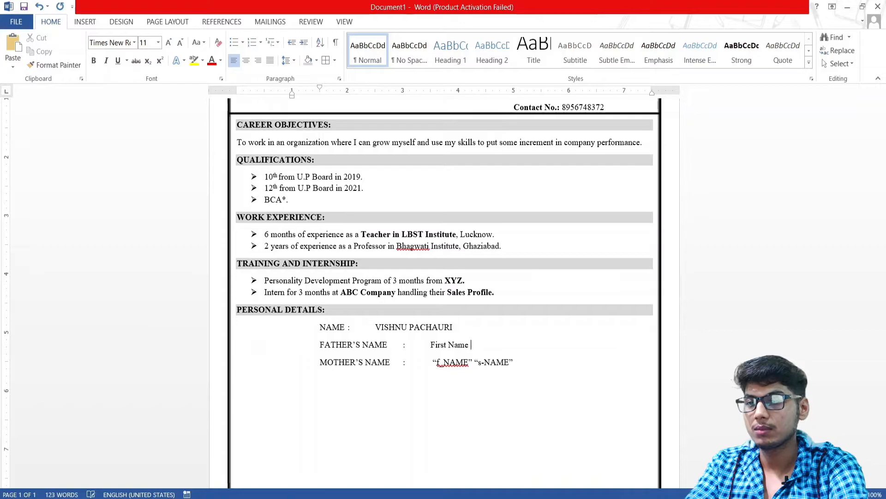
pyautogui.write('Last Name')
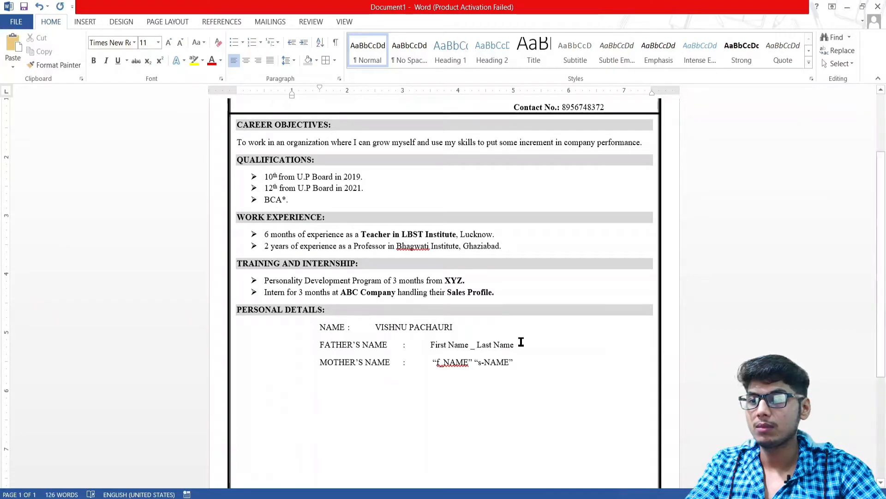
# Copy 'First Name _ Last Name' over the mother's value and start a new line
pyautogui.moveTo(476, 337); pyautogui.dragTo(461, 342)
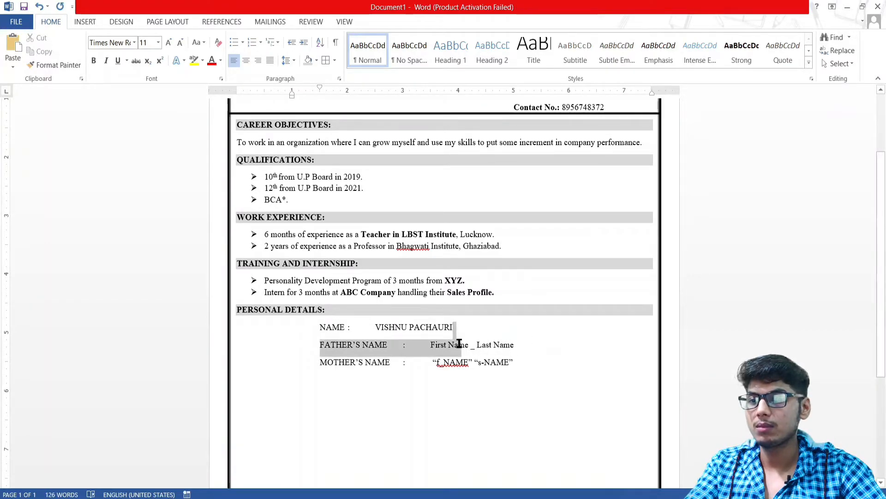
pyautogui.tripleClick(494, 345)
pyautogui.moveTo(526, 346); pyautogui.dragTo(436, 345)
pyautogui.hotkey('ctrl', 'c')
pyautogui.moveTo(514, 362); pyautogui.dragTo(433, 362)
pyautogui.hotkey('ctrl', 'v')
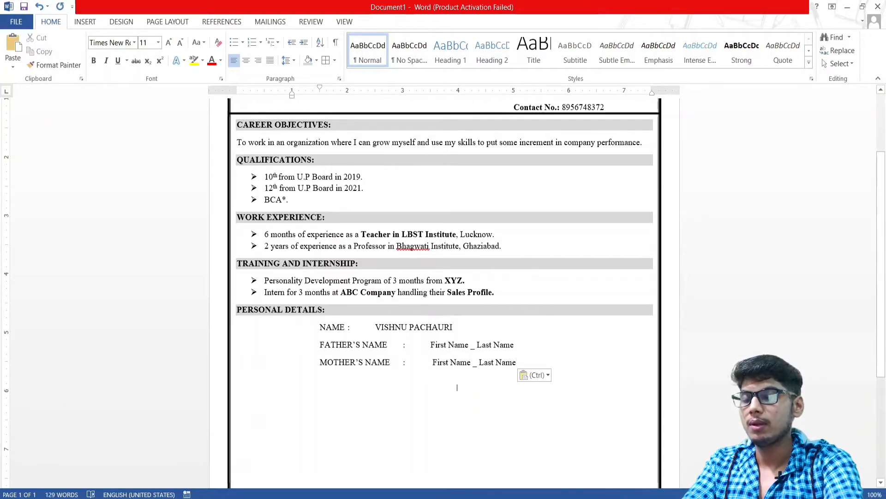
pyautogui.press('Return')
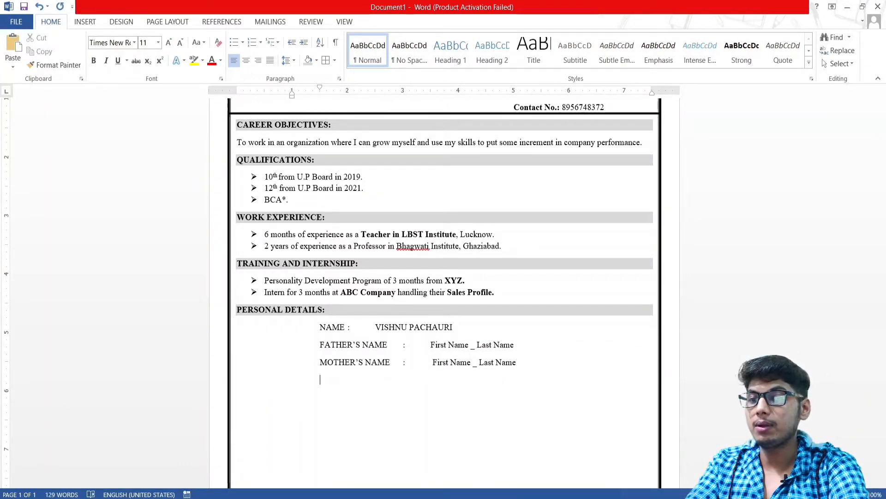
pyautogui.write('rel')
pyautogui.press('BackSpace')
pyautogui.press('BackSpace')
pyautogui.press('BackSpace')
pyautogui.write('DOB')
pyautogui.press('Tab')
pyautogui.write(':')
pyautogui.press('Tab')
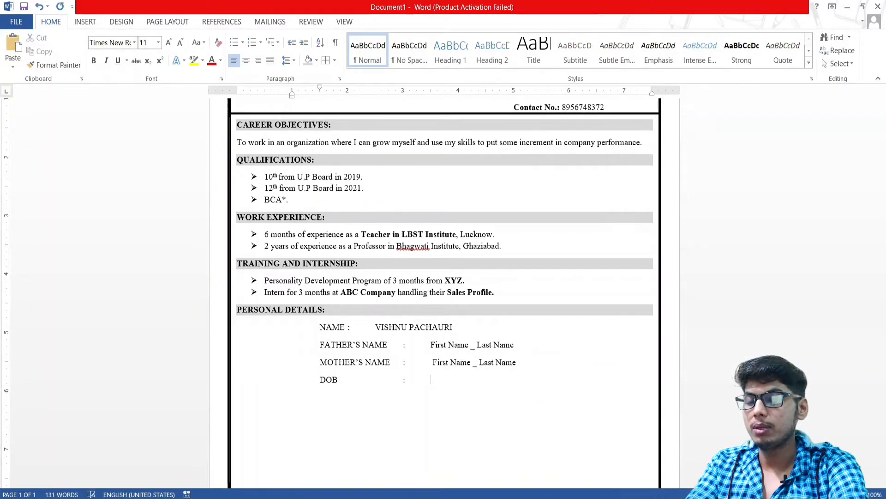
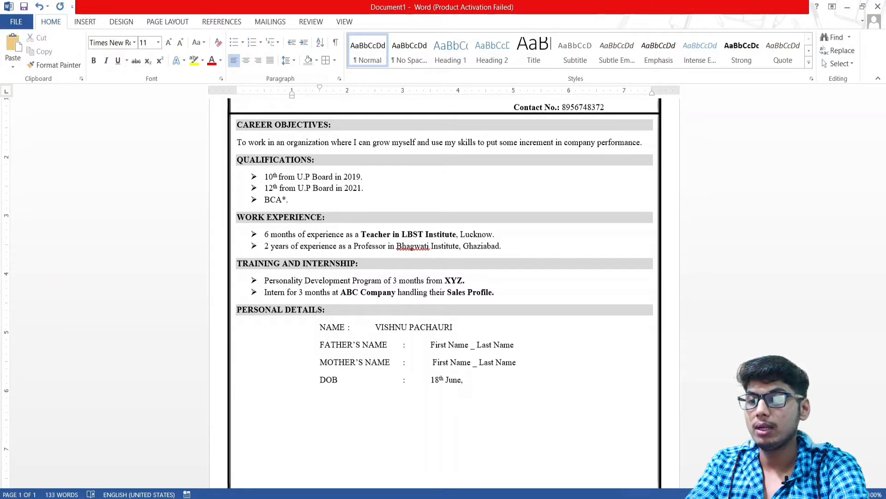
# Add a RELIGION row with the value HINDU, tab-aligned like the rows above
pyautogui.press('Return')
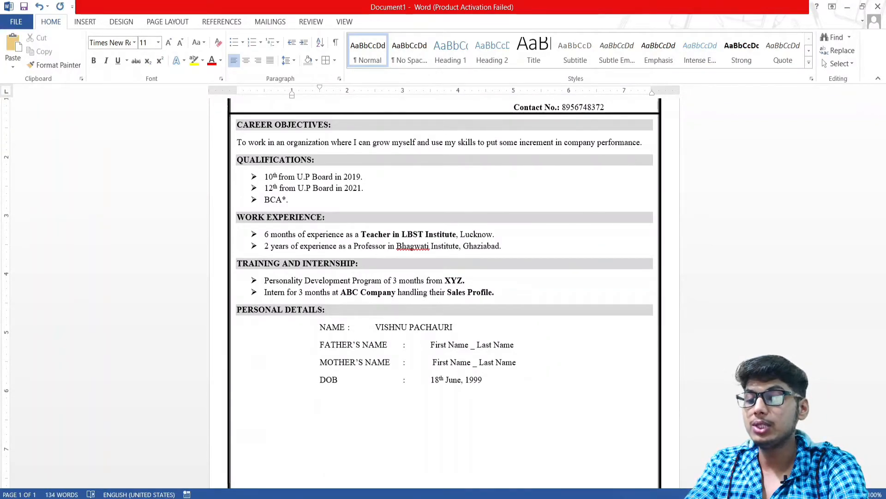
pyautogui.write('religion')
pyautogui.press('BackSpace')
pyautogui.press('BackSpace')
pyautogui.press('BackSpace')
pyautogui.press('BackSpace')
pyautogui.press('BackSpace')
pyautogui.press('BackSpace')
pyautogui.write('RELIGION')
pyautogui.press('Tab')
pyautogui.write(':')
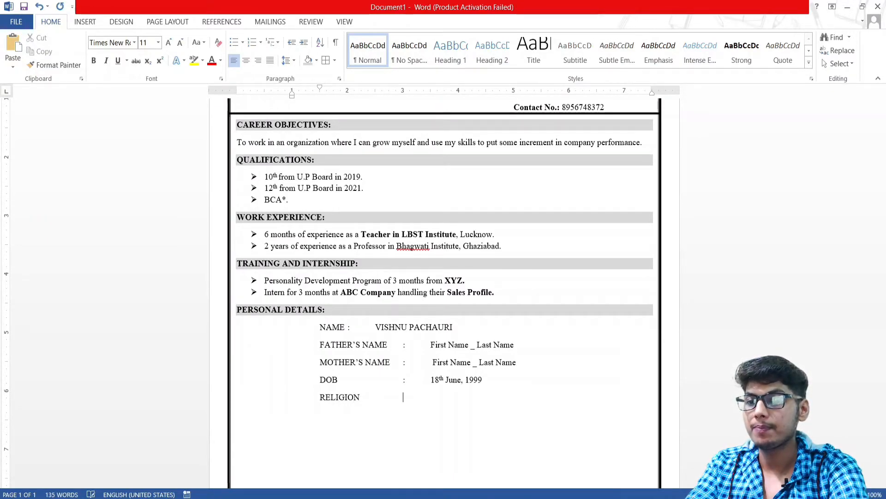
pyautogui.press('Tab')
pyautogui.write('HINDU')
# Add a MARRITAL STATUS : UNMARRIED row and begin a LANGUAGE label below it
pyautogui.press('Return')
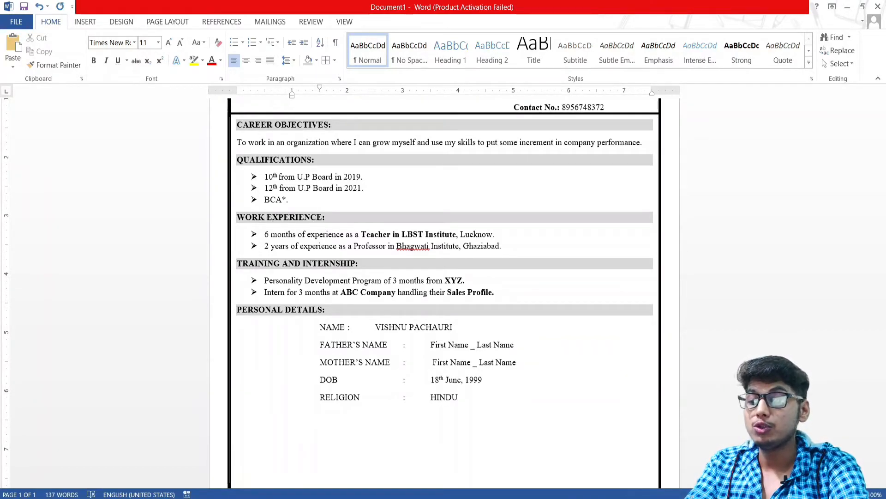
pyautogui.write('MA')
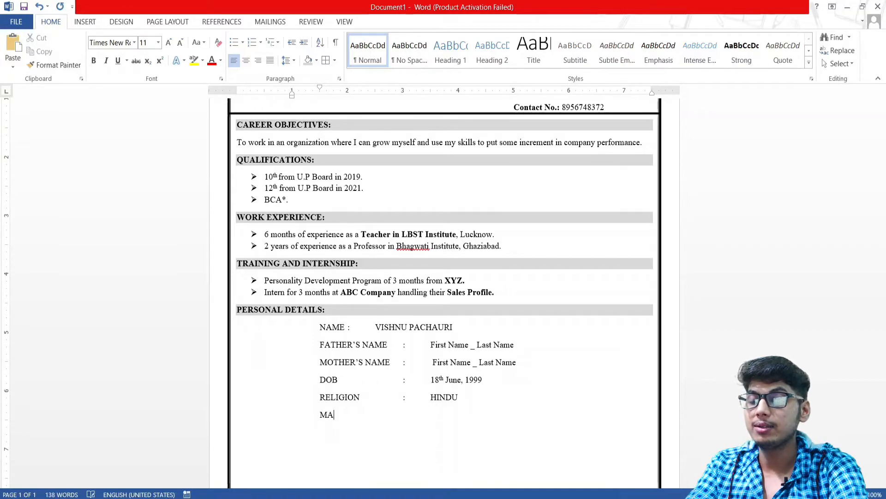
pyautogui.write('RRIE')
pyautogui.press('BackSpace')
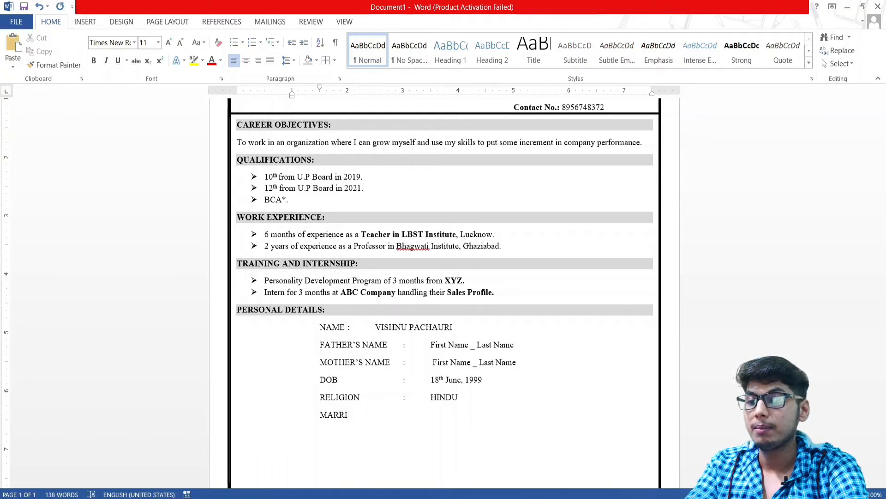
pyautogui.write('TAL ')
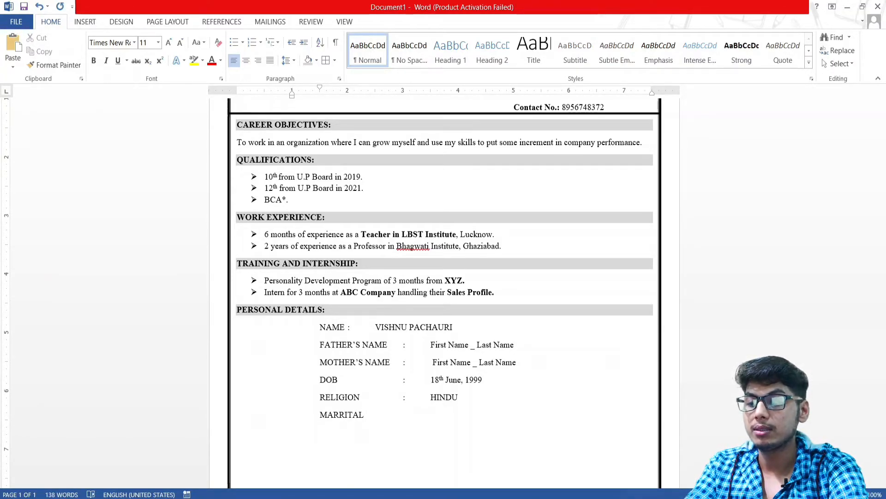
pyautogui.write('STATUS')
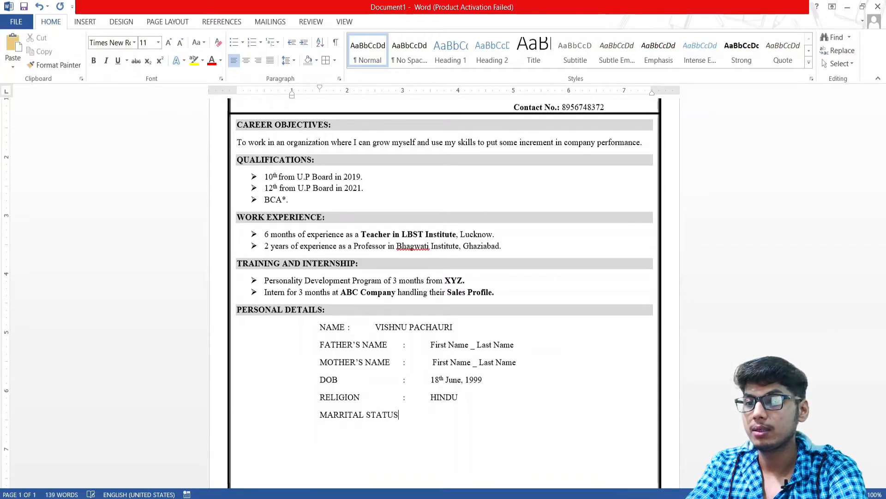
pyautogui.write('  :  U')
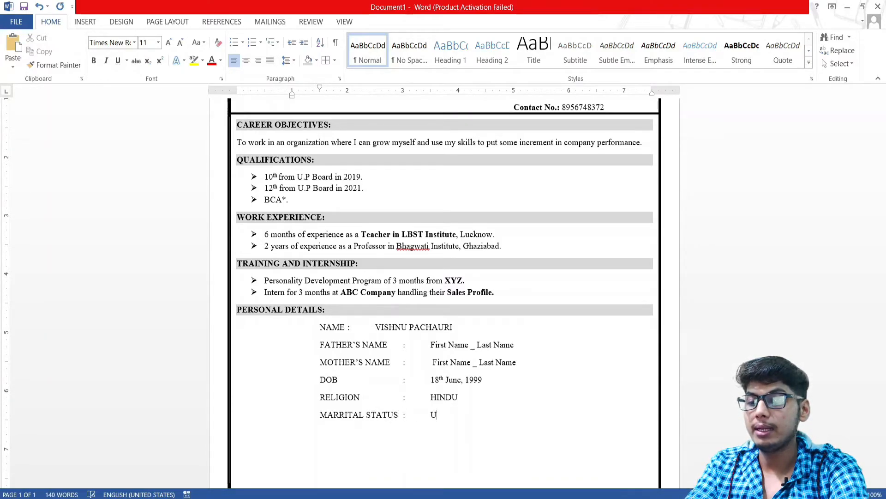
pyautogui.write('NMARRIED')
pyautogui.press('Return')
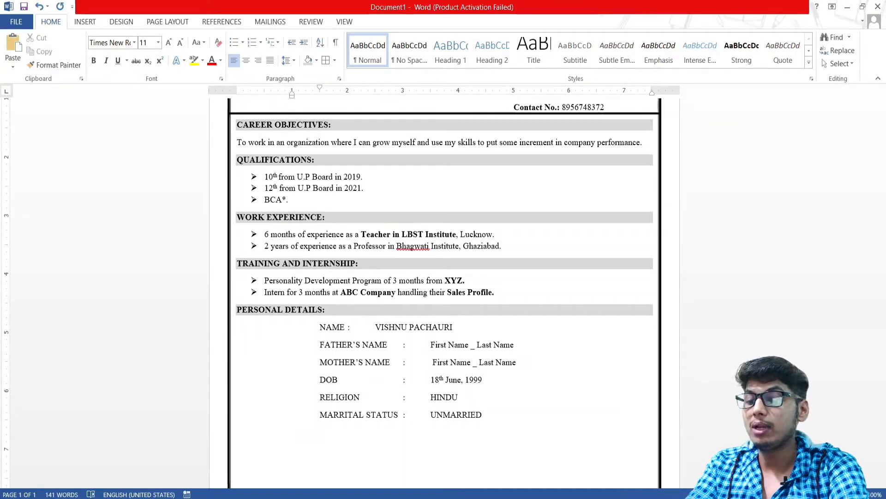
pyautogui.write('LANGUAGE')
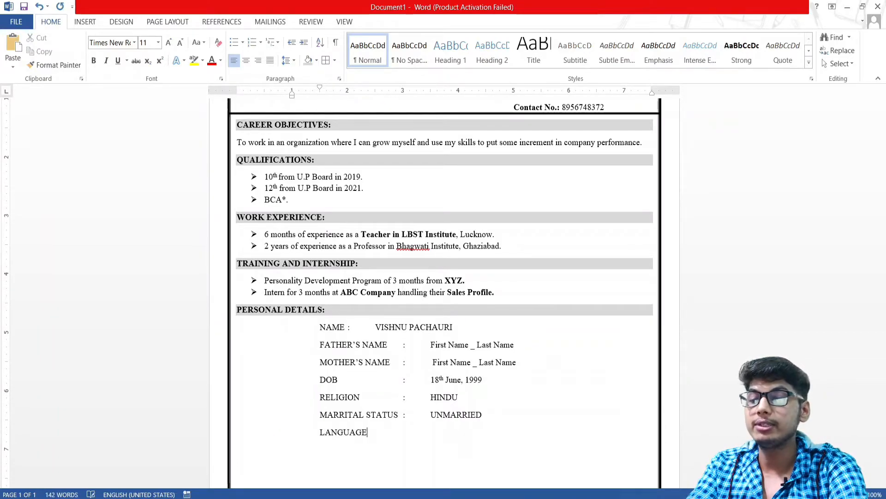
pyautogui.write(' KNOW')
# Finish the LANGUAGES row with HINDI, ENGLISH, PUNJABI, MARATHI after a tab-aligned colon
pyautogui.press('BackSpace')
pyautogui.press('BackSpace')
pyautogui.press('BackSpace')
pyautogui.press('BackSpace')
pyautogui.press('BackSpace')
pyautogui.write('S')
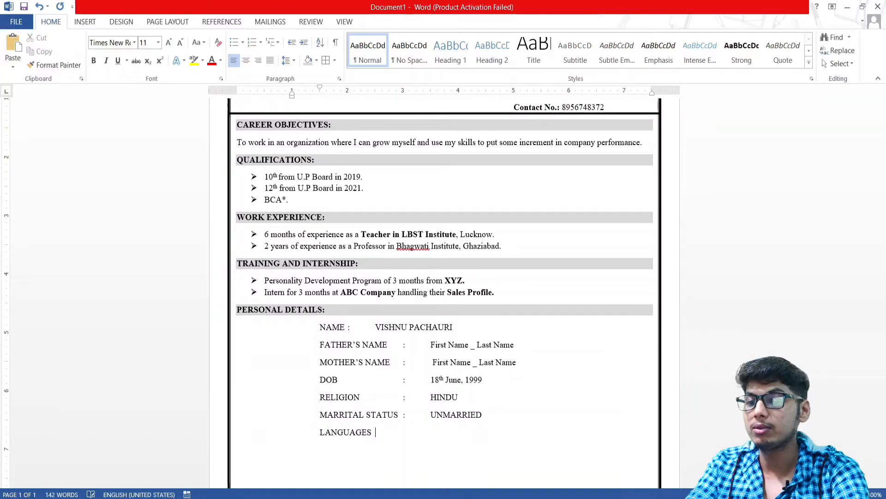
pyautogui.press('Tab')
pyautogui.write(':')
pyautogui.press('Tab')
pyautogui.write('ENLG')
pyautogui.press('BackSpace')
pyautogui.press('BackSpace')
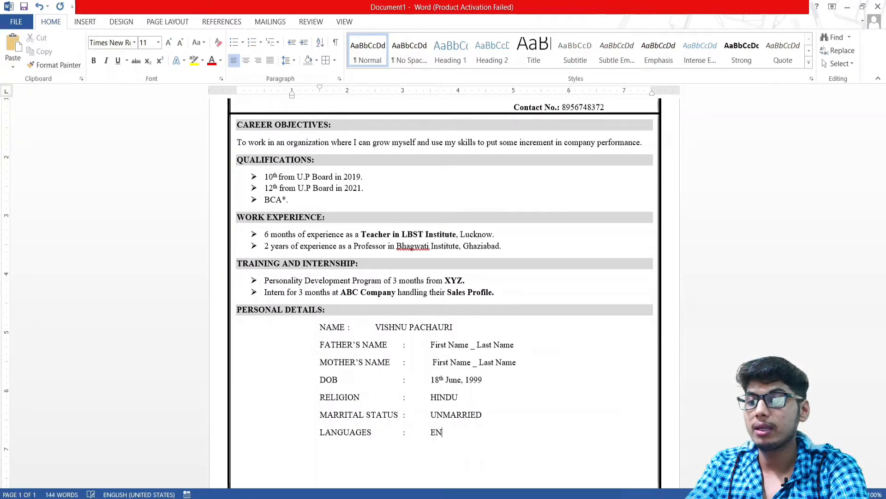
pyautogui.write('NG')
pyautogui.press('BackSpace')
pyautogui.press('BackSpace')
pyautogui.press('BackSpace')
pyautogui.press('BackSpace')
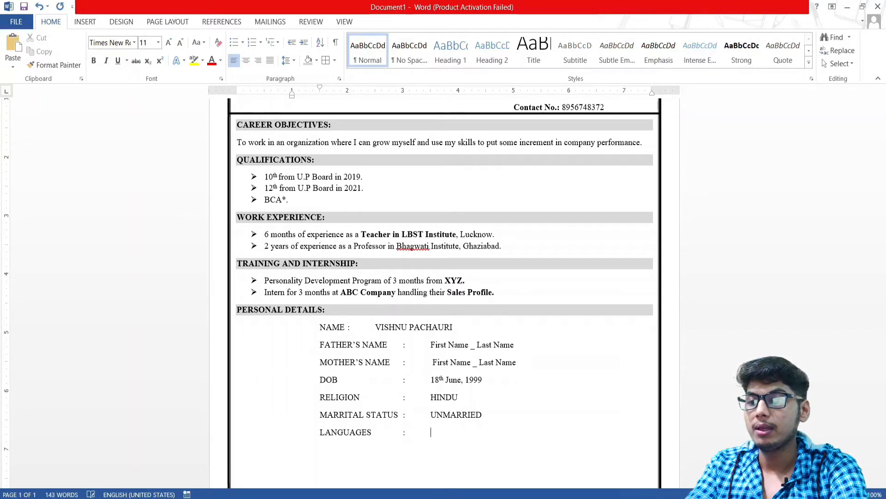
pyautogui.write('HINDI, ENGLISH')
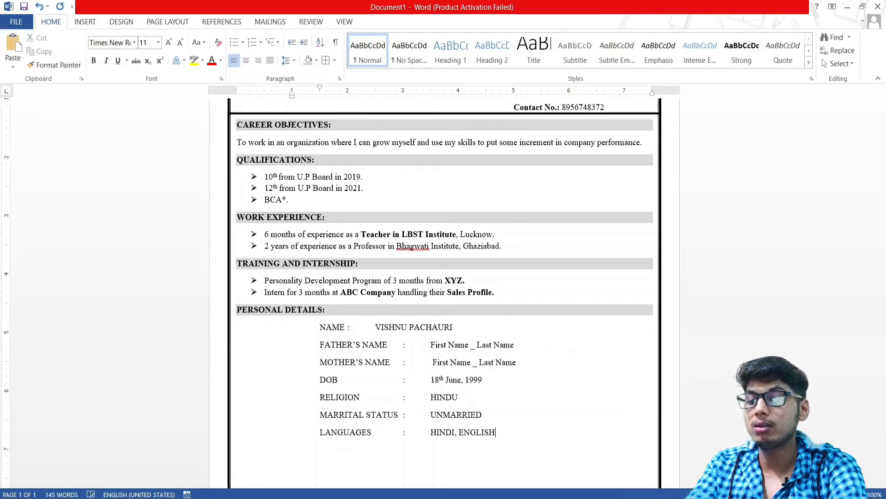
pyautogui.write(', PUNJABI, MARATHI')
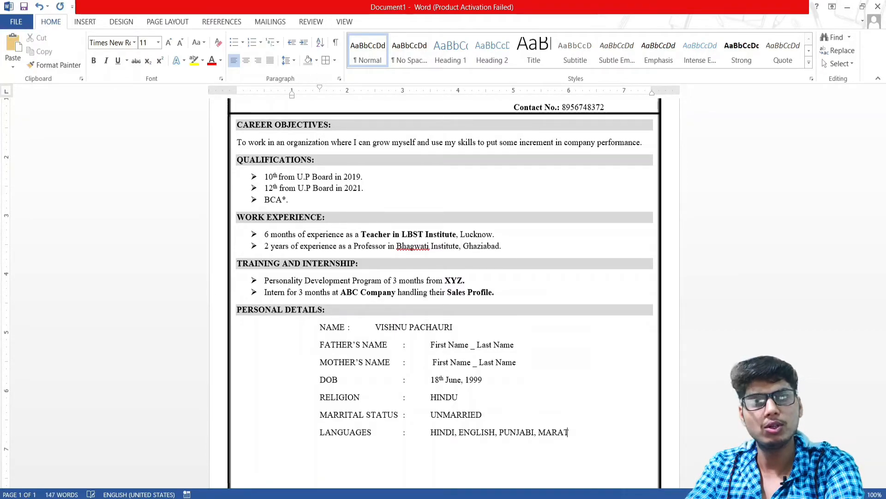
pyautogui.press('Return')
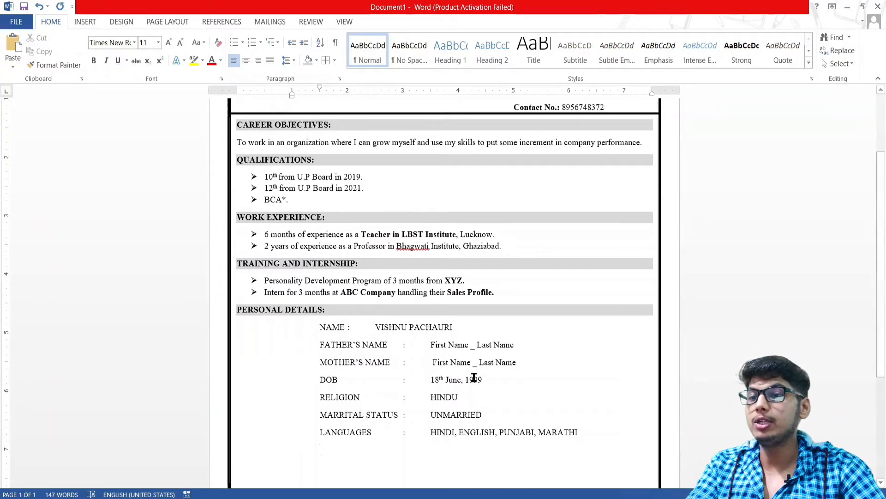
# Push the NAME colon right with a tab and enlarge the Personal Details list to 12 pt
pyautogui.scroll(-3, 451, 390)
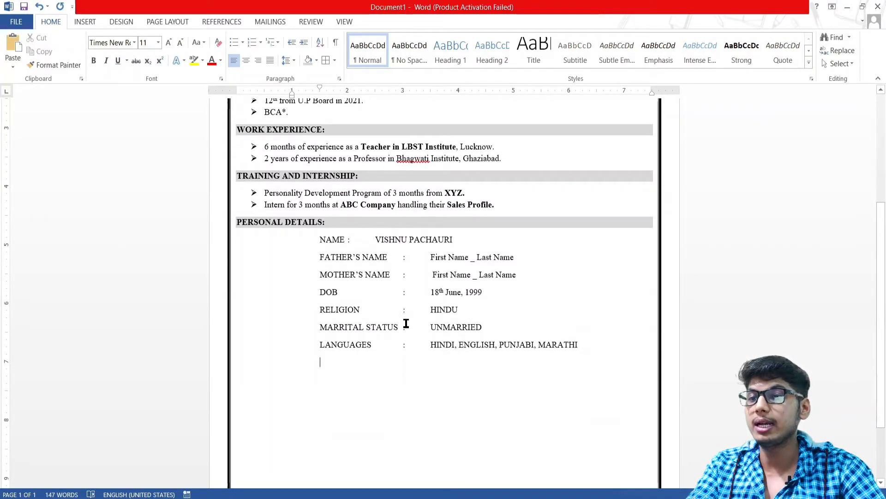
pyautogui.click(347, 240)
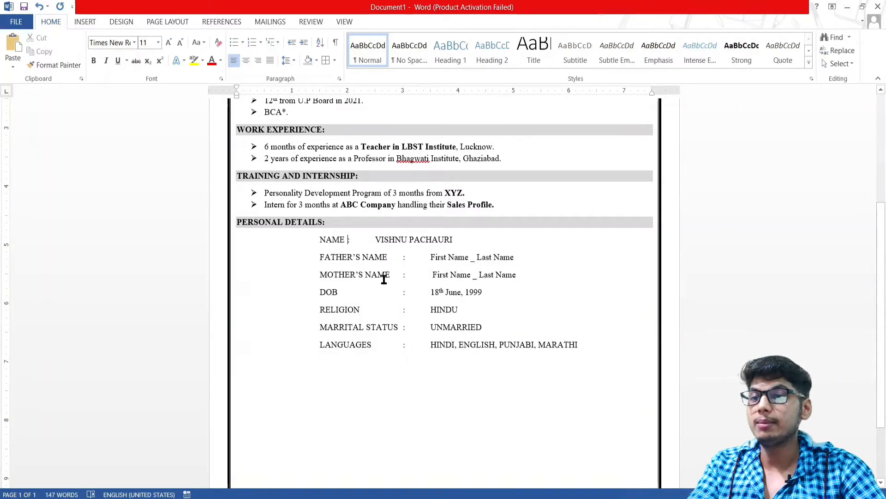
pyautogui.press('Tab')
pyautogui.press('Tab')
pyautogui.moveTo(591, 348); pyautogui.dragTo(320, 246)
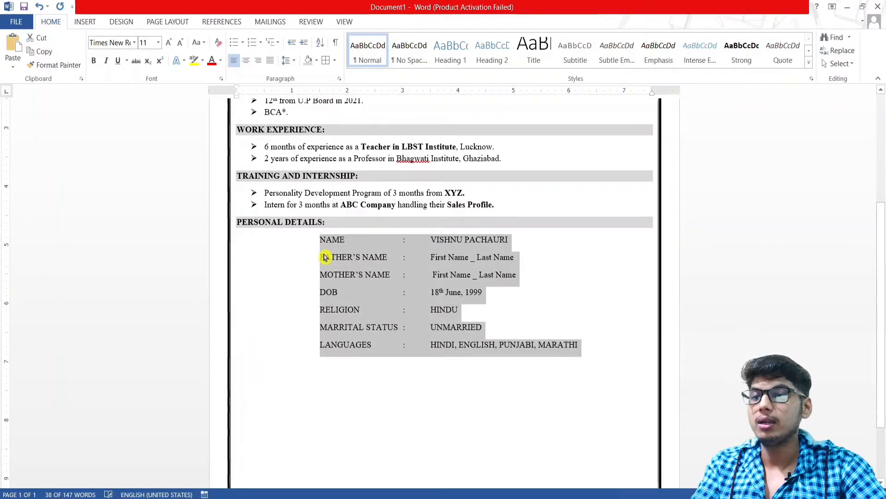
pyautogui.hotkey('ctrl', 'shift', '.')
# Add tabs before the RELIGION, DOB, MOTHER'S NAME and FATHER'S NAME colons to align them
pyautogui.click(438, 334)
pyautogui.click(403, 314)
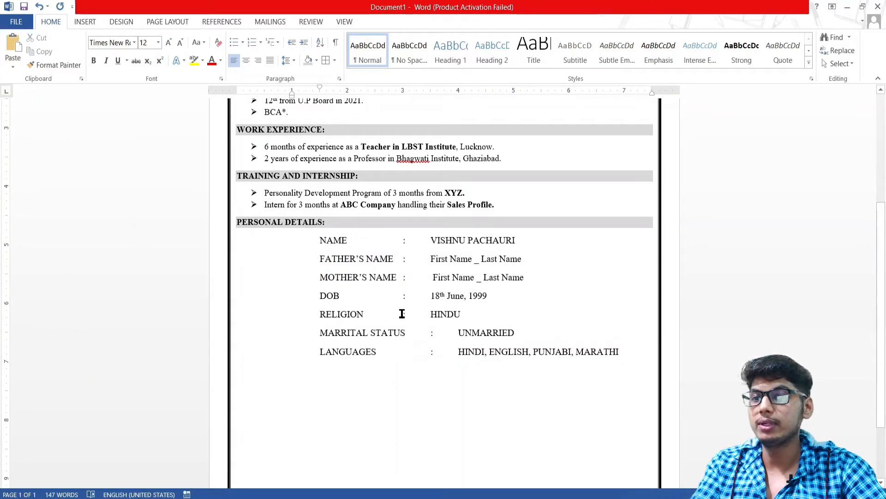
pyautogui.press('Tab')
pyautogui.click(405, 296)
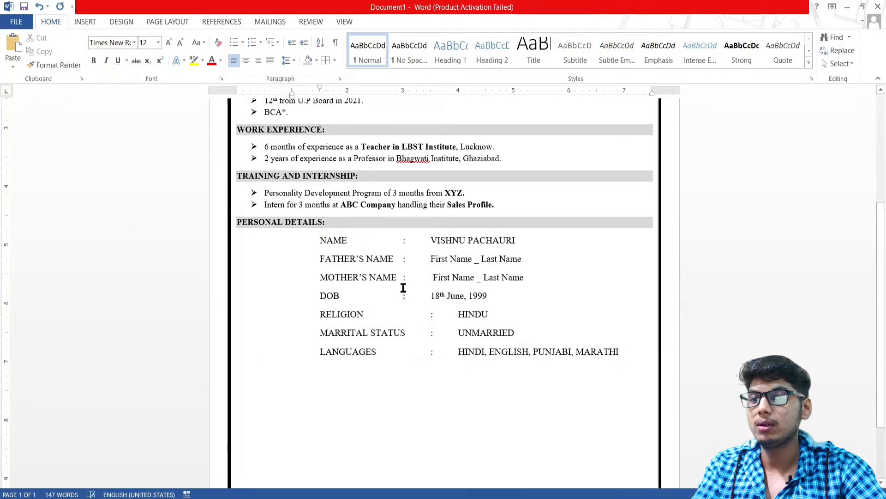
pyautogui.press('Tab')
pyautogui.click(404, 278)
pyautogui.press('Tab')
pyautogui.click(404, 259)
pyautogui.press('Tab')
pyautogui.click(404, 240)
pyautogui.press('Tab')
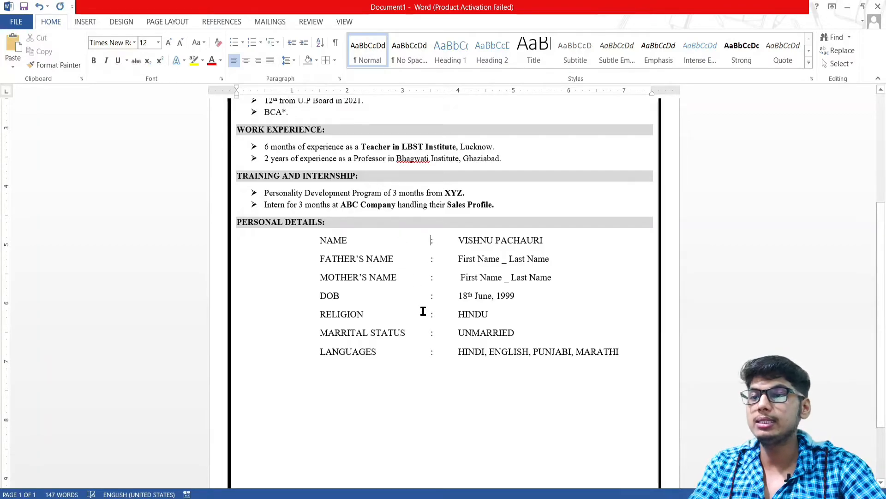
# Make the whole Personal Details list, NAME through MARATHI, bold
pyautogui.click(320, 240)
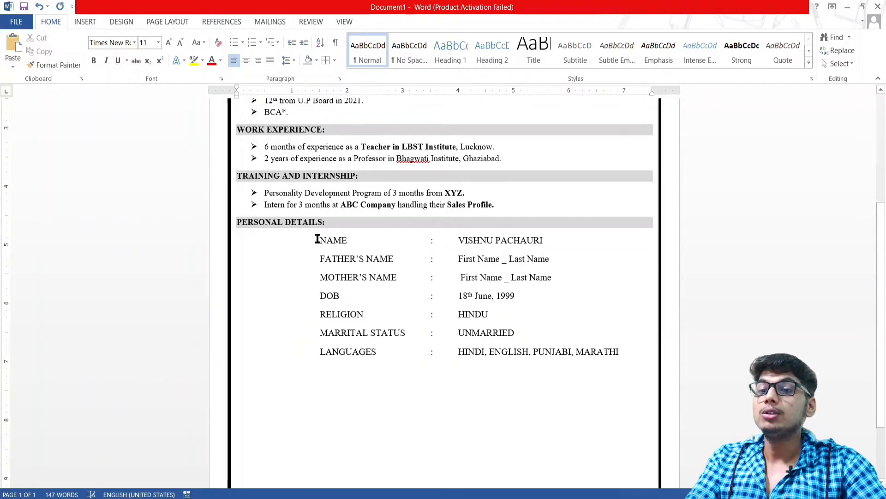
pyautogui.click(632, 348)
pyautogui.moveTo(626, 358); pyautogui.dragTo(316, 244)
pyautogui.hotkey('ctrl', 'b')
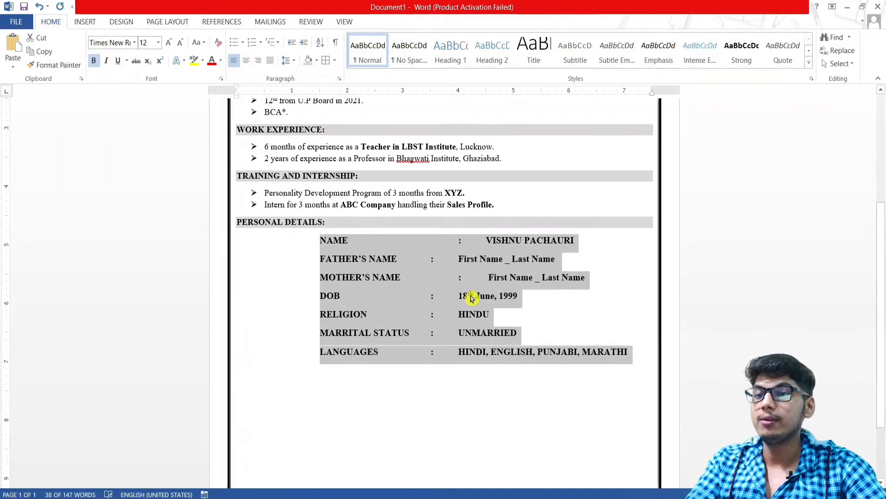
# Remove the extra gaps before the MOTHER'S NAME and NAME colons so all colons line up
pyautogui.click(463, 279)
pyautogui.press('BackSpace')
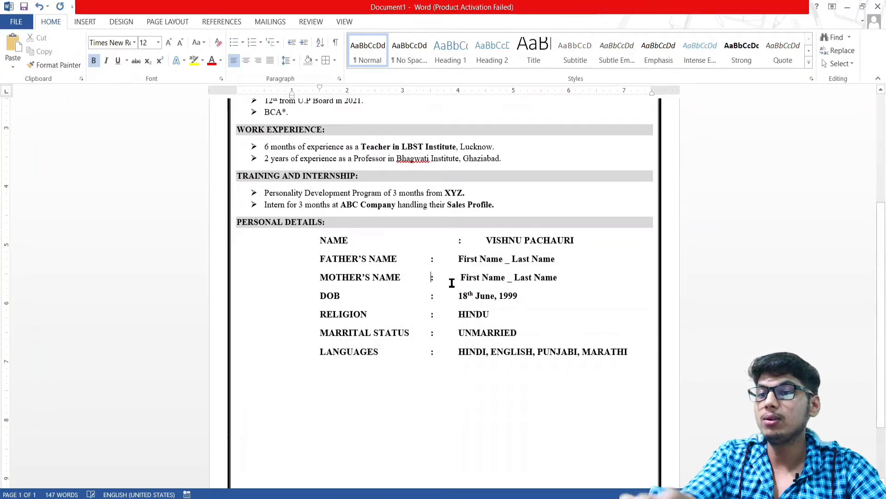
pyautogui.click(458, 240)
pyautogui.press('BackSpace')
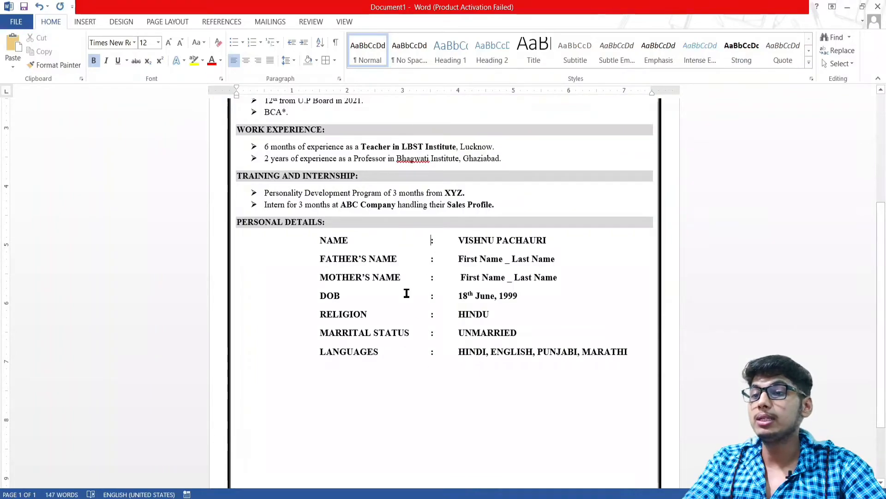
pyautogui.scroll(-3, 392, 342)
pyautogui.scroll(3, 338, 295)
pyautogui.click(305, 383)
# Duplicate the shaded PERSONAL DETAILS: heading below LANGUAGES and retype it as DECLARATION:
pyautogui.doubleClick(290, 223)
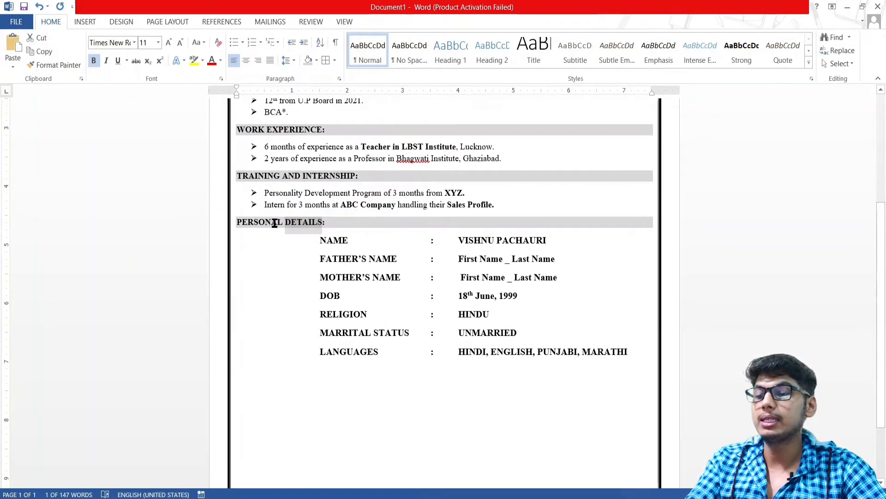
pyautogui.tripleClick(275, 224)
pyautogui.hotkey('ctrl', 'c')
pyautogui.click(262, 372)
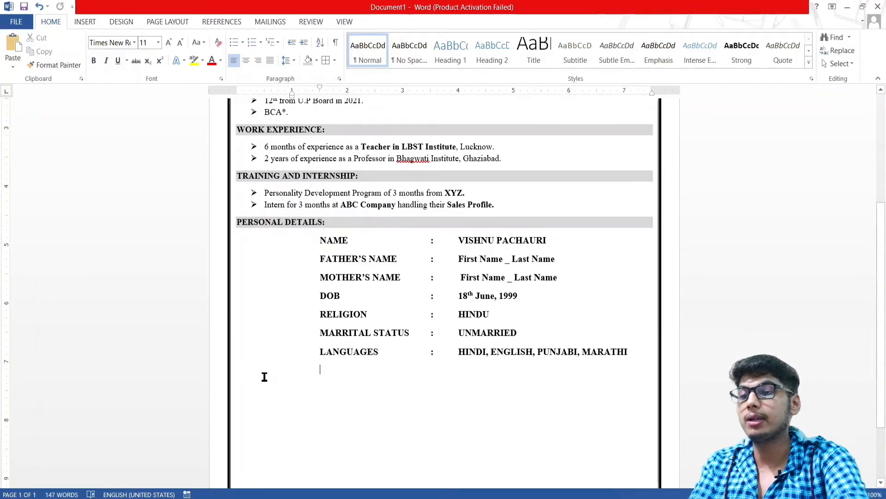
pyautogui.hotkey('ctrl', 'v')
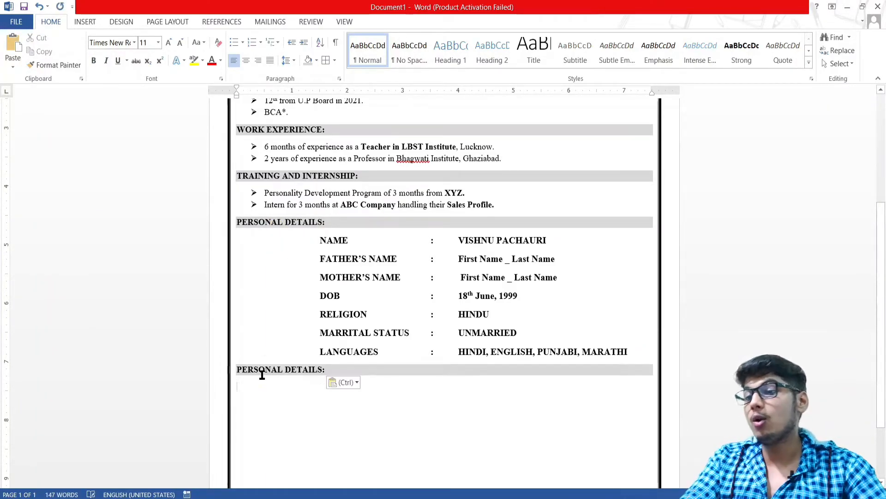
pyautogui.click(322, 370)
pyautogui.press('BackSpace')
pyautogui.press('BackSpace')
pyautogui.press('BackSpace')
pyautogui.press('BackSpace')
pyautogui.press('BackSpace')
pyautogui.press('BackSpace')
pyautogui.press('BackSpace')
pyautogui.press('BackSpace')
pyautogui.press('BackSpace')
pyautogui.press('BackSpace')
pyautogui.press('BackSpace')
pyautogui.press('BackSpace')
pyautogui.press('BackSpace')
pyautogui.press('BackSpace')
pyautogui.press('BackSpace')
pyautogui.press('BackSpace')
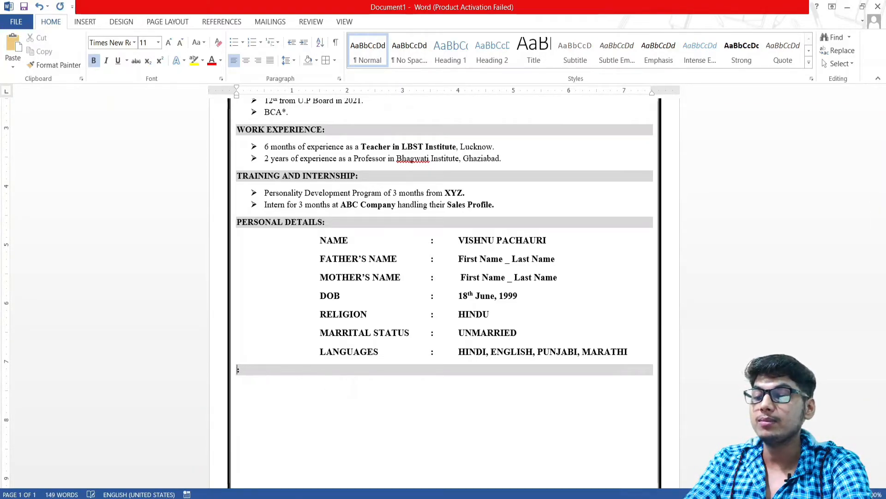
pyautogui.write('DECLARATION')
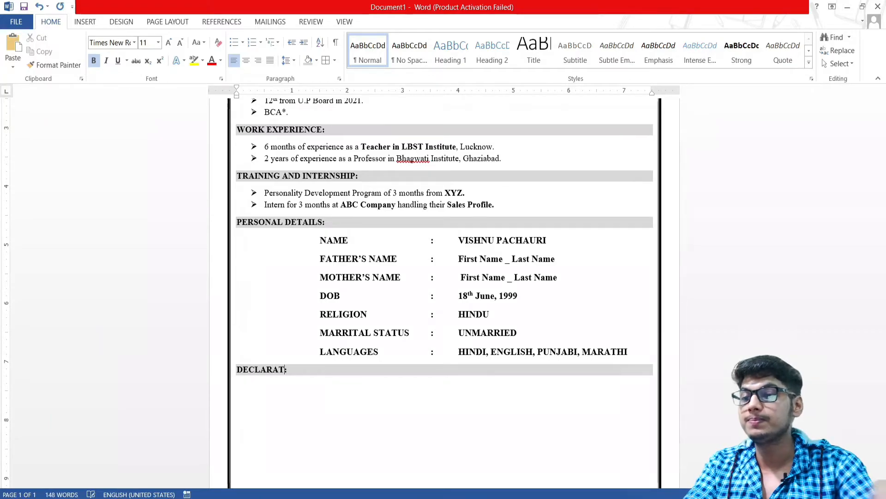
# Type 'I hereby declare that the above information is true and best to my knowledge' beneath it
pyautogui.click(326, 386)
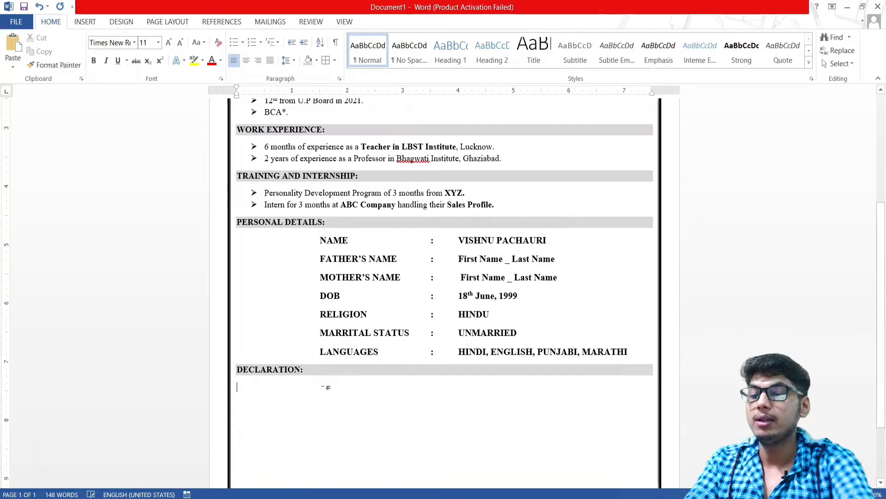
pyautogui.write('I hereby declare that that')
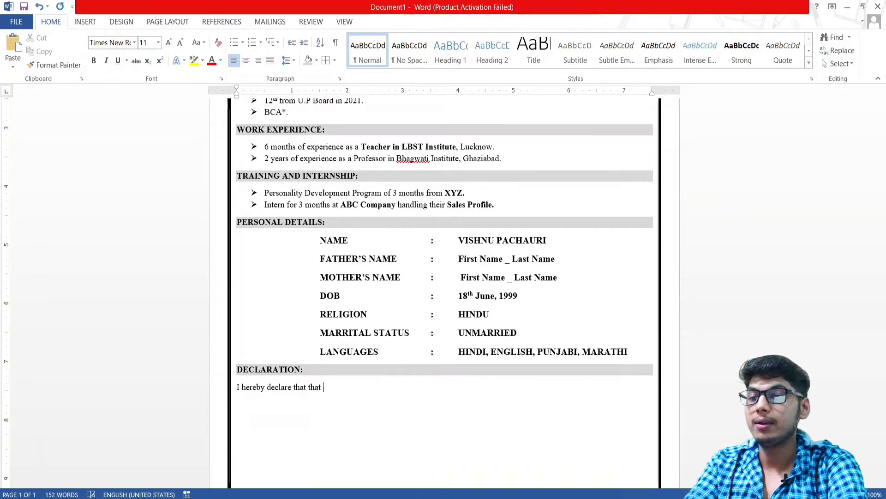
pyautogui.press('BackSpace')
pyautogui.press('BackSpace')
pyautogui.press('BackSpace')
pyautogui.press('BackSpace')
pyautogui.write('he above in')
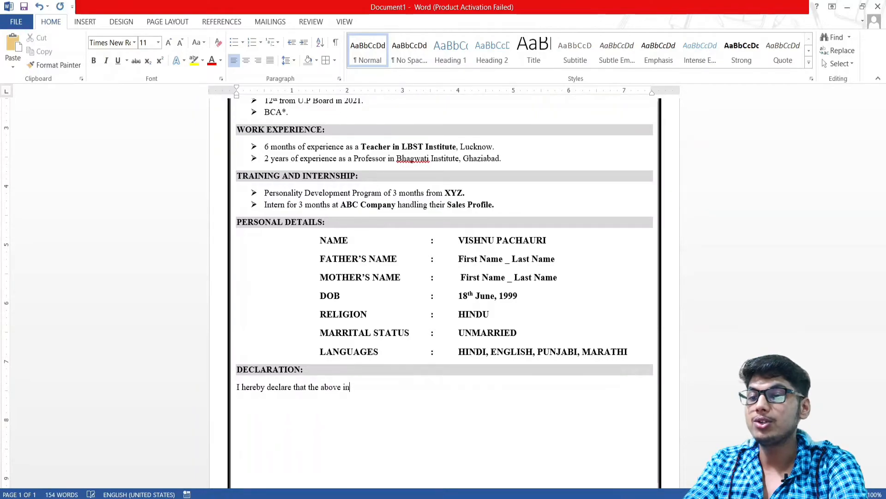
pyautogui.write('formation is true and best to my kno')
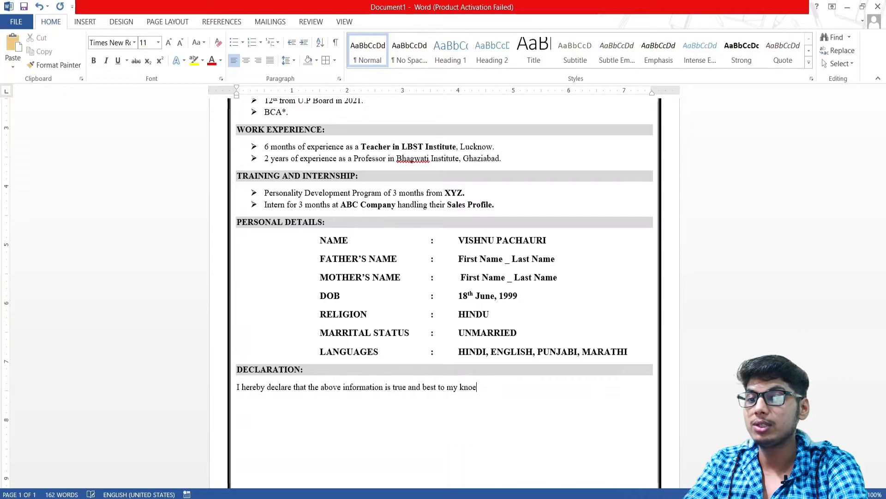
pyautogui.write('wledge')
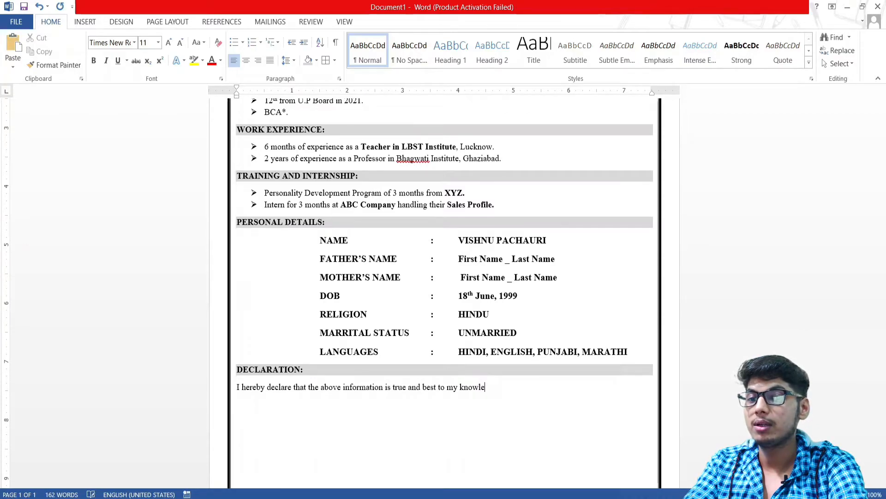
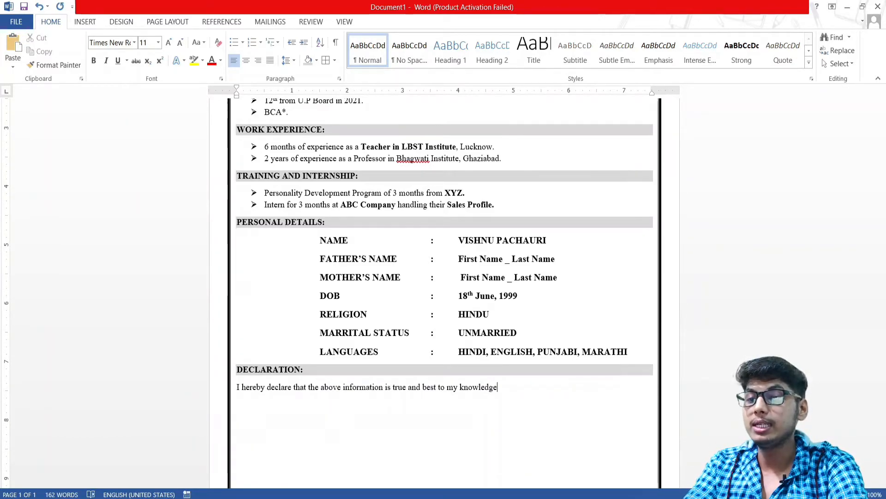
# End the declaration with 'and belief.' and begin a Date line below it
pyautogui.write('and belief. ')
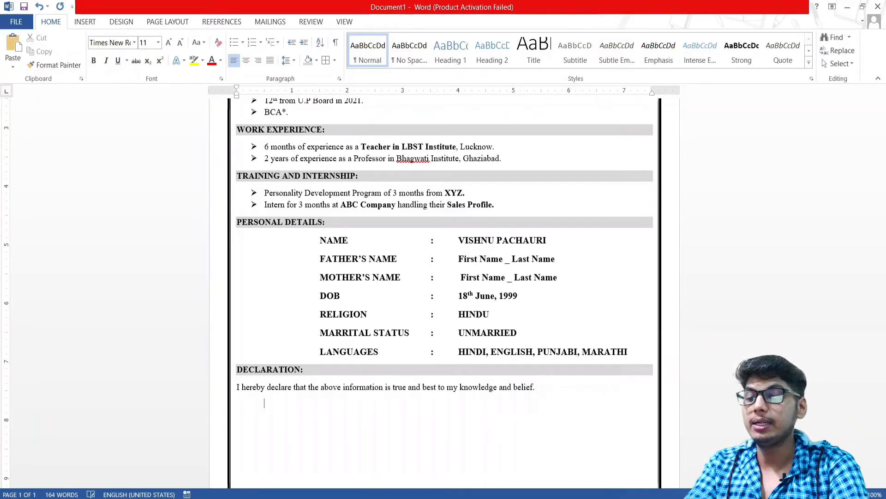
pyautogui.write('at')
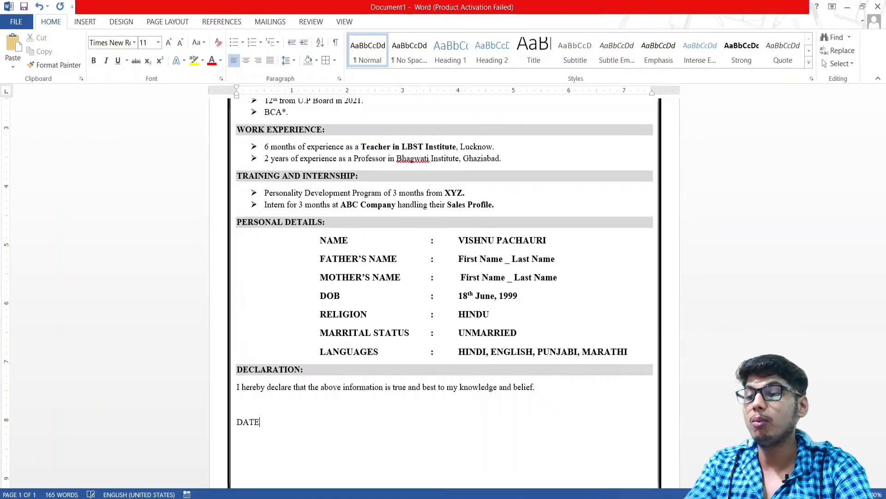
# Make the DATE: label bold, add a dotted fill-in after it, and start a PLACE line
pyautogui.hotkey('shift', 'Left')
pyautogui.hotkey('shift', 'Left')
pyautogui.hotkey('shift', 'Left')
pyautogui.hotkey('shift', 'Left')
pyautogui.hotkey('shift', 'Left')
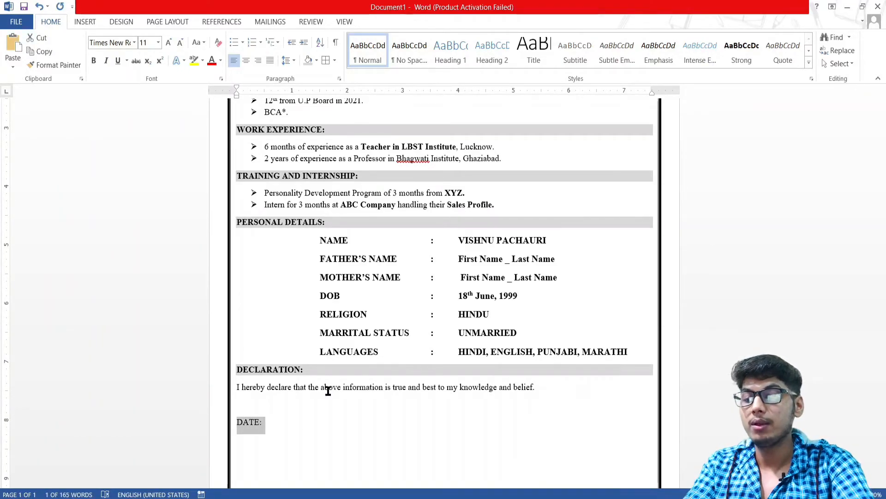
pyautogui.hotkey('ctrl', 'b')
pyautogui.press('Right')
pyautogui.write('..........................')
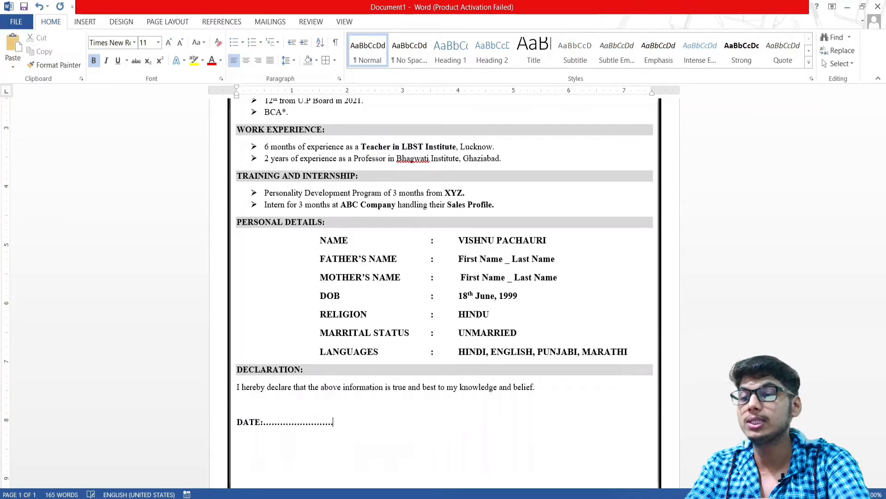
pyautogui.press('Return')
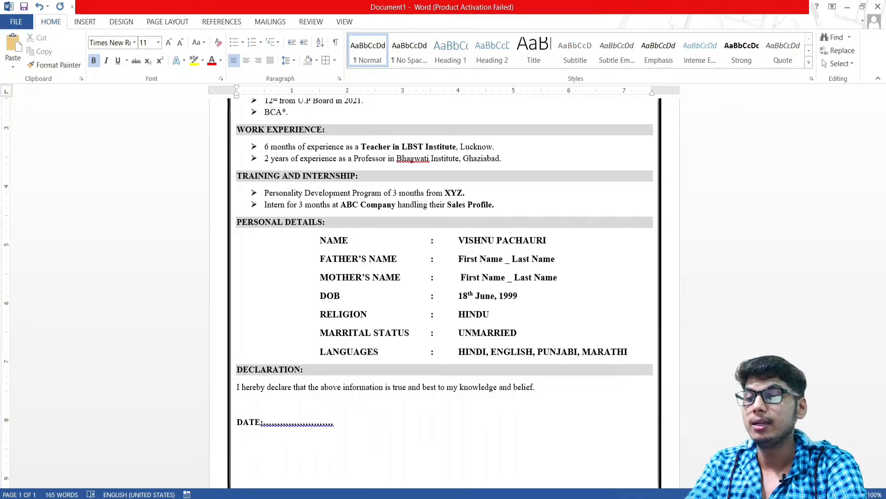
pyautogui.write('PLACE:')
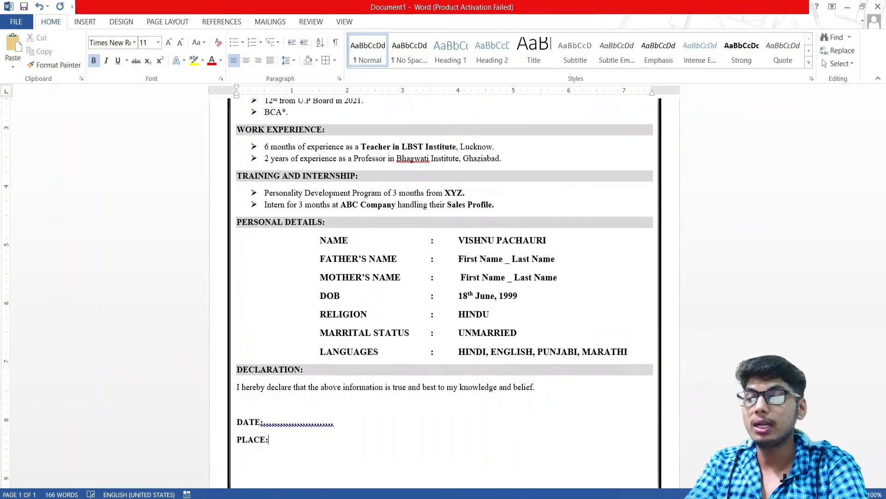
# Tidy the spacing around the DATE: and PLACE: colons
pyautogui.click(261, 422)
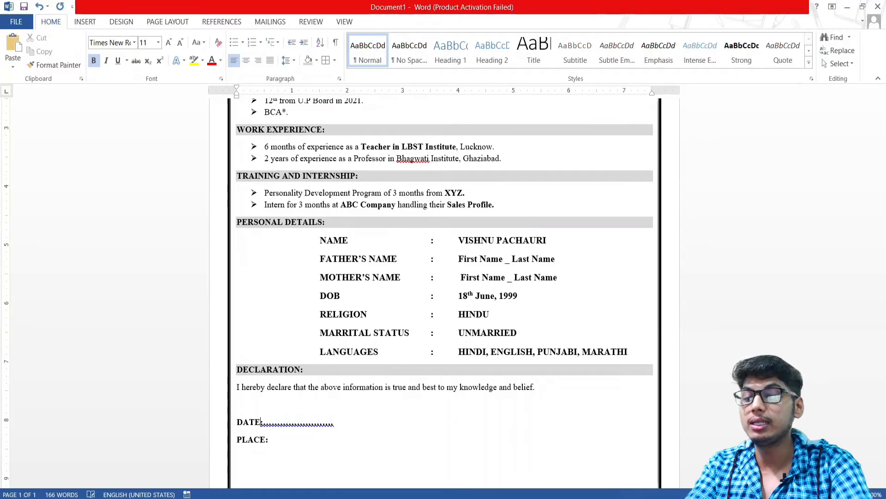
pyautogui.press('BackSpace')
pyautogui.press('Down')
pyautogui.press('Right')
pyautogui.press('Up')
pyautogui.press('Left')
pyautogui.press('Left')
pyautogui.press('BackSpace')
pyautogui.press('Right')
pyautogui.press('Down')
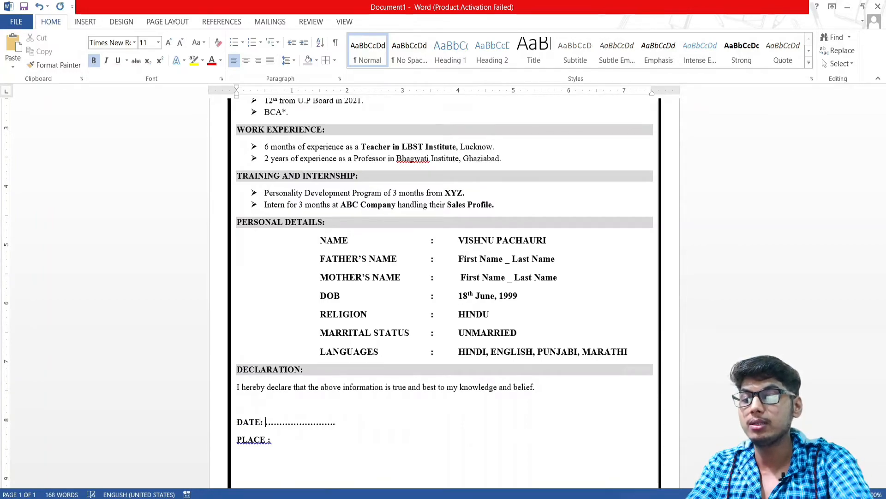
pyautogui.press('BackSpace')
pyautogui.press('Right')
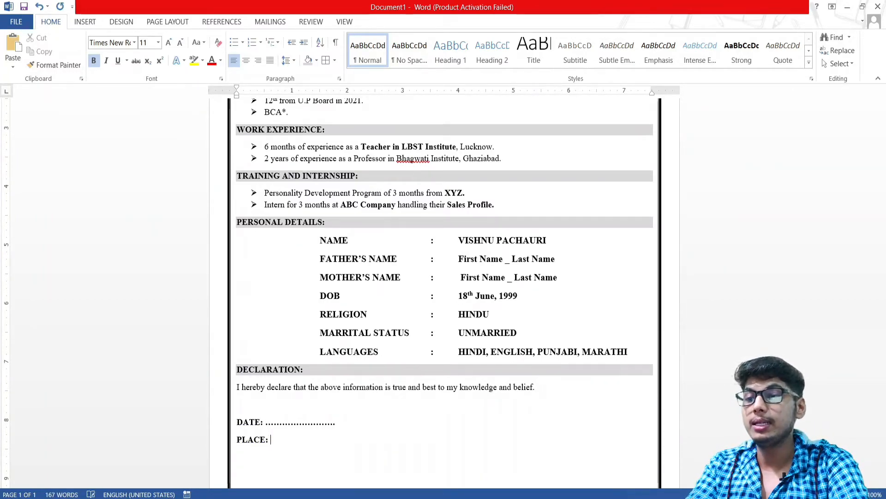
# Replace the dotted fill-ins after PLACE: and DATE: with underscore lines
pyautogui.write('........................')
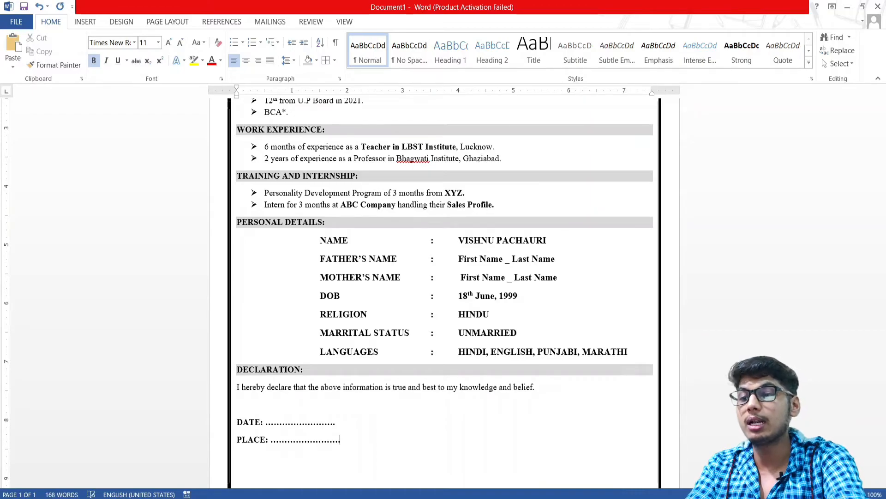
pyautogui.press('BackSpace')
pyautogui.press('BackSpace')
pyautogui.press('BackSpace')
pyautogui.press('BackSpace')
pyautogui.press('BackSpace')
pyautogui.press('BackSpace')
pyautogui.press('BackSpace')
pyautogui.press('BackSpace')
pyautogui.press('BackSpace')
pyautogui.press('BackSpace')
pyautogui.press('BackSpace')
pyautogui.press('BackSpace')
pyautogui.press('BackSpace')
pyautogui.press('BackSpace')
pyautogui.press('BackSpace')
pyautogui.press('BackSpace')
pyautogui.press('BackSpace')
pyautogui.press('BackSpace')
pyautogui.press('BackSpace')
pyautogui.press('BackSpace')
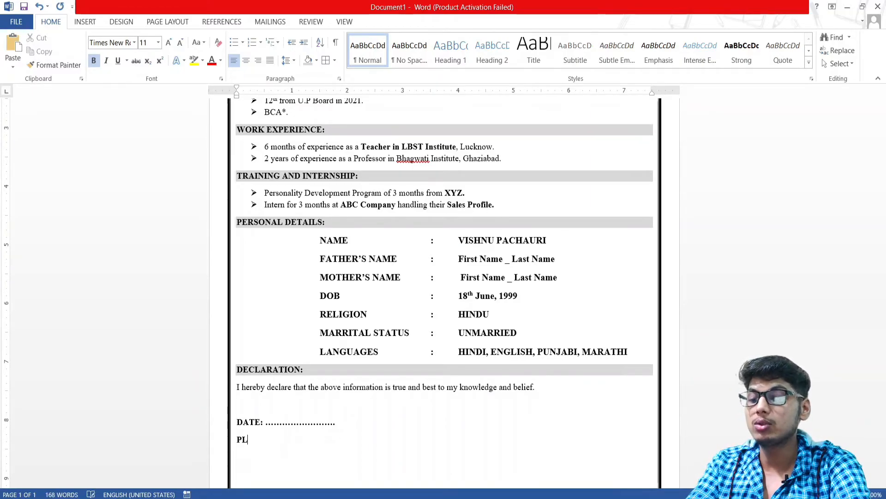
pyautogui.write('ACLE')
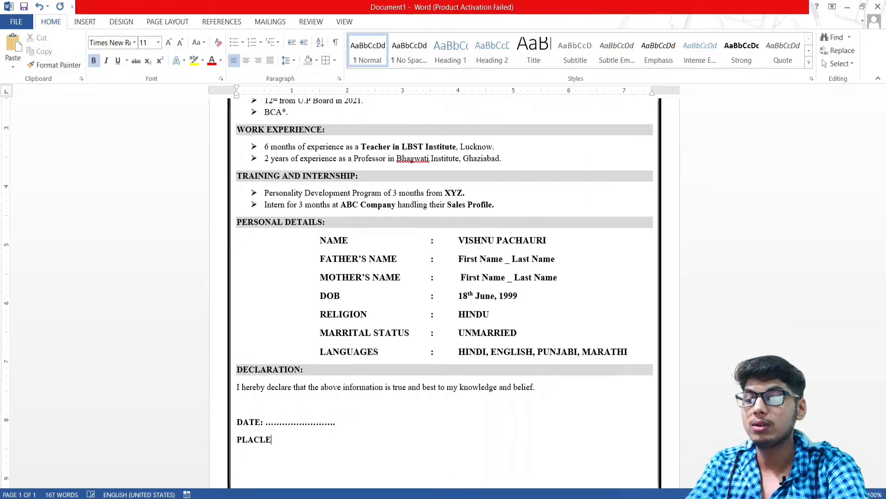
pyautogui.press('BackSpace')
pyautogui.press('BackSpace')
pyautogui.write('E:')
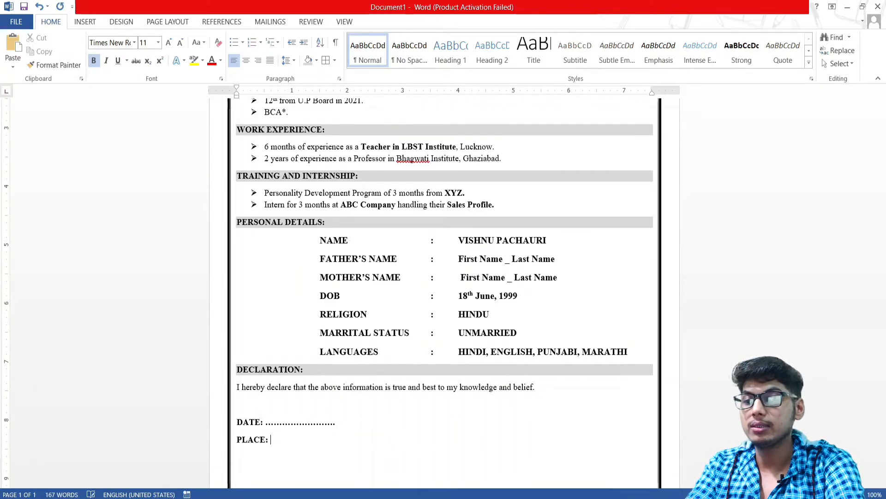
pyautogui.write(' _________________')
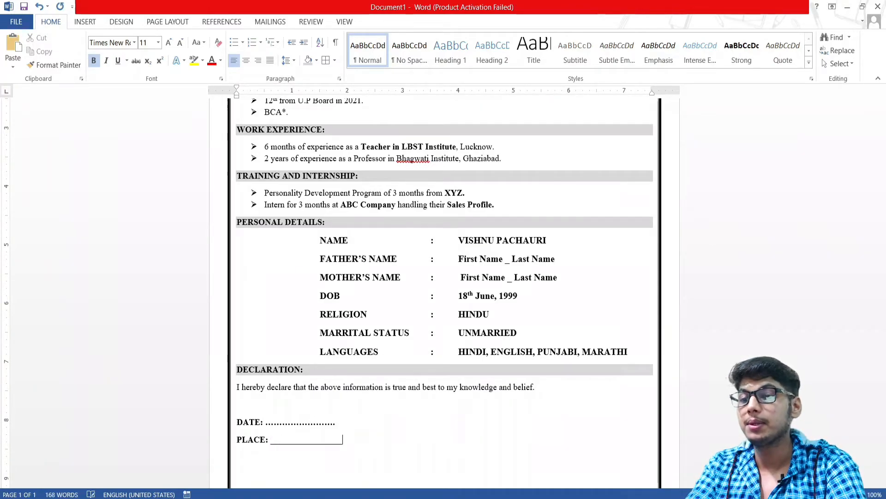
pyautogui.press('BackSpace')
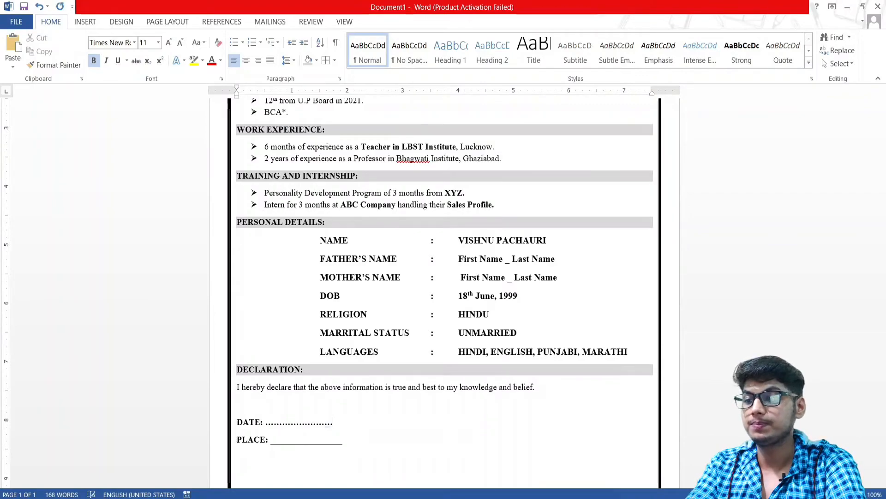
pyautogui.press('BackSpace')
pyautogui.press('BackSpace')
pyautogui.press('BackSpace')
pyautogui.press('BackSpace')
pyautogui.press('BackSpace')
pyautogui.press('BackSpace')
pyautogui.press('BackSpace')
pyautogui.press('BackSpace')
pyautogui.press('BackSpace')
pyautogui.press('BackSpace')
pyautogui.press('BackSpace')
pyautogui.press('BackSpace')
pyautogui.press('BackSpace')
pyautogui.press('BackSpace')
pyautogui.press('BackSpace')
pyautogui.hotkey('ctrl', 'z')
pyautogui.press('BackSpace')
pyautogui.press('BackSpace')
pyautogui.press('BackSpace')
pyautogui.press('BackSpace')
pyautogui.press('BackSpace')
pyautogui.press('BackSpace')
pyautogui.press('BackSpace')
pyautogui.press('BackSpace')
pyautogui.press('BackSpace')
pyautogui.write('______________________')
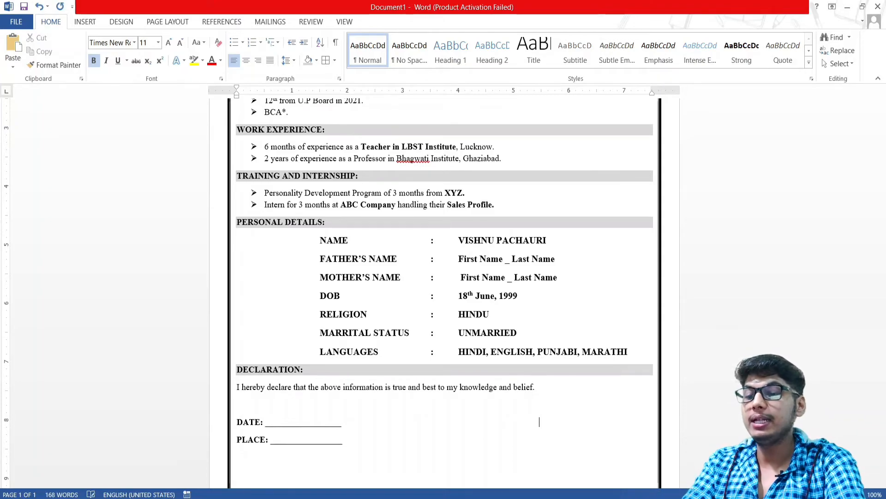
# Add a (SIGNATURE) label opposite the DATE line with the applicant's full name beneath it, shifted right
pyautogui.write('vishn')
pyautogui.press('BackSpace')
pyautogui.press('BackSpace')
pyautogui.press('BackSpace')
pyautogui.press('BackSpace')
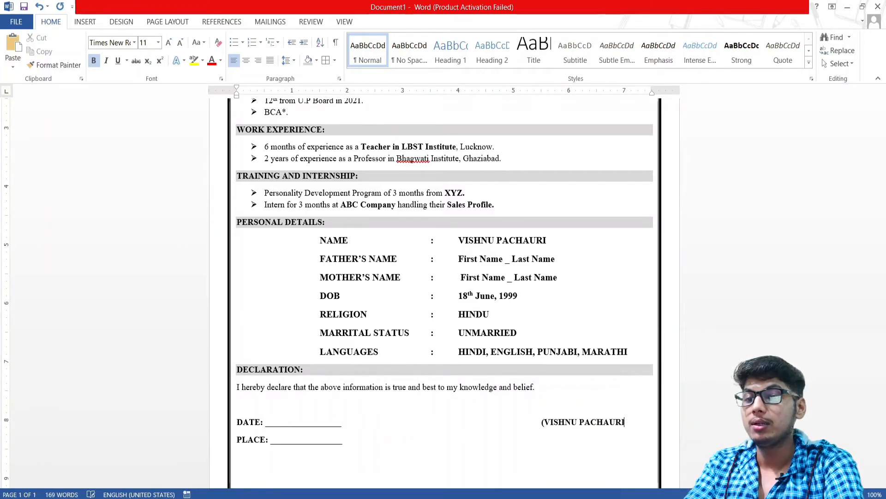
pyautogui.write(')')
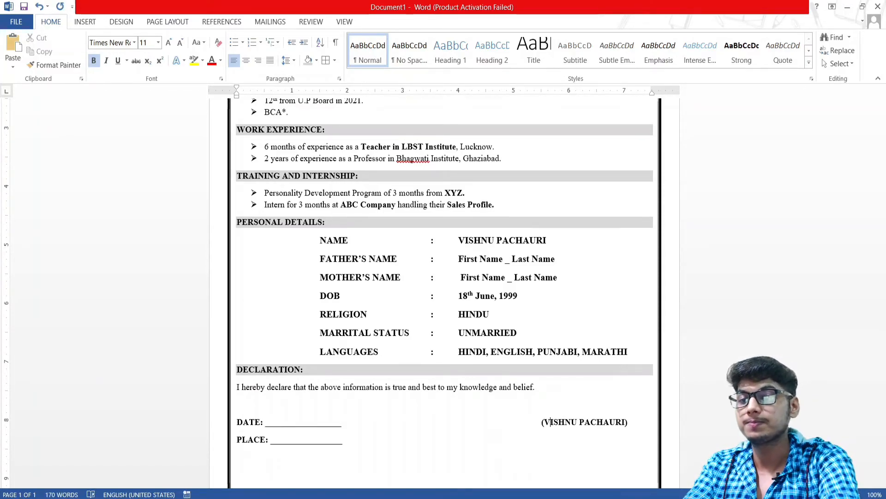
pyautogui.press('Delete')
pyautogui.press('Delete')
pyautogui.press('Delete')
pyautogui.press('Delete')
pyautogui.press('Delete')
pyautogui.press('Delete')
pyautogui.press('Delete')
pyautogui.press('Delete')
pyautogui.press('Delete')
pyautogui.press('Delete')
pyautogui.press('Delete')
pyautogui.press('Delete')
pyautogui.press('Delete')
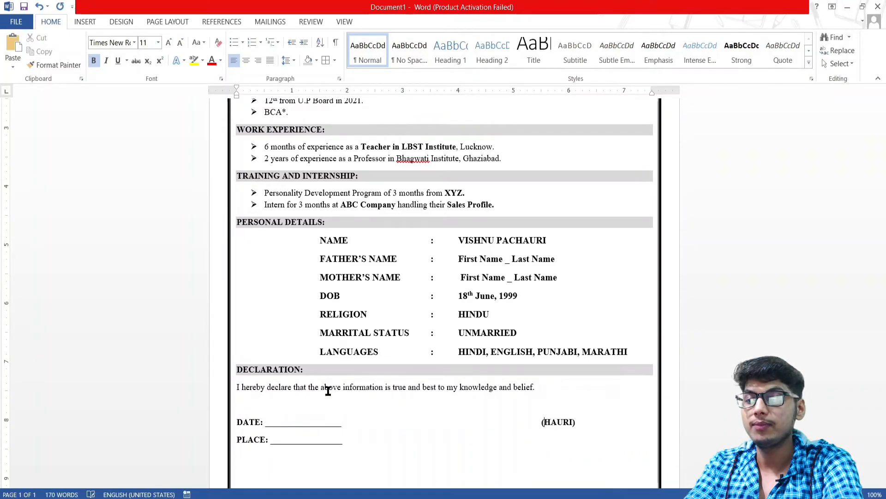
pyautogui.press('Delete')
pyautogui.press('Delete')
pyautogui.write('SIGN')
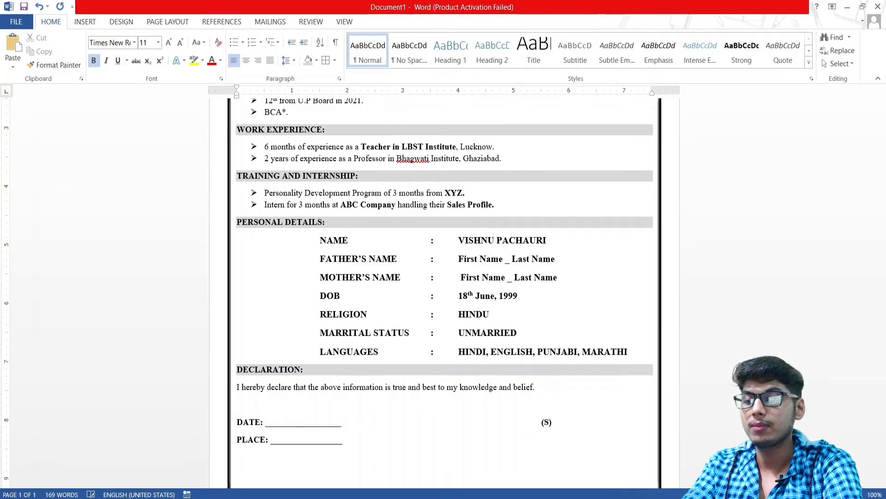
pyautogui.write('ATURE')
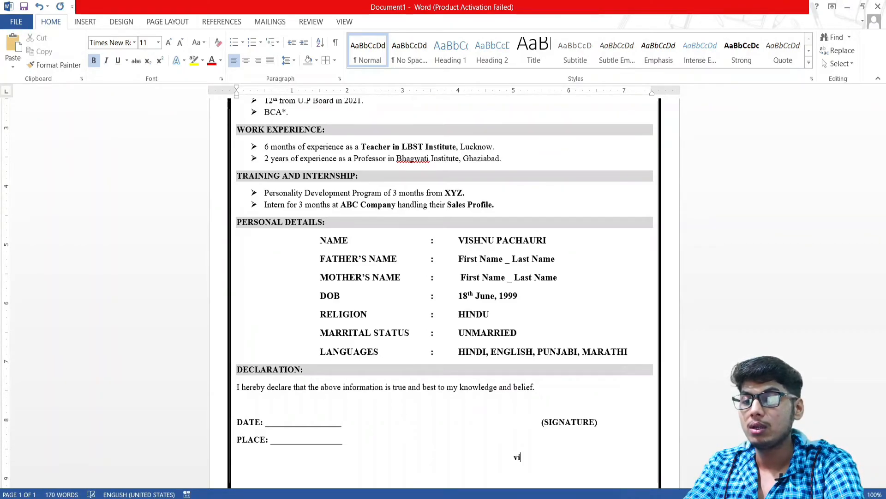
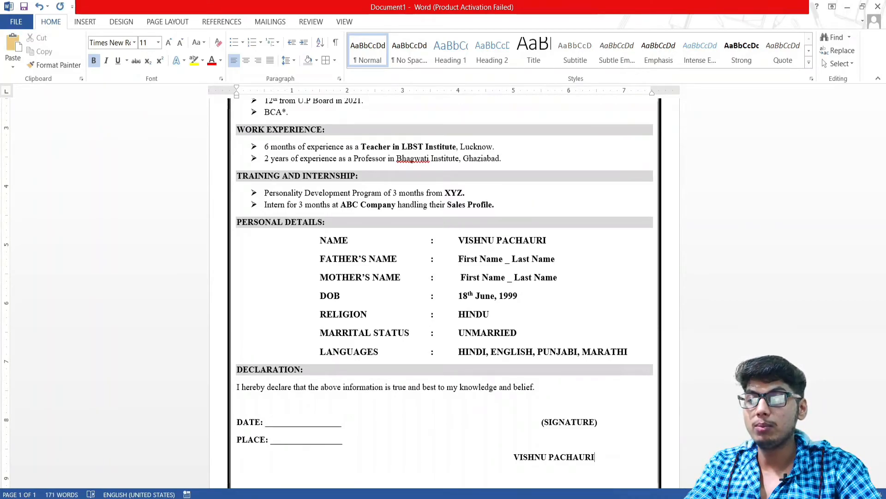
pyautogui.press('Home')
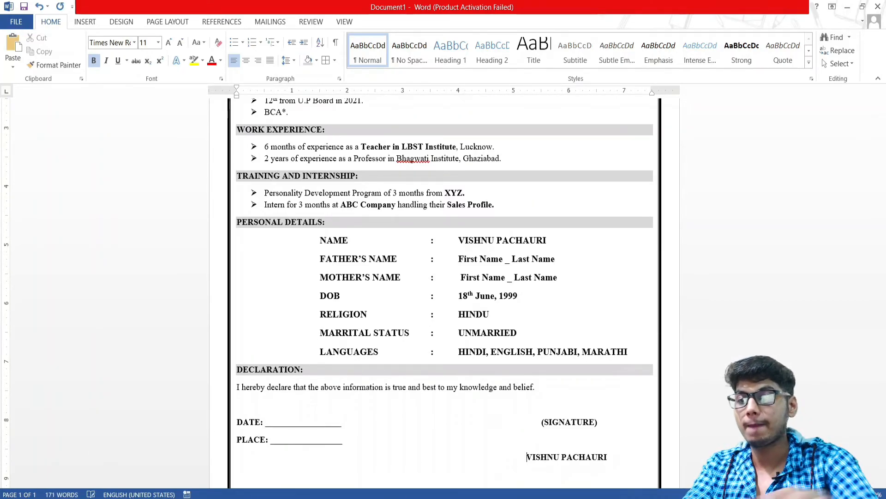
# Increase the font size of the declaration sentence
pyautogui.scroll(-3, 542, 403)
pyautogui.scroll(3, 512, 363)
pyautogui.scroll(-2, 511, 362)
pyautogui.scroll(6, 508, 365)
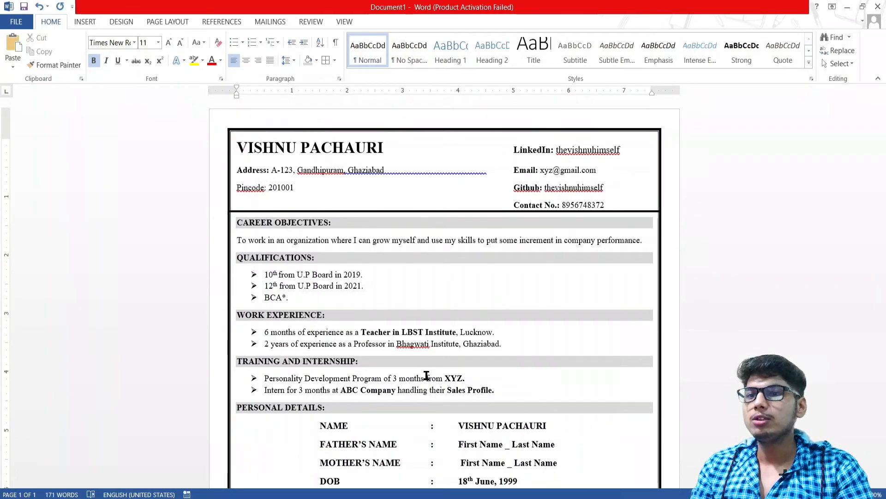
pyautogui.scroll(-5, 396, 338)
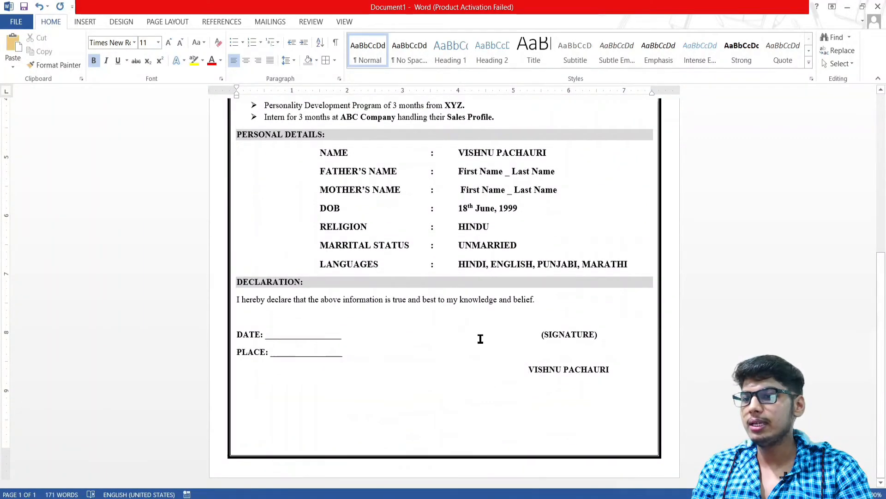
pyautogui.moveTo(535, 300); pyautogui.dragTo(237, 300)
pyautogui.hotkey('ctrl', ']')
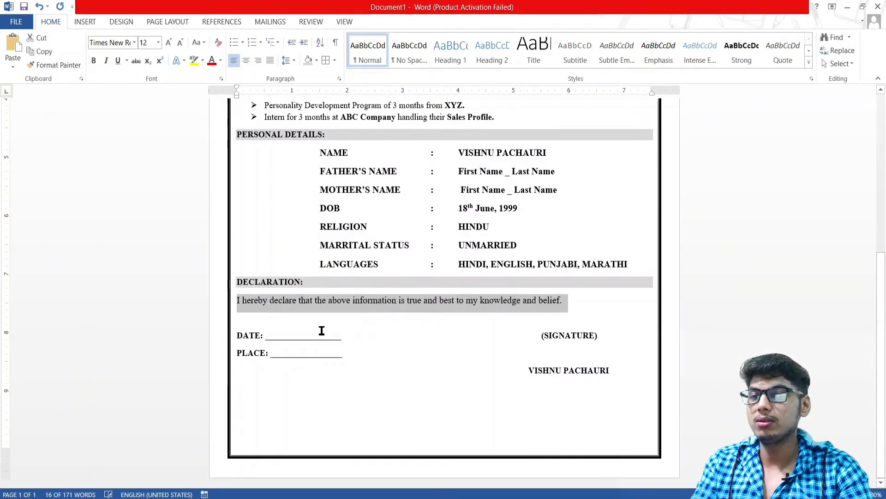
pyautogui.hotkey('ctrl', 'shift', '.')
pyautogui.click(402, 340)
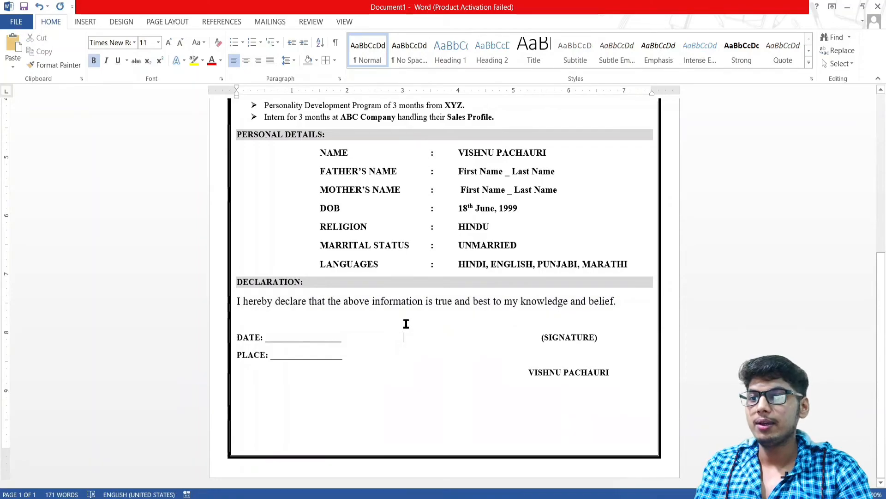
# Enlarge the résumé body sections from objectives down to 12 pt
pyautogui.scroll(5, 416, 318)
pyautogui.moveTo(517, 374); pyautogui.dragTo(236, 257)
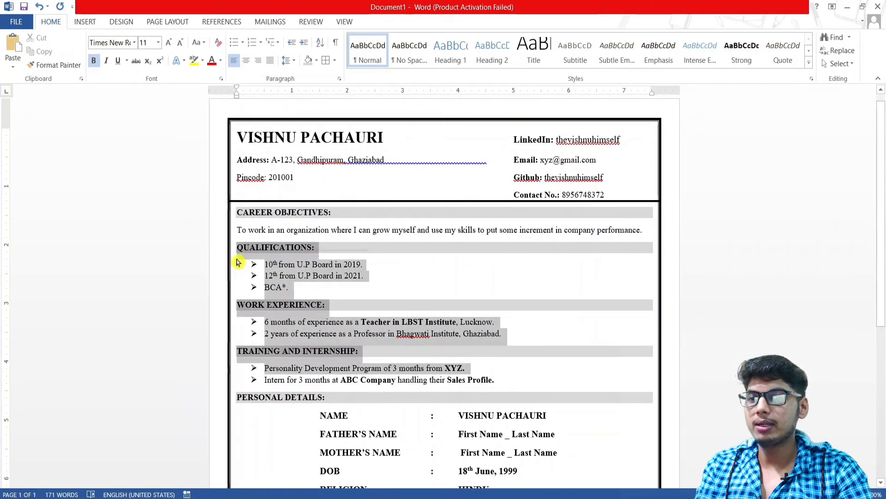
pyautogui.moveTo(507, 382); pyautogui.dragTo(335, 350)
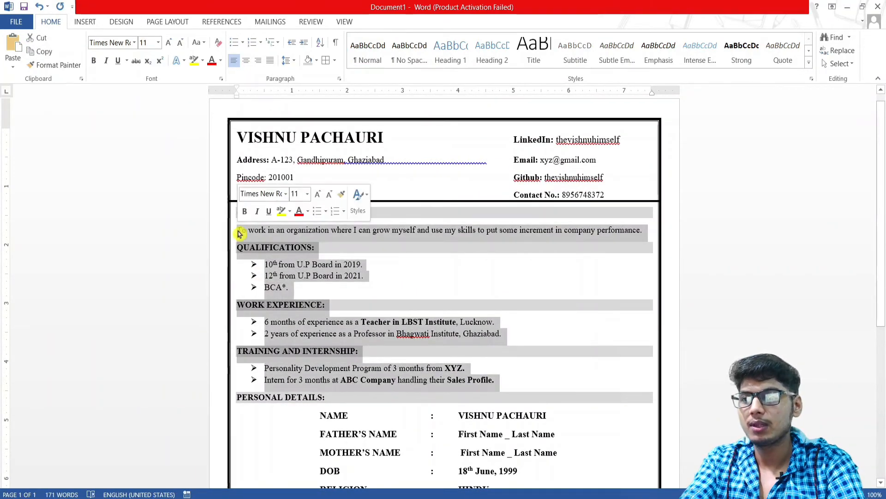
pyautogui.hotkey('ctrl', ']')
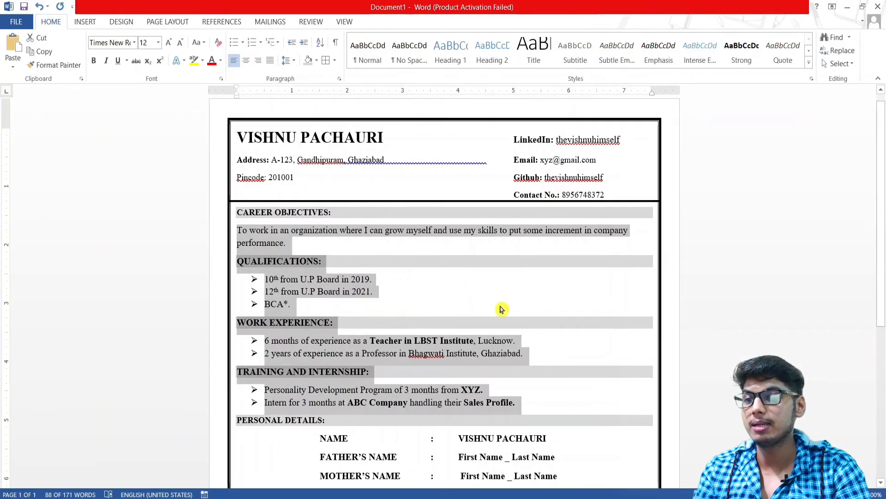
pyautogui.click(553, 331)
# Enlarge the header block with the name, address and contact details
pyautogui.scroll(-5, 512, 323)
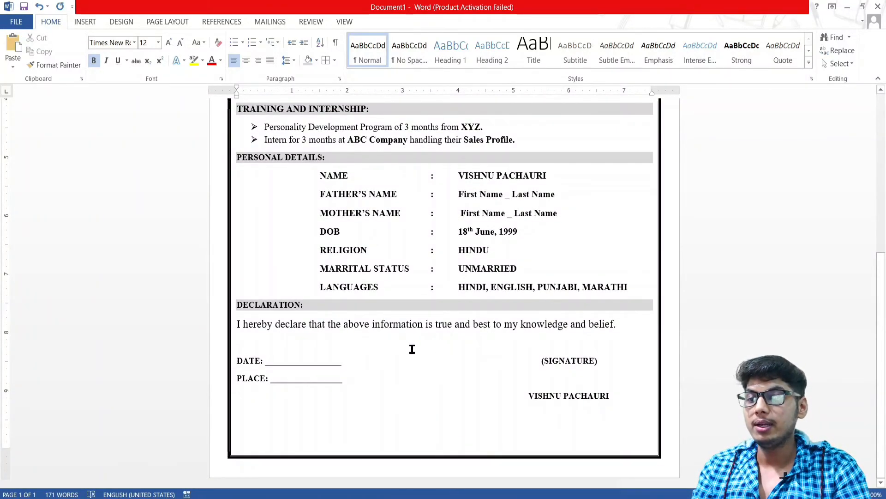
pyautogui.scroll(5, 413, 349)
pyautogui.scroll(-3, 411, 346)
pyautogui.scroll(4, 411, 347)
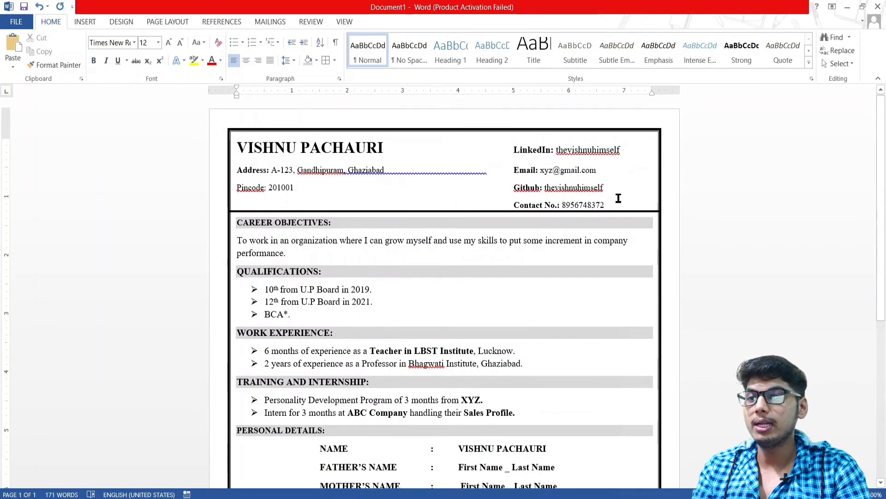
pyautogui.moveTo(625, 202); pyautogui.dragTo(253, 160)
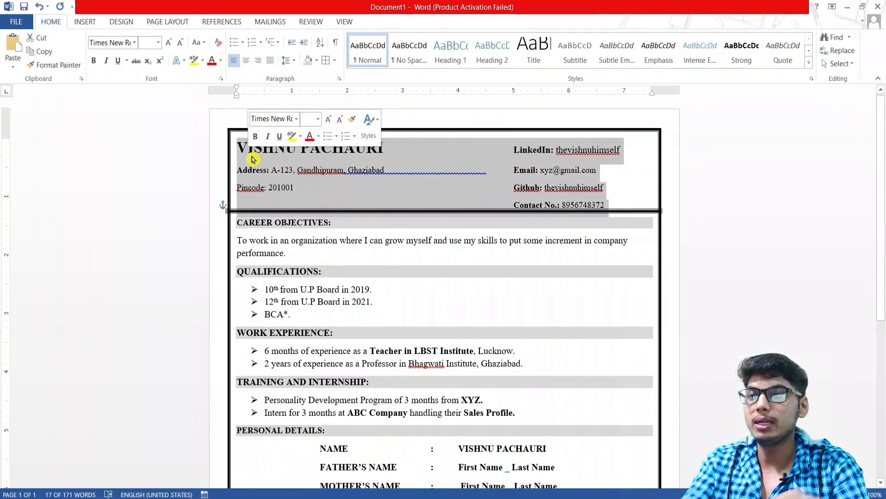
pyautogui.hotkey('ctrl', 'shift', '.')
pyautogui.click(438, 276)
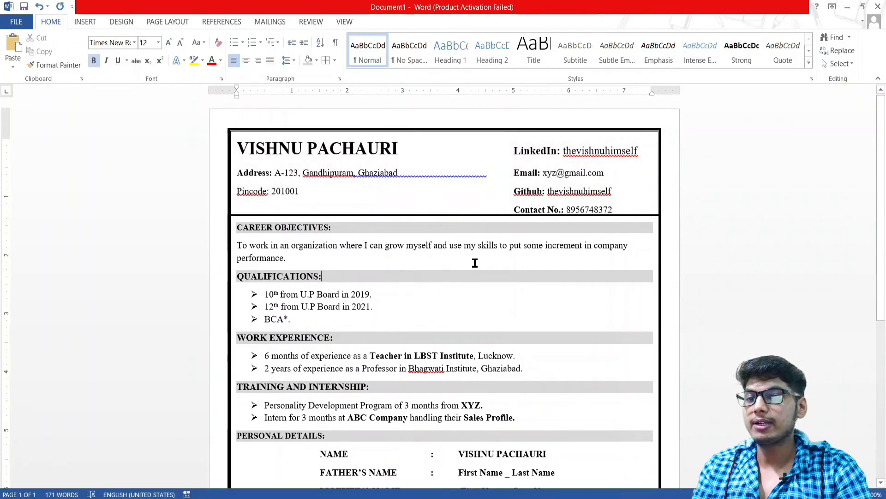
pyautogui.scroll(-5, 468, 264)
pyautogui.scroll(5, 513, 352)
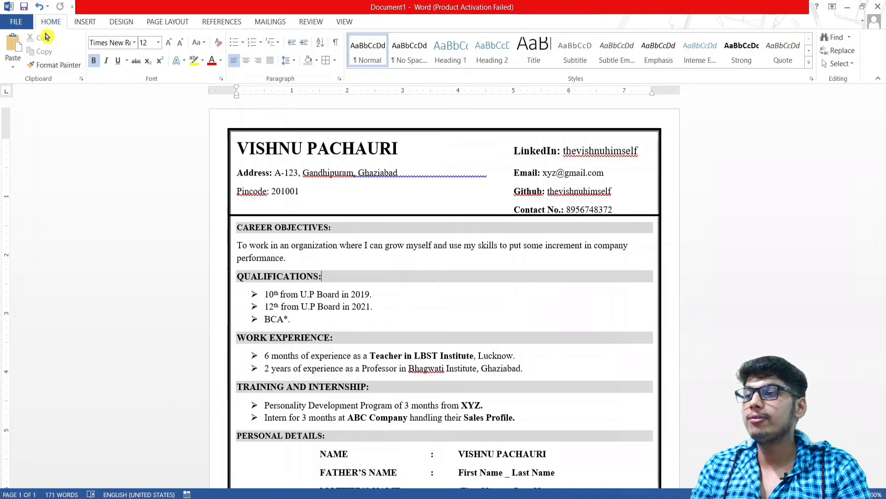
# Save the résumé to the Desktop with the file type set to PDF (*.pdf)
pyautogui.click(19, 22)
pyautogui.click(33, 111)
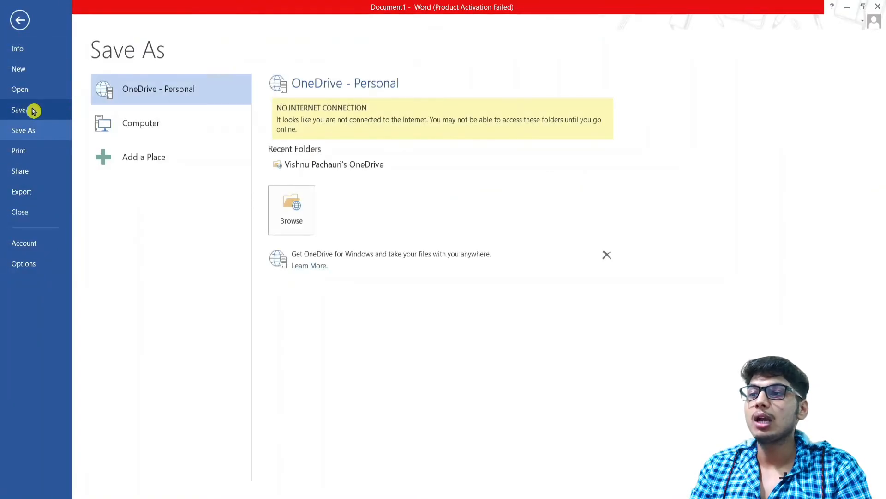
pyautogui.click(161, 121)
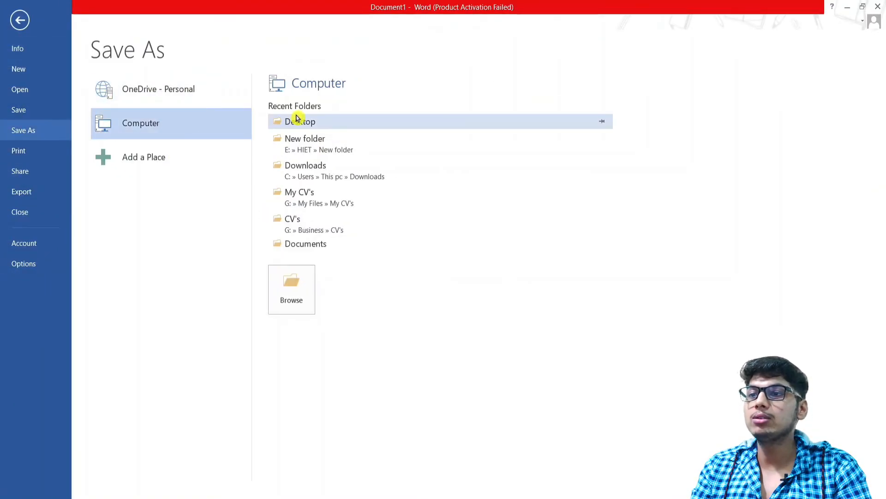
pyautogui.click(311, 124)
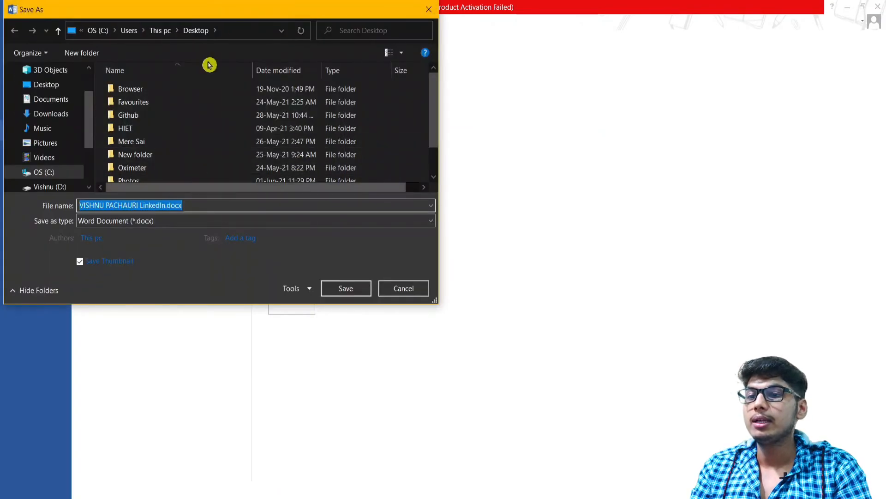
pyautogui.moveTo(218, 18); pyautogui.dragTo(599, 78)
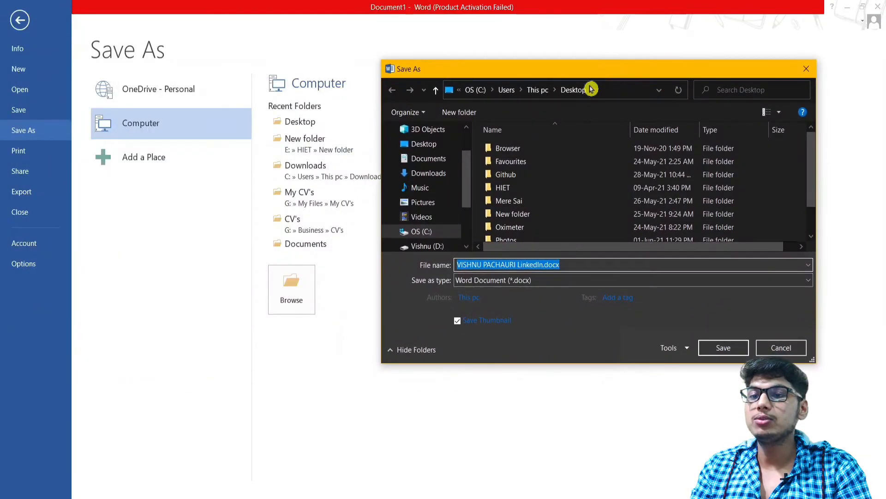
pyautogui.click(563, 269)
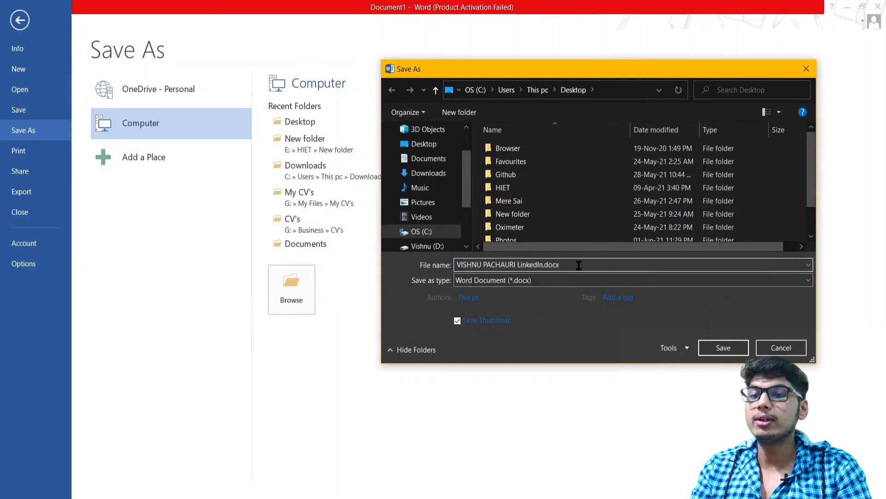
pyautogui.click(527, 283)
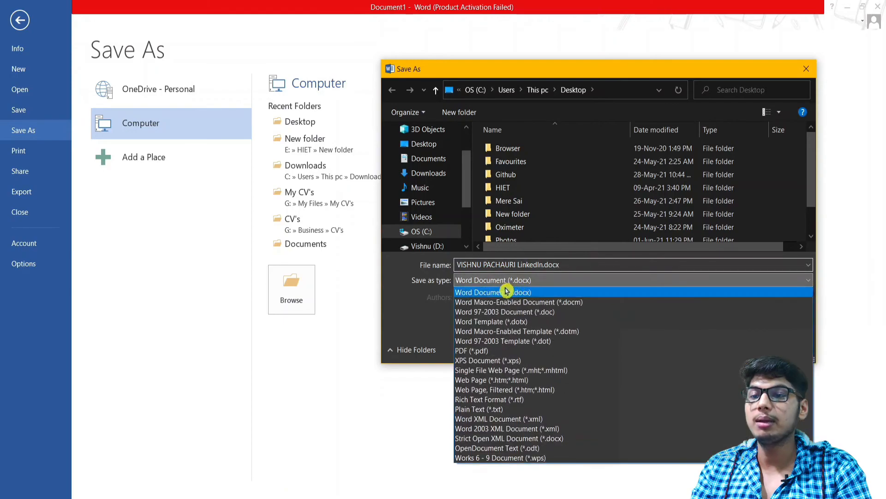
pyautogui.click(480, 351)
pyautogui.click(724, 381)
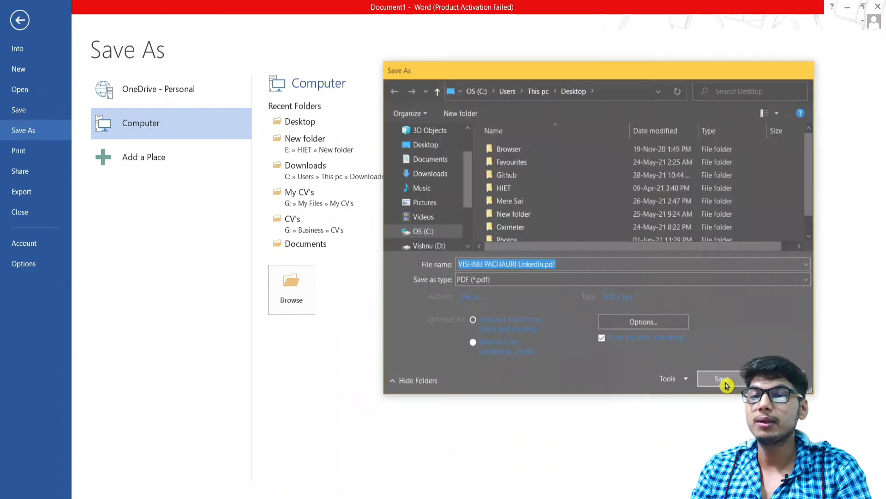